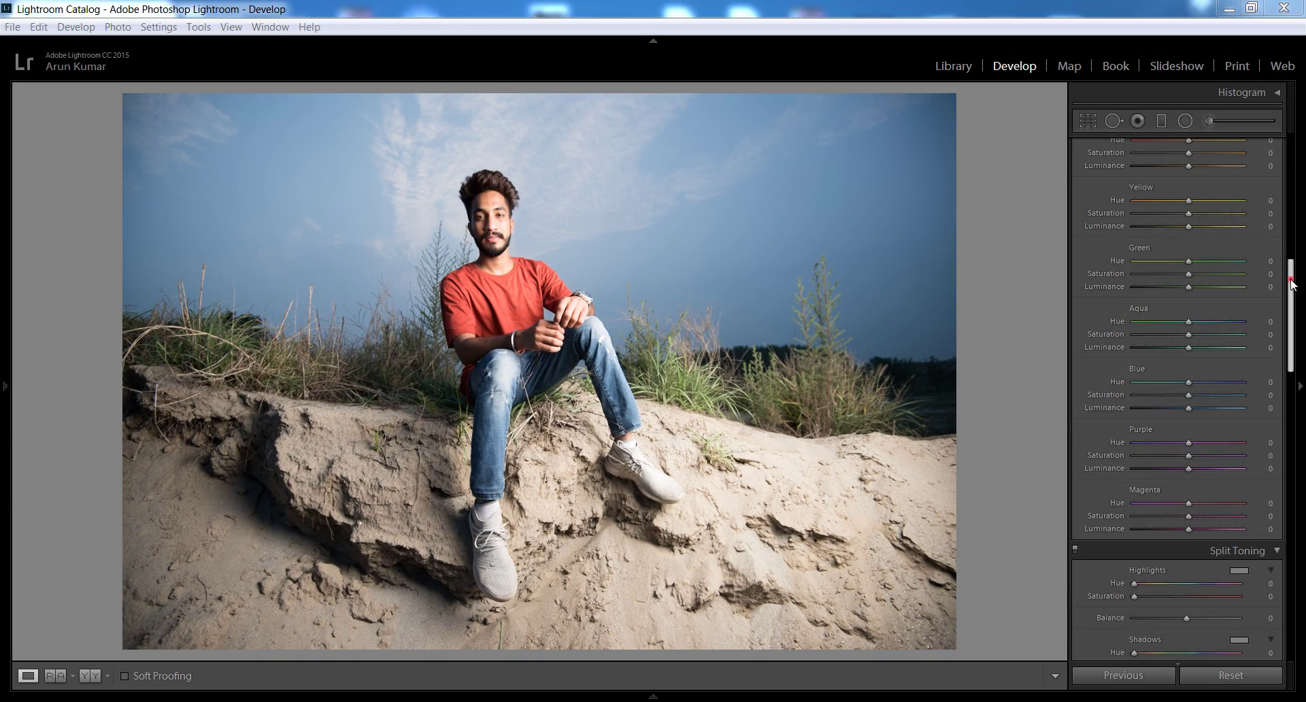
- In the Basic panel, set Highlights to -100, Exposure to -1.04 and Shadows to +100
left_click_drag(1290, 278, 1294, 139)
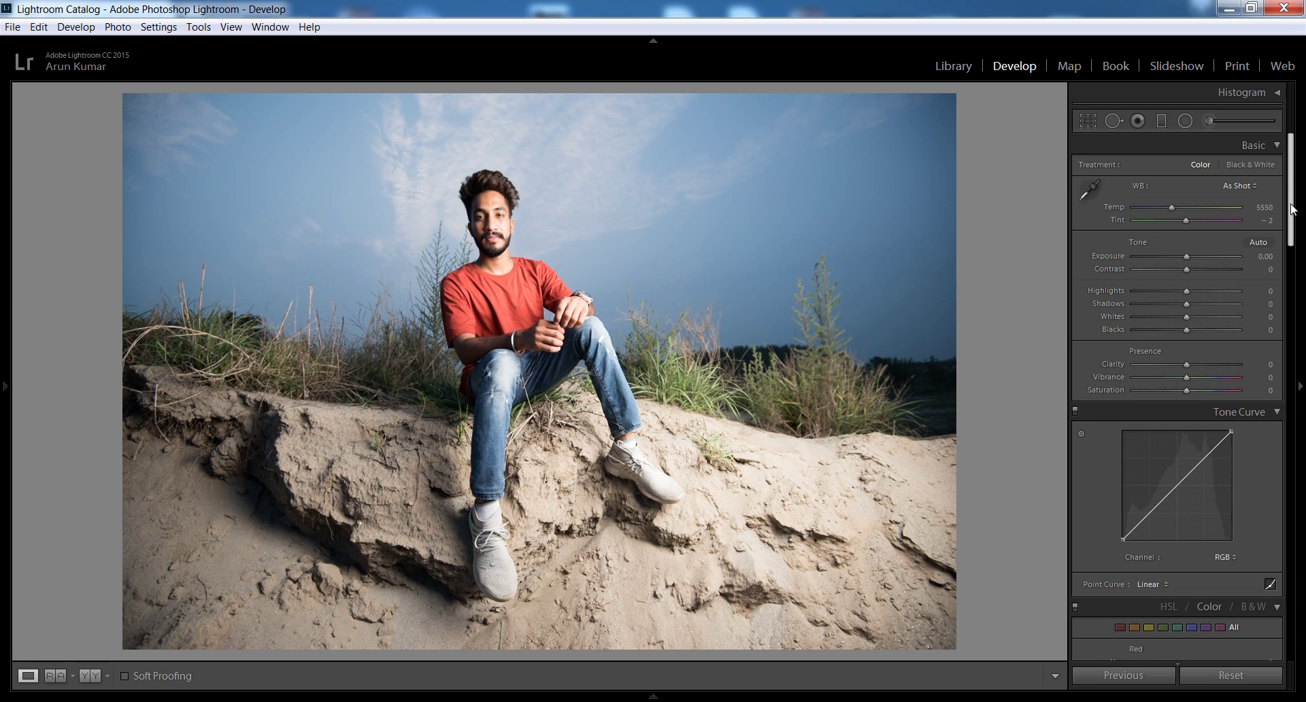
mouse_move(1290, 190)
left_mouse_down()
mouse_move(1290, 218)
mouse_move(1290, 190)
left_mouse_up()
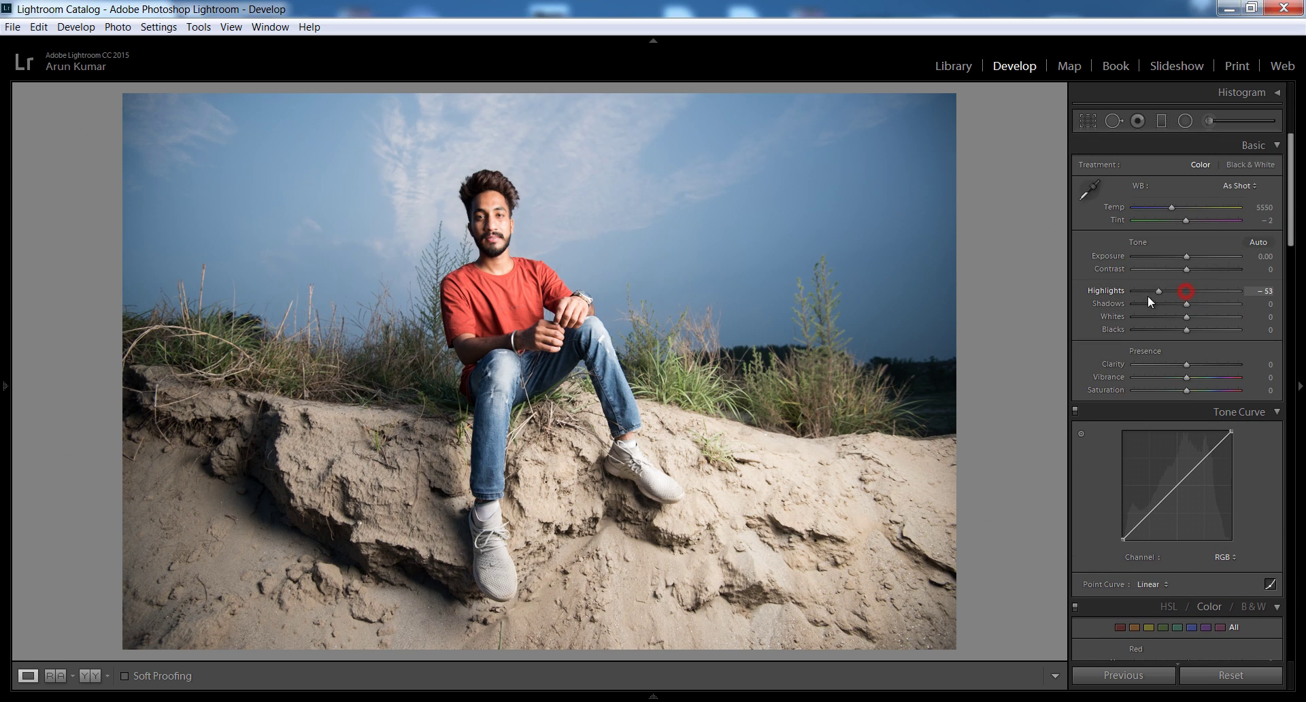
left_click_drag(1186, 290, 1096, 292)
left_click_drag(1186, 255, 1175, 256)
left_click_drag(1187, 308, 1244, 306)
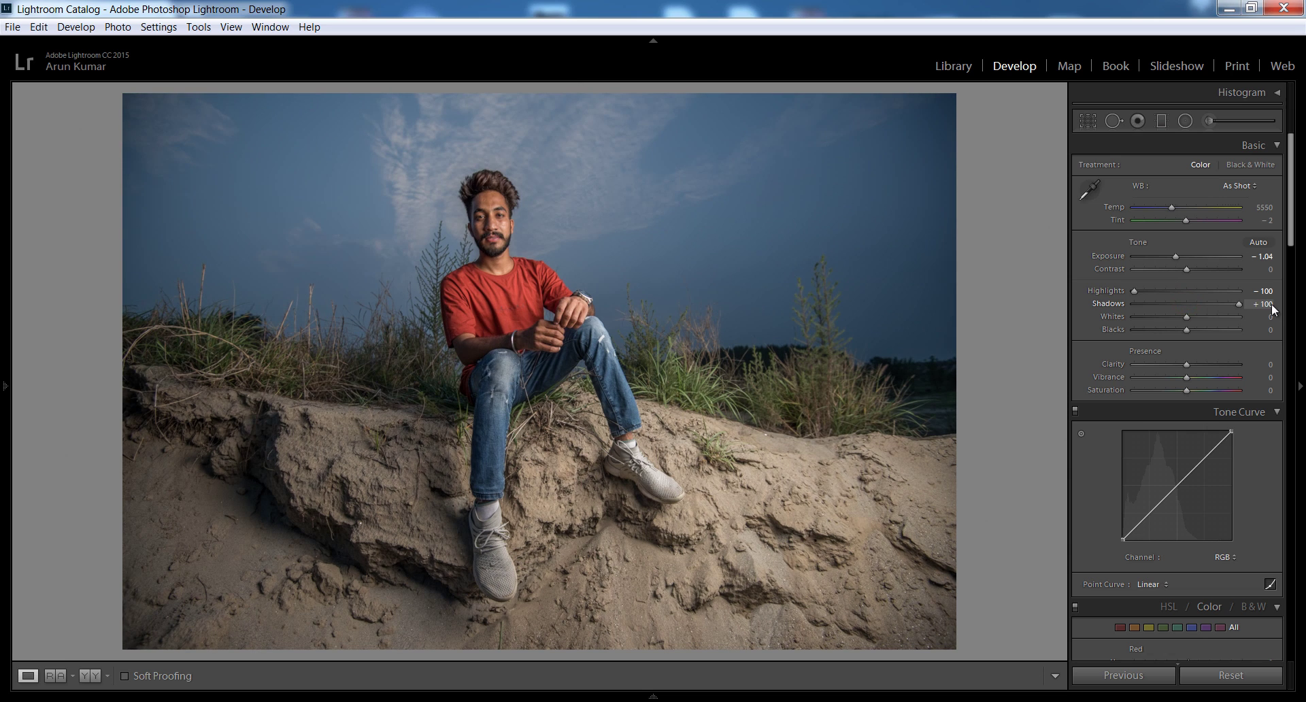
left_click_drag(1291, 219, 1290, 304)
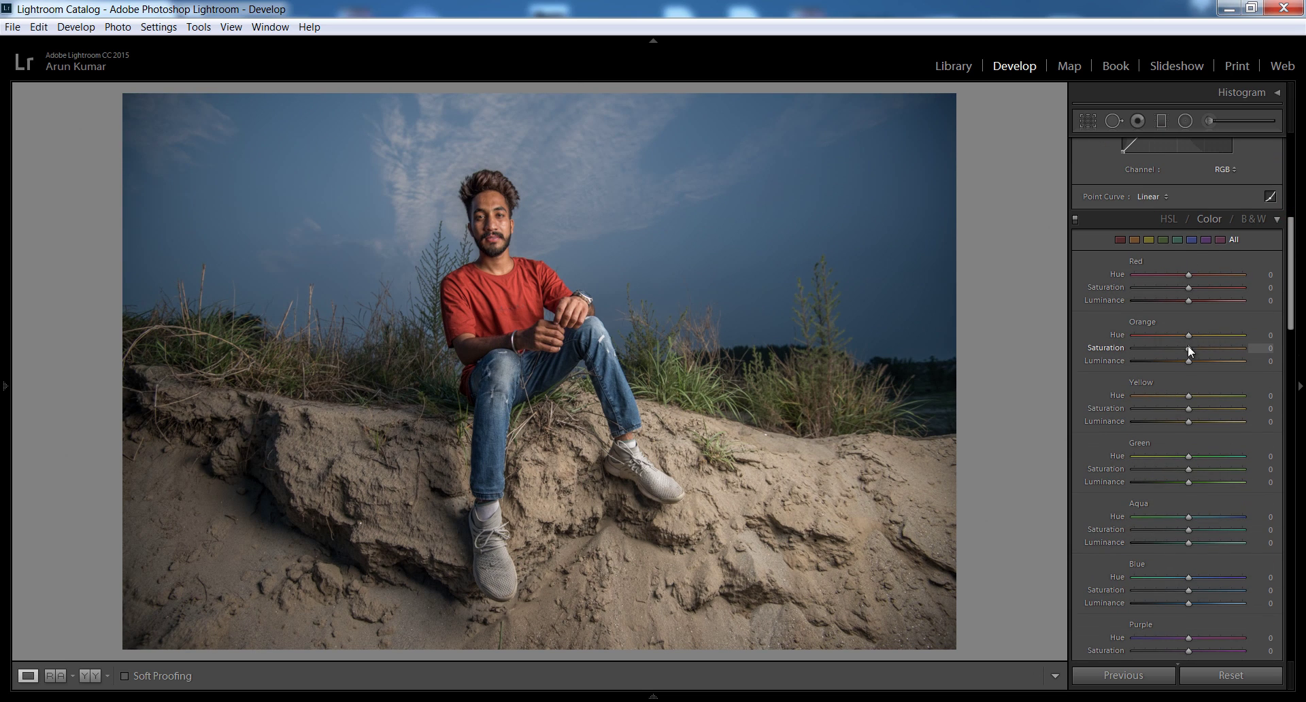
- In the HSL panel, set Orange Saturation -29, Yellow Hue -61 and Green Hue -100
left_click_drag(1173, 349, 1172, 349)
left_click_drag(1291, 246, 1291, 236)
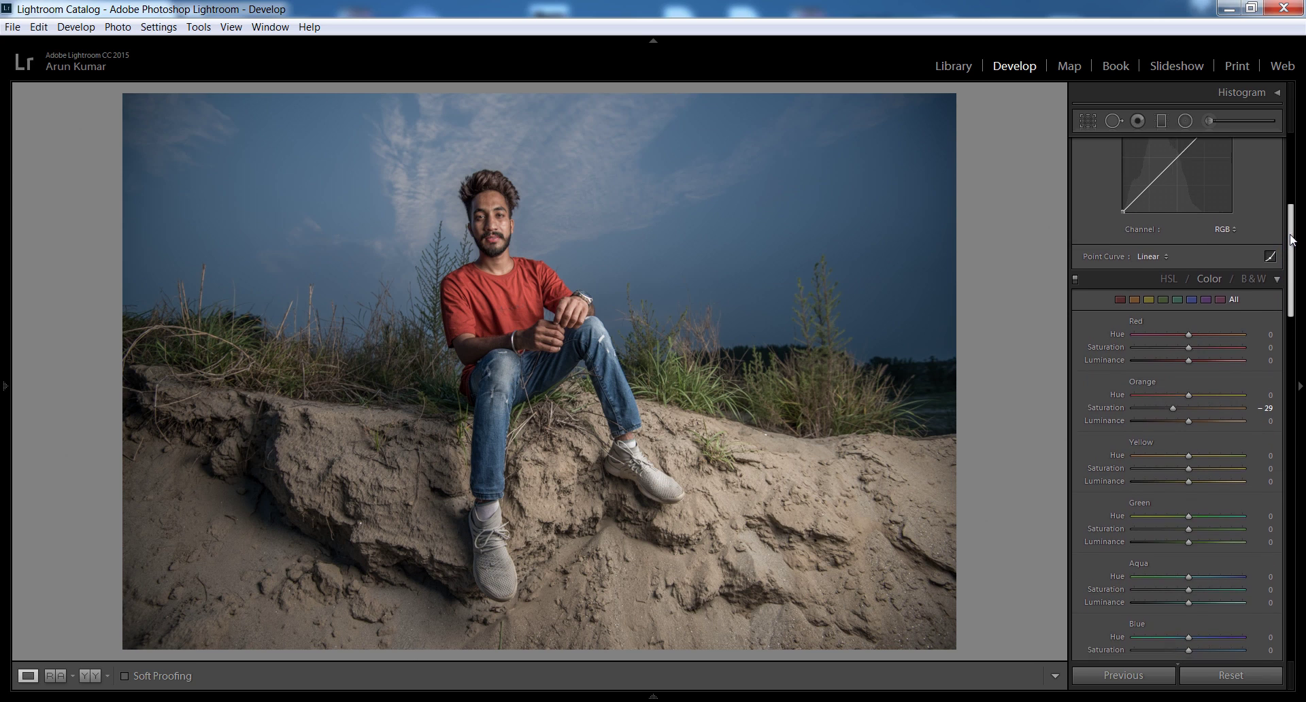
scroll(1250, 295, "down", 8)
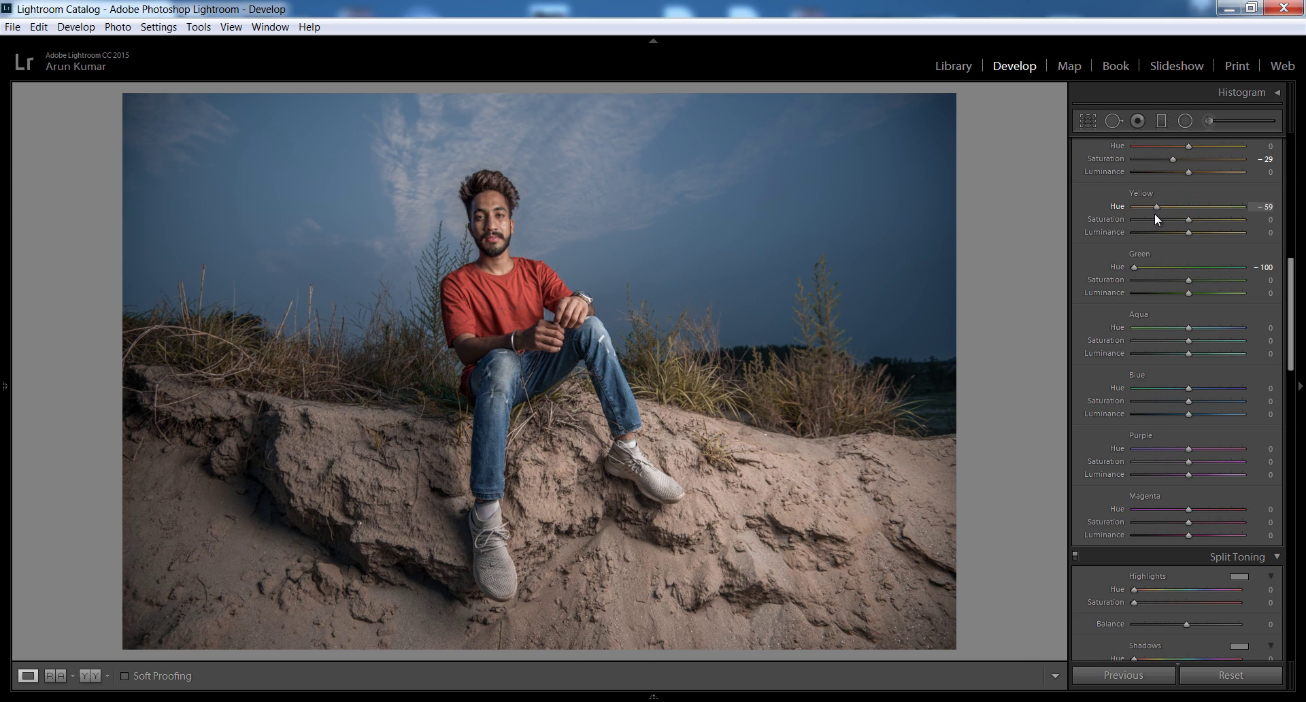
left_click_drag(1291, 272, 1290, 174)
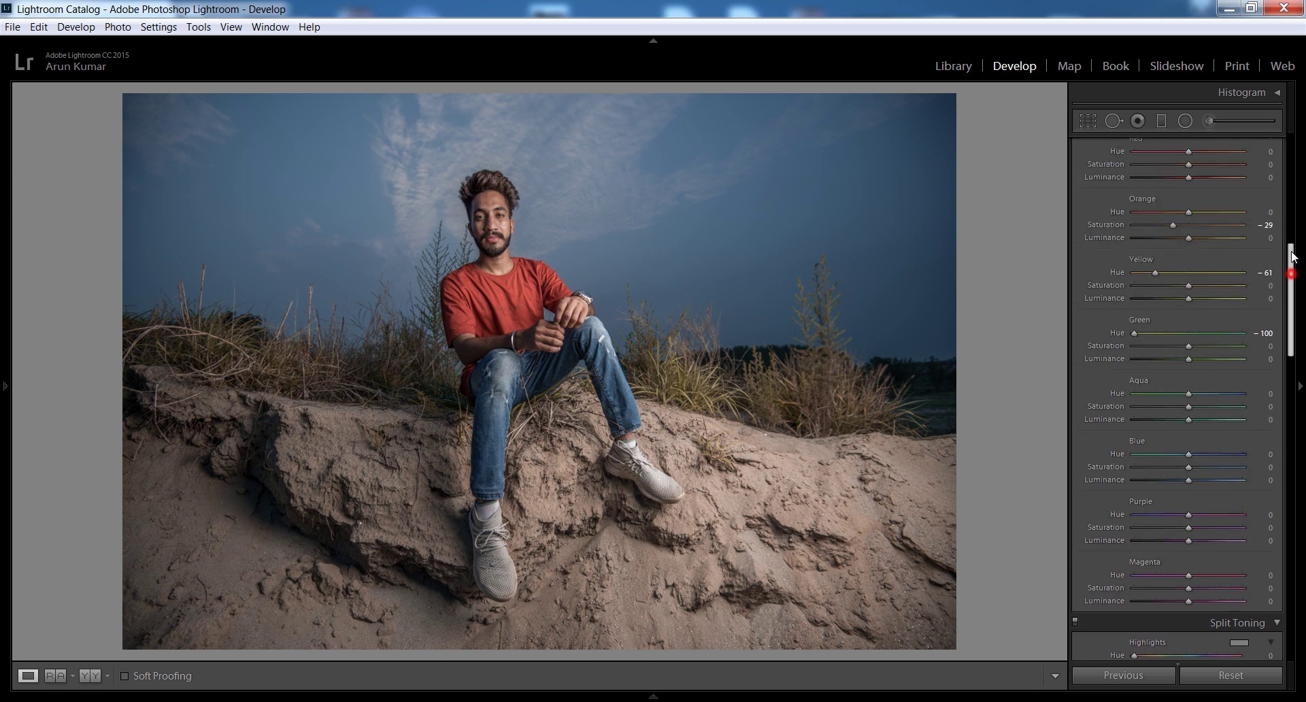
scroll(1208, 174, "up", 3)
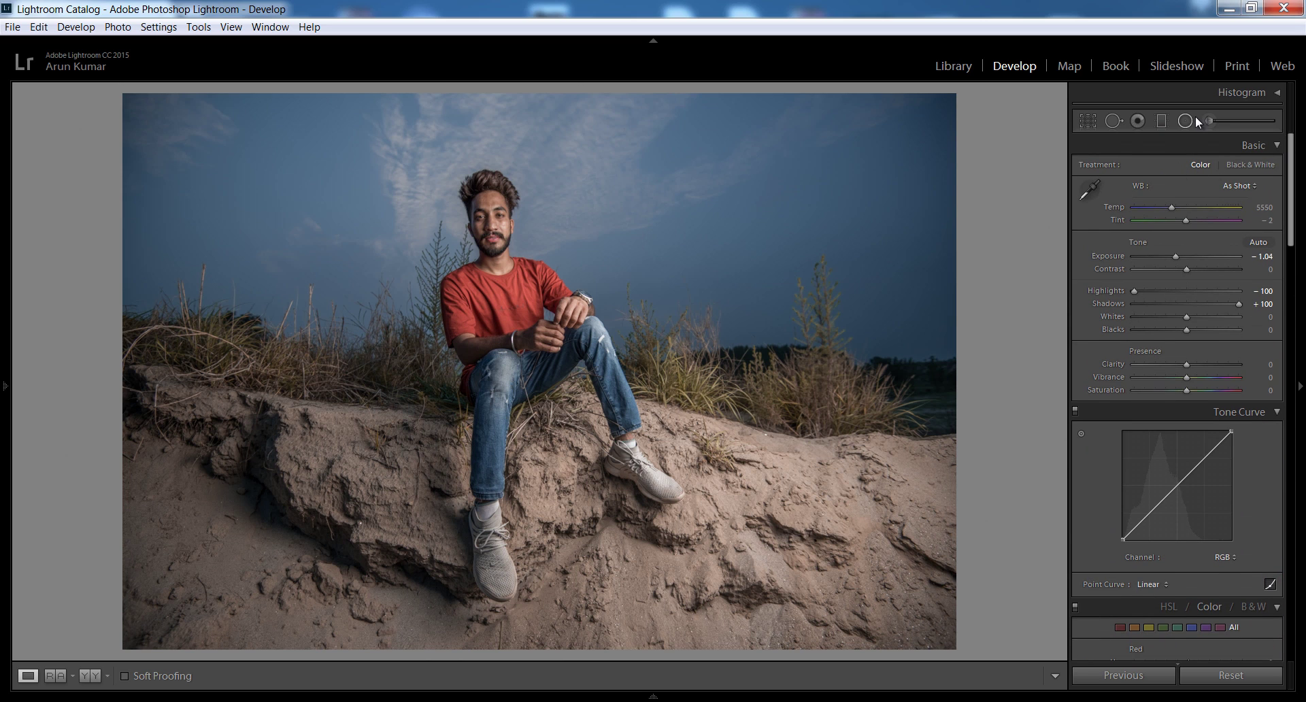
- Drag a Graduated Filter up over the lower half of the photo with Temp 32
left_click(1161, 121)
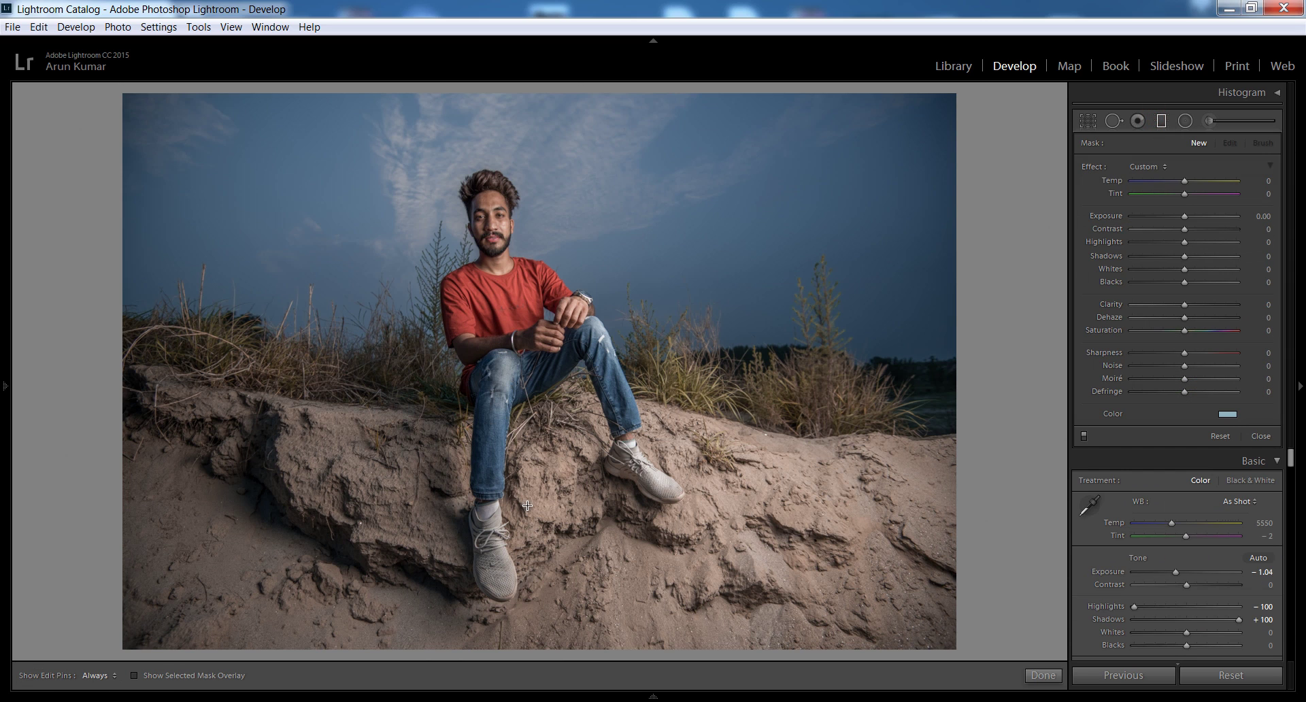
left_click_drag(527, 505, 525, 322)
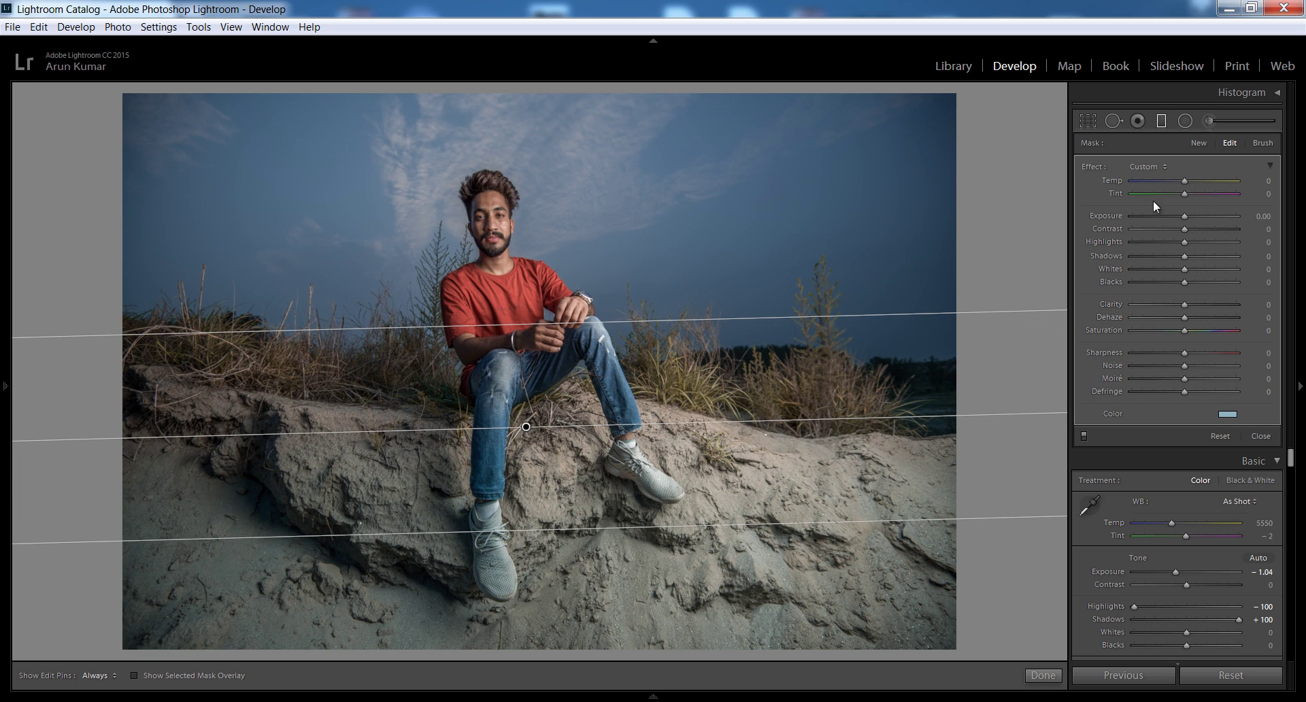
left_click(1228, 414)
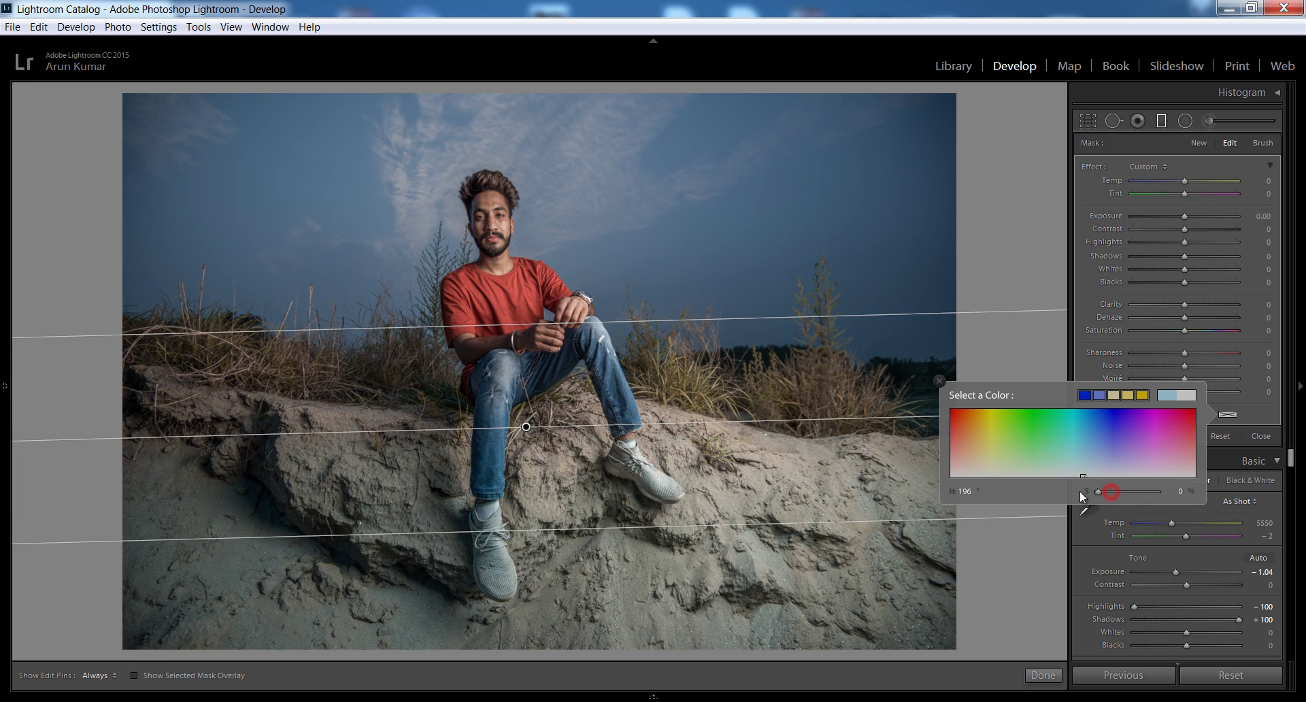
left_click_drag(1185, 179, 1187, 180)
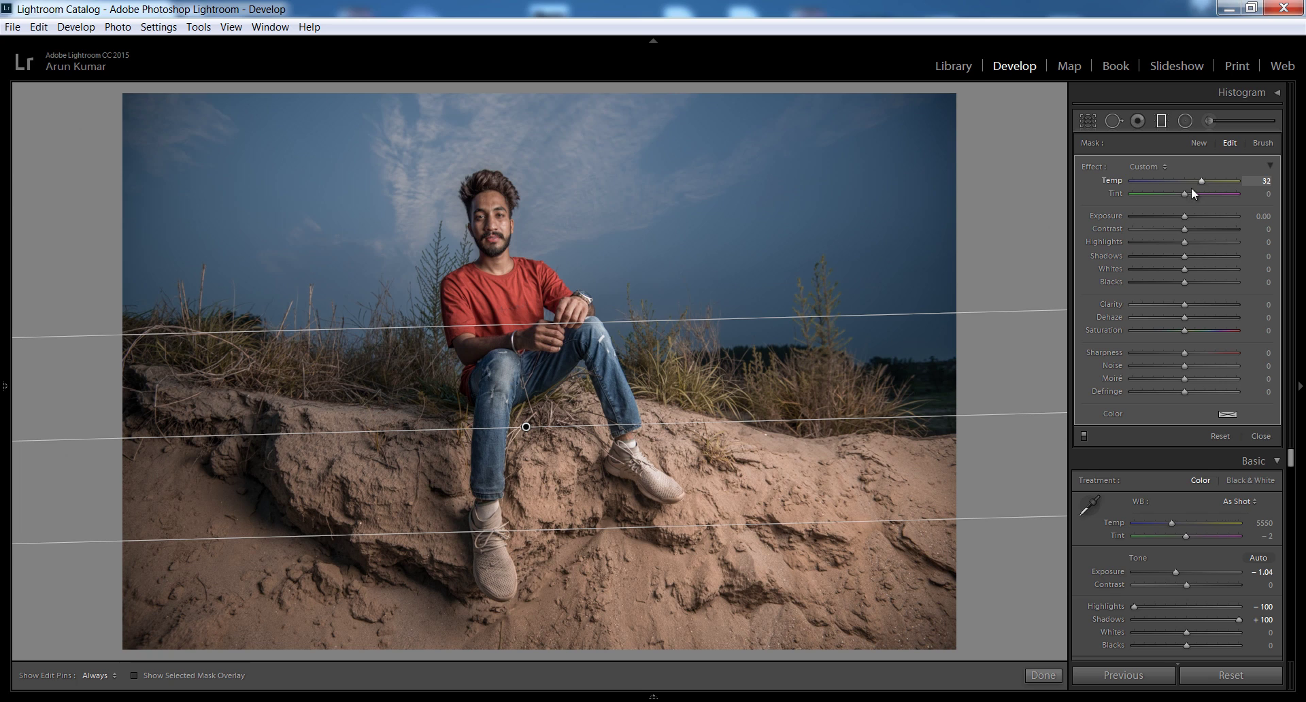
left_click(1043, 675)
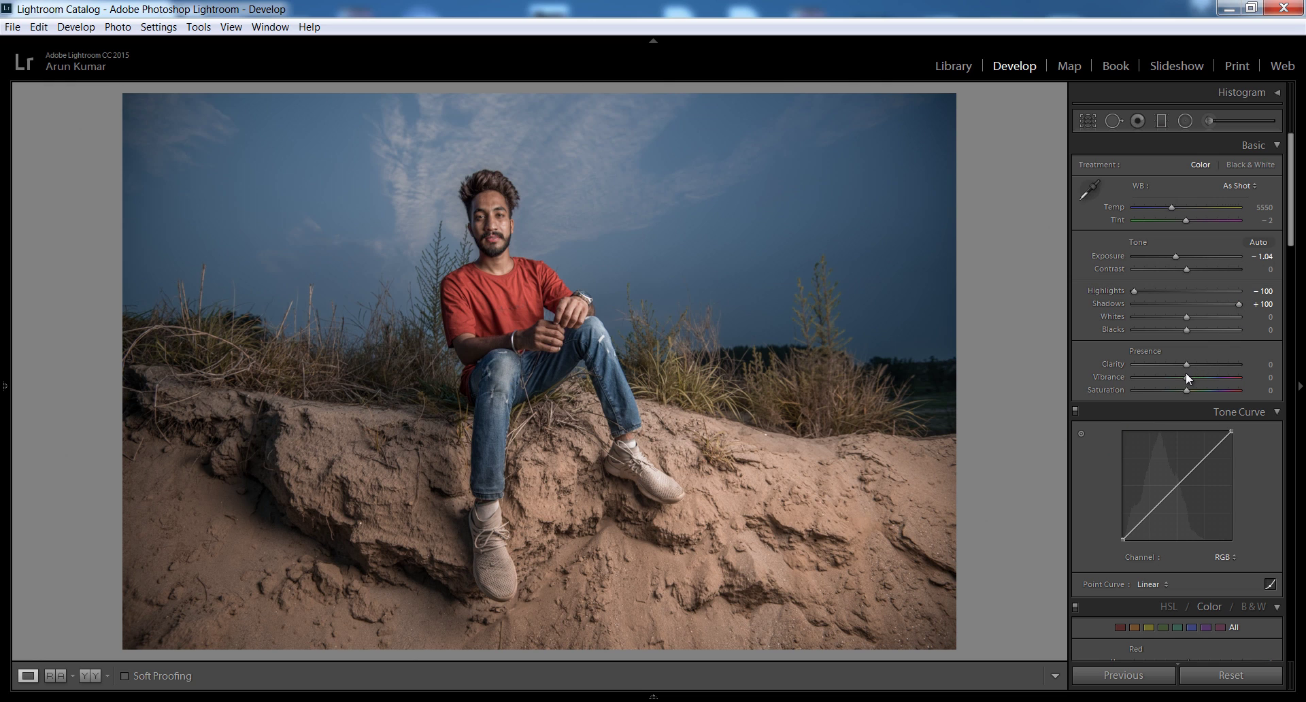
- Raise Vibrance to +12 and Whites to +40, then cancel an Edit In Photoshop CC 2017 attempt
left_click_drag(1186, 379, 1205, 383)
left_click_drag(1184, 318, 1204, 327)
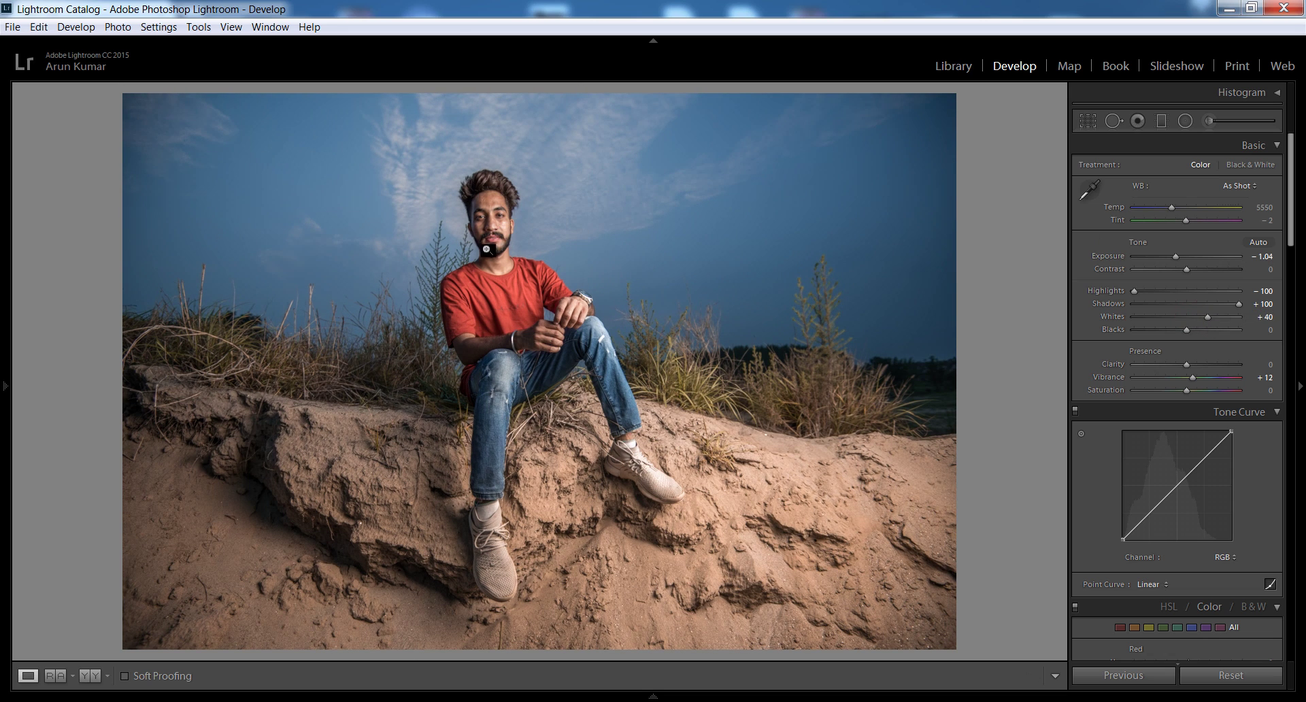
right_click(494, 267)
mouse_move(576, 397)
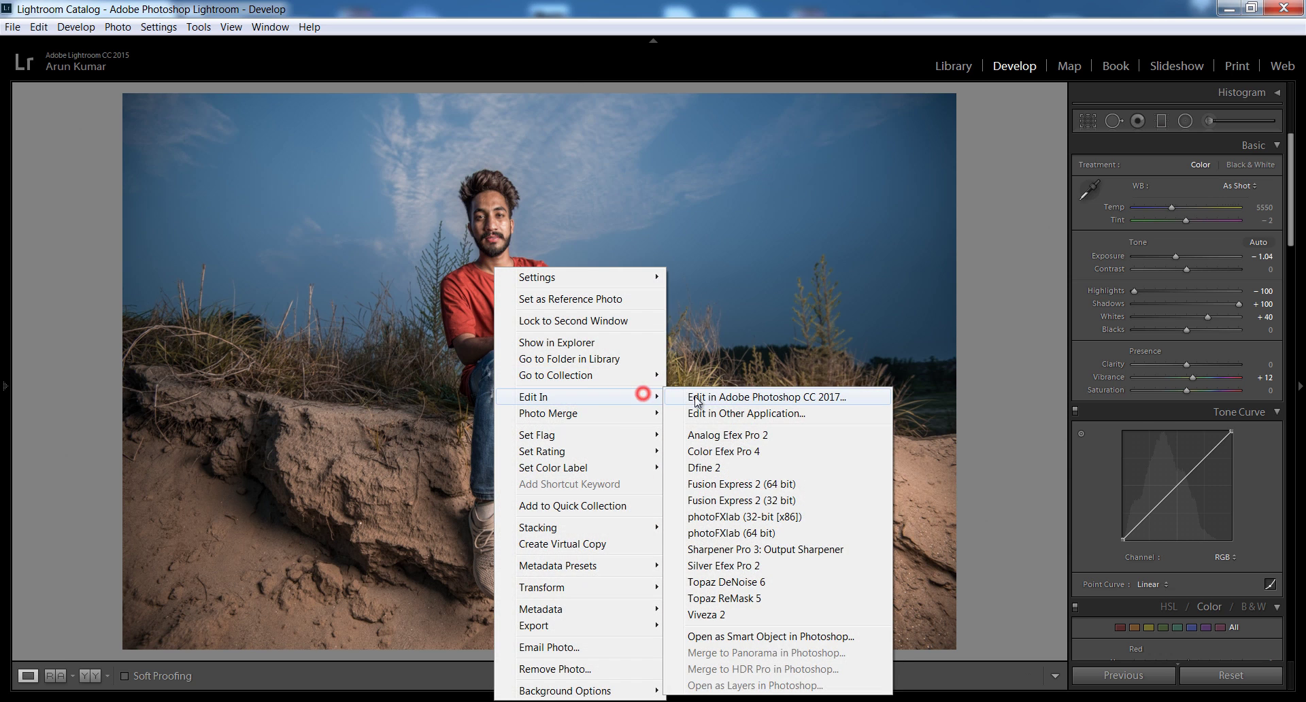
left_click(704, 398)
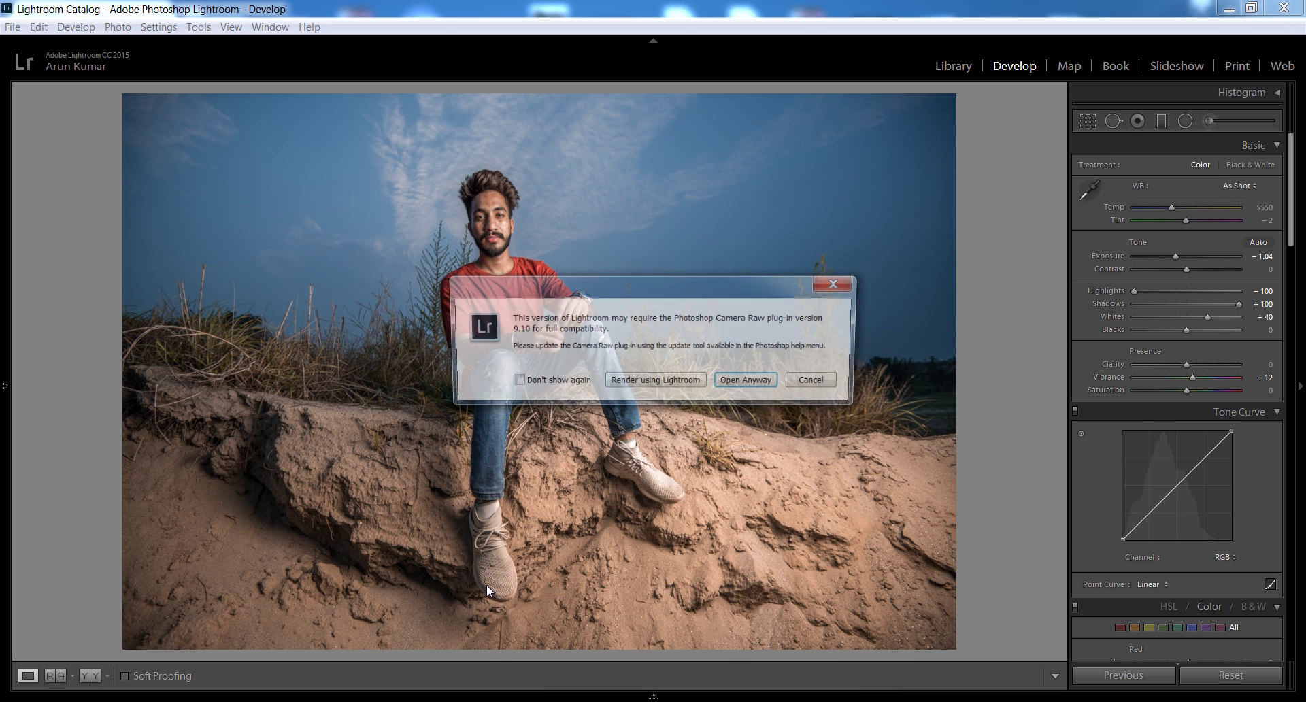
left_click(820, 383)
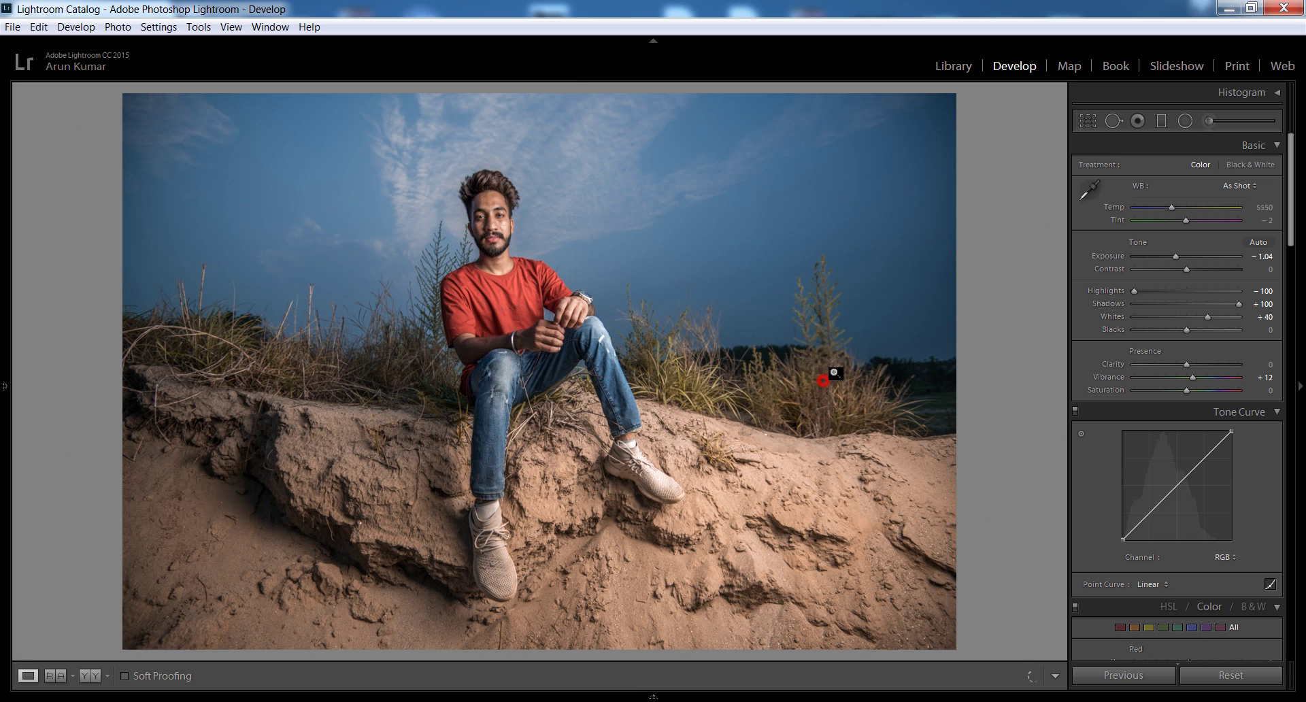
- Add a second graduated filter over the sand: Temp 32, Highlights -100, Exposure -0.62
left_click(1161, 122)
left_click_drag(530, 425, 527, 429)
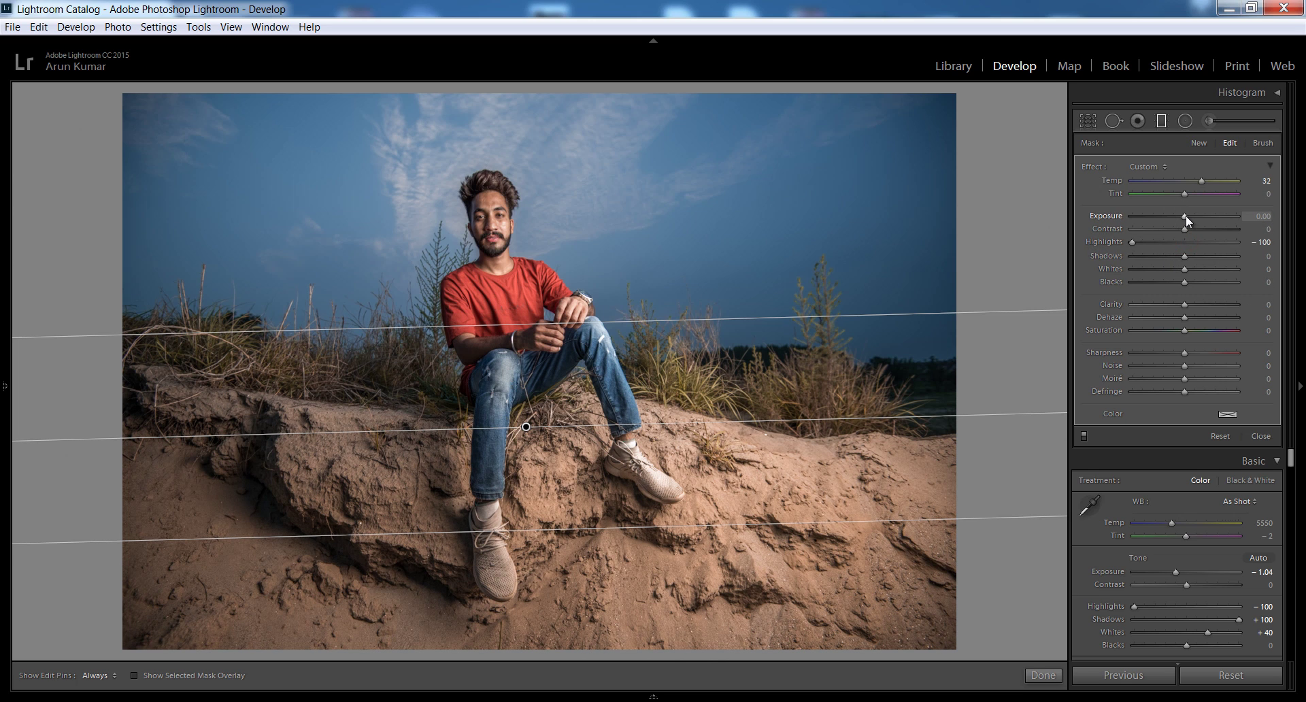
left_click_drag(1186, 215, 1175, 216)
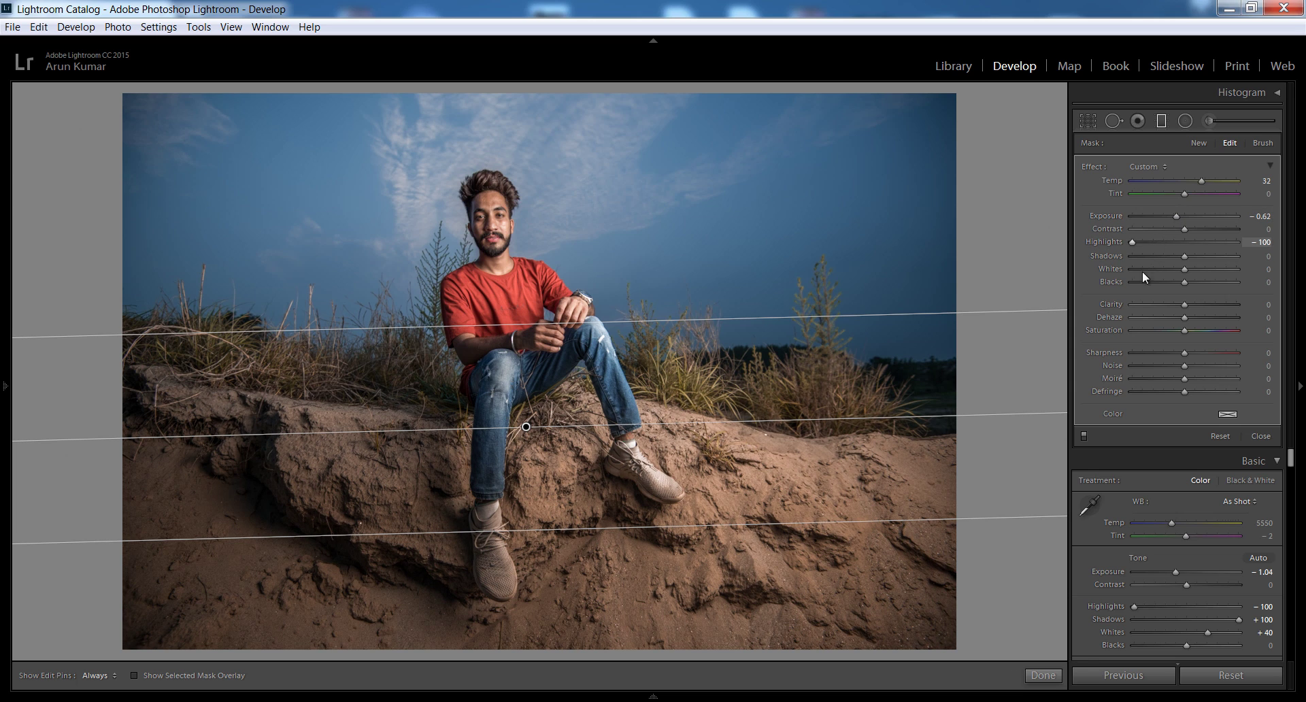
left_click(1048, 674)
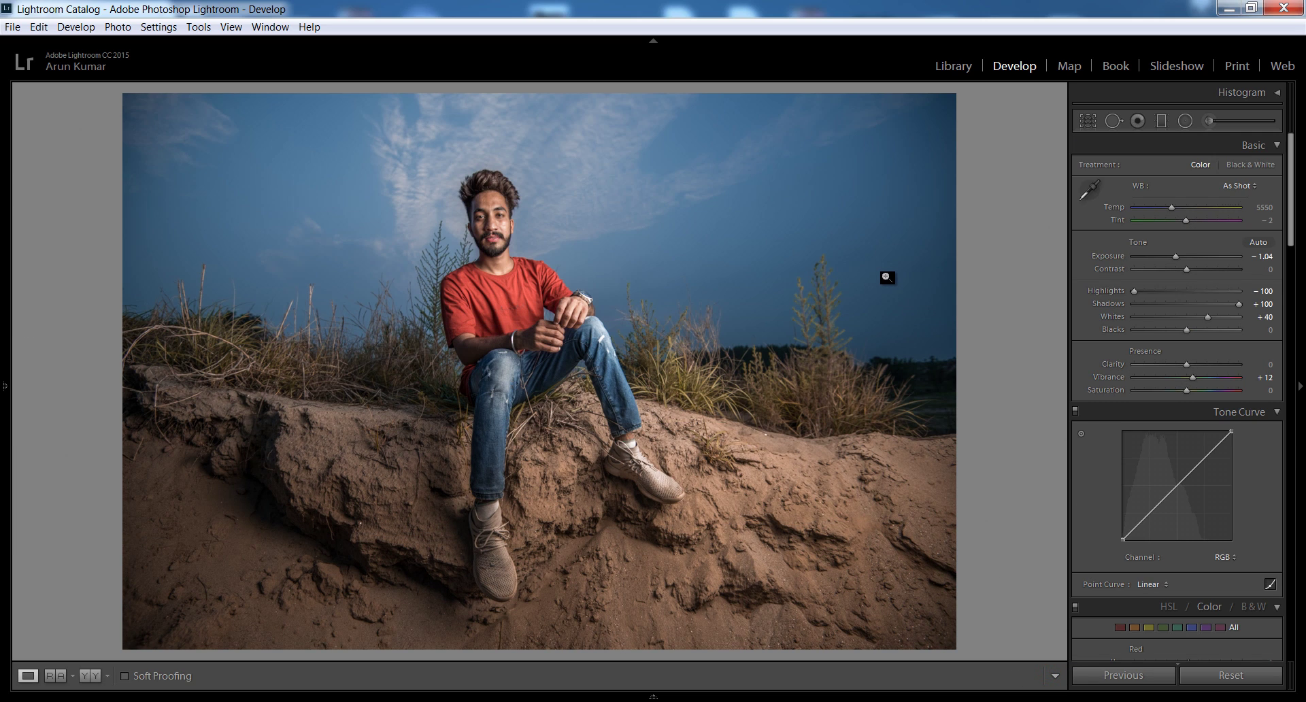
- Toggle Before/After, then send the photo to Photoshop CC 2017, choosing Open Anyway
key("backslash")
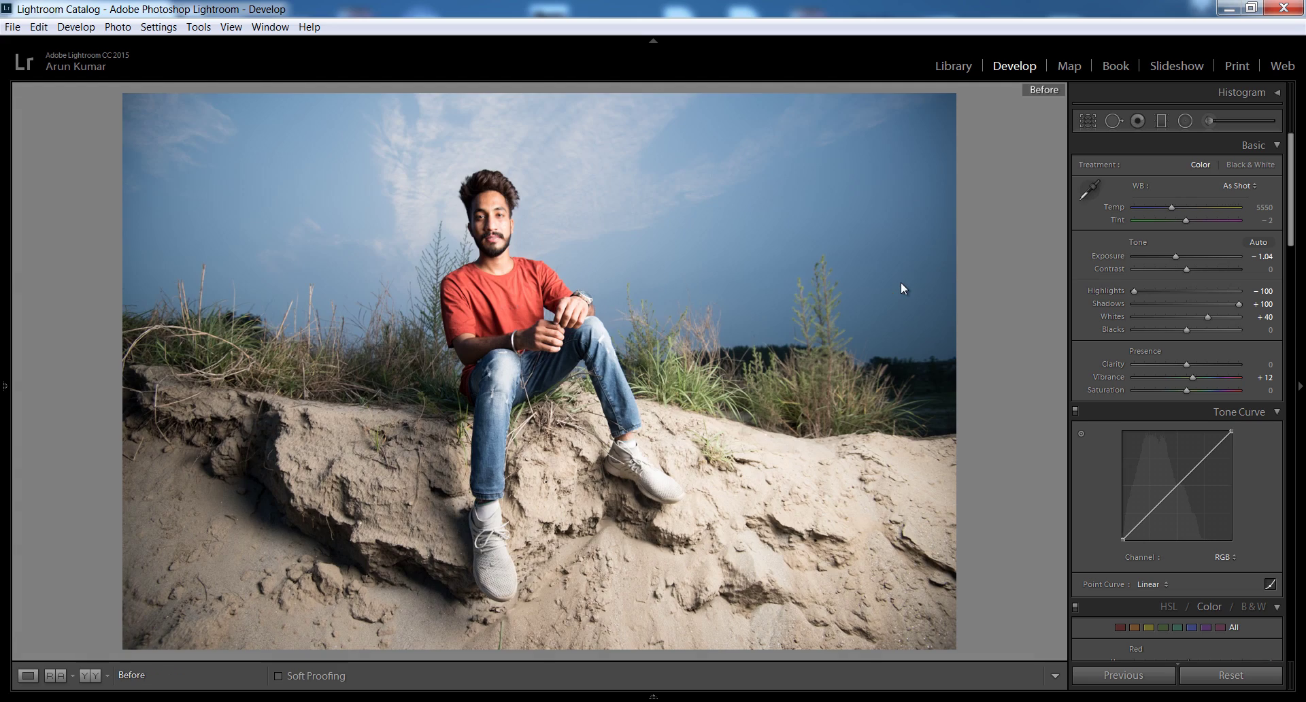
key("backslash")
key("backslash")
key("backslash")
right_click(519, 276)
mouse_move(561, 398)
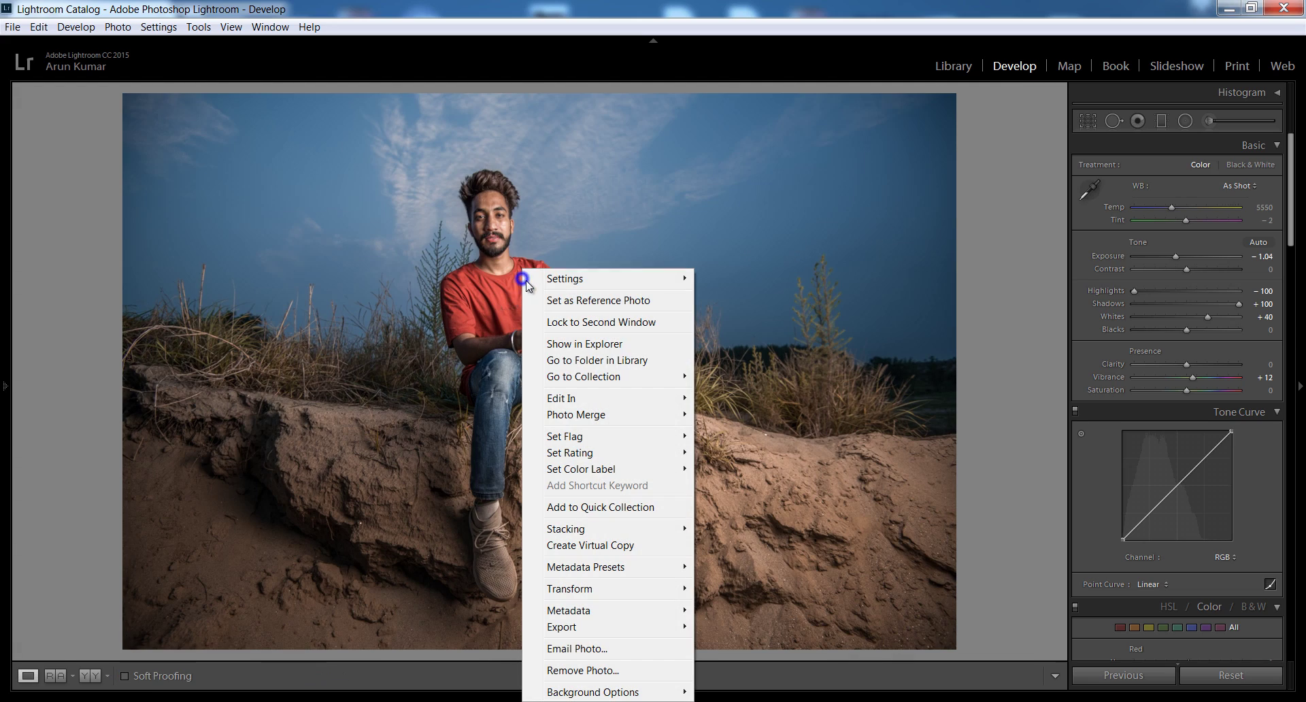
left_click(719, 398)
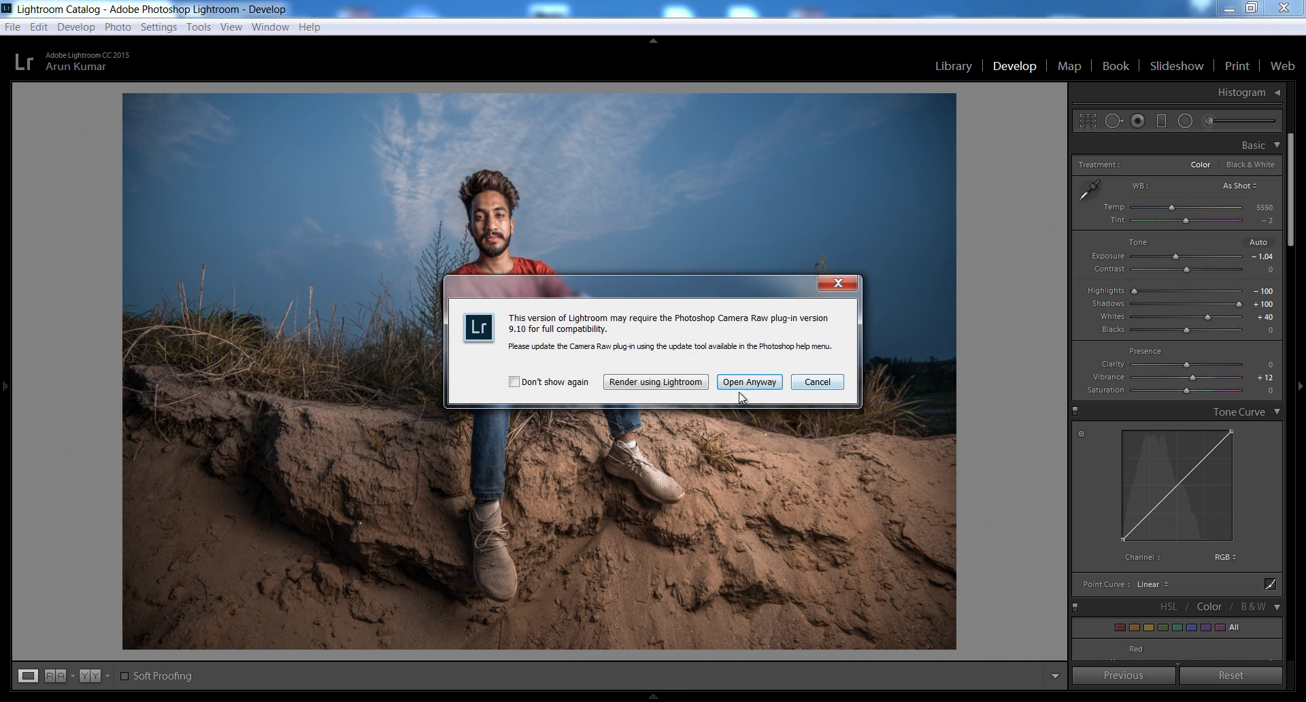
left_click(751, 383)
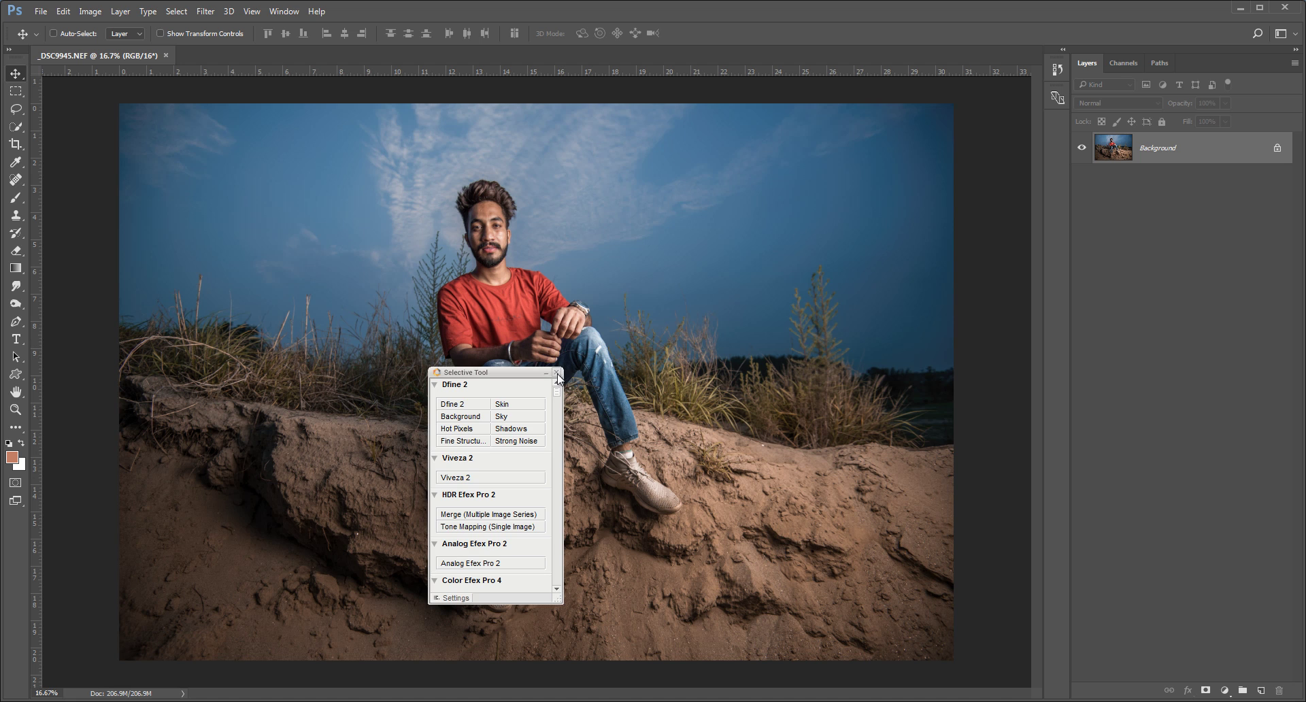
- Close the Nik Selective Tool plug-in panel
left_click(557, 374)
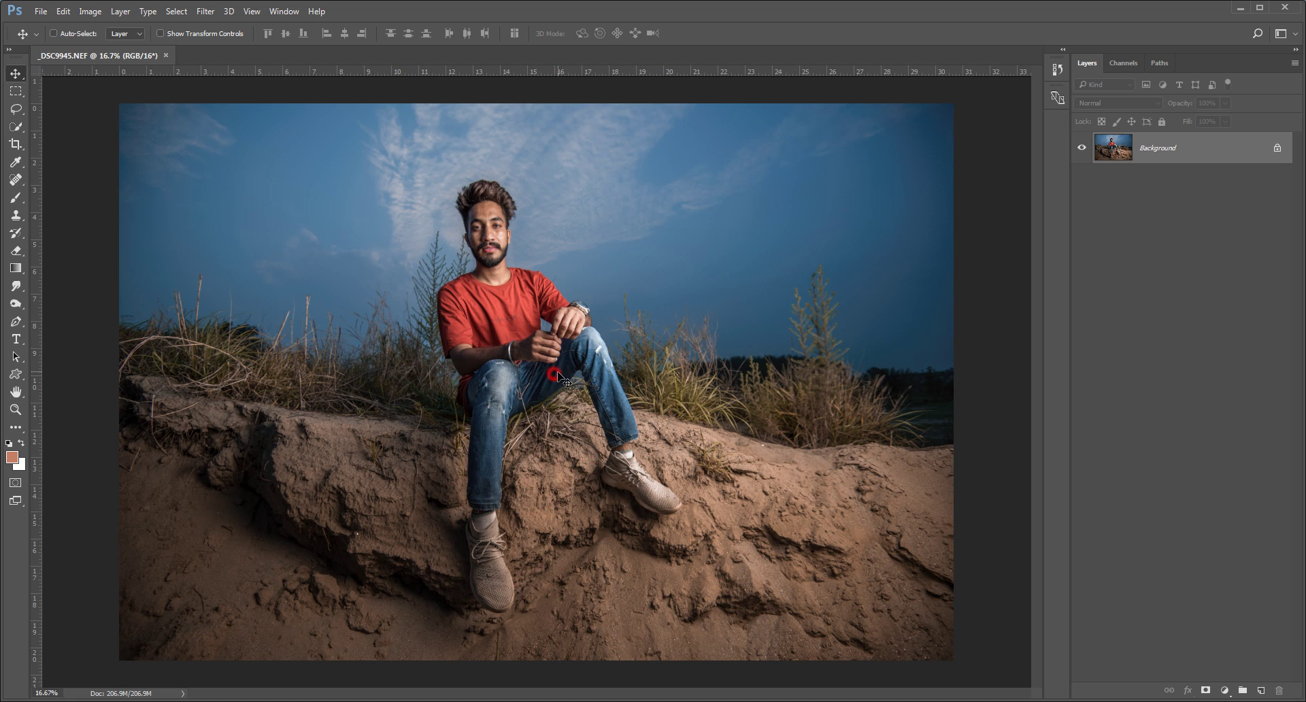
- Duplicate the Background into Layer 1, zoom onto the face and select the Mixer Brush Tool
key("ctrl+j")
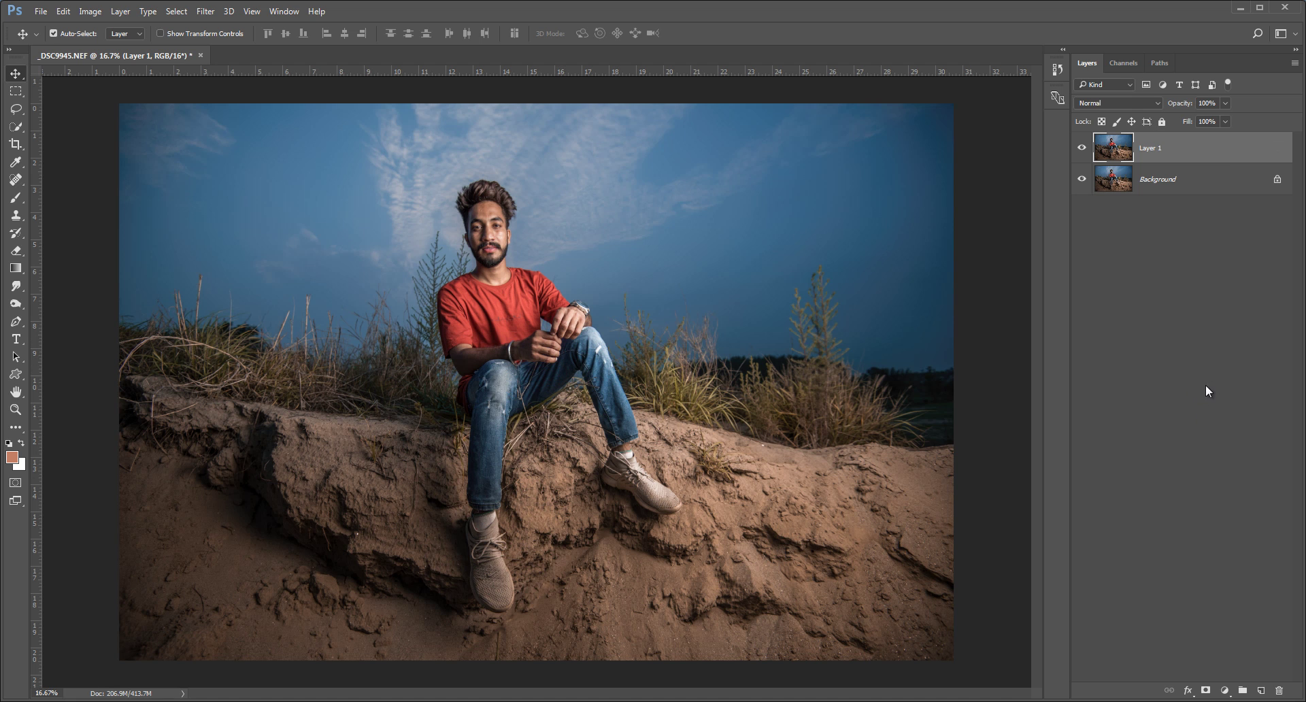
left_click(497, 230)
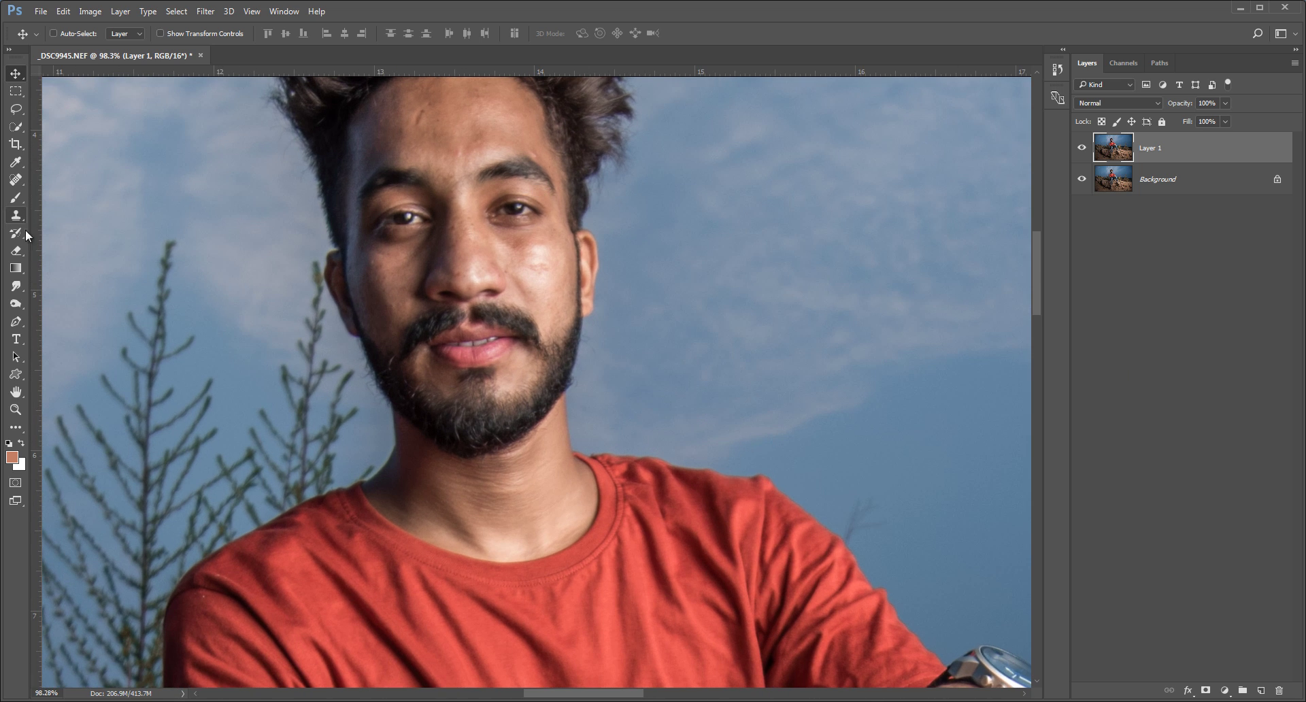
left_click(17, 199)
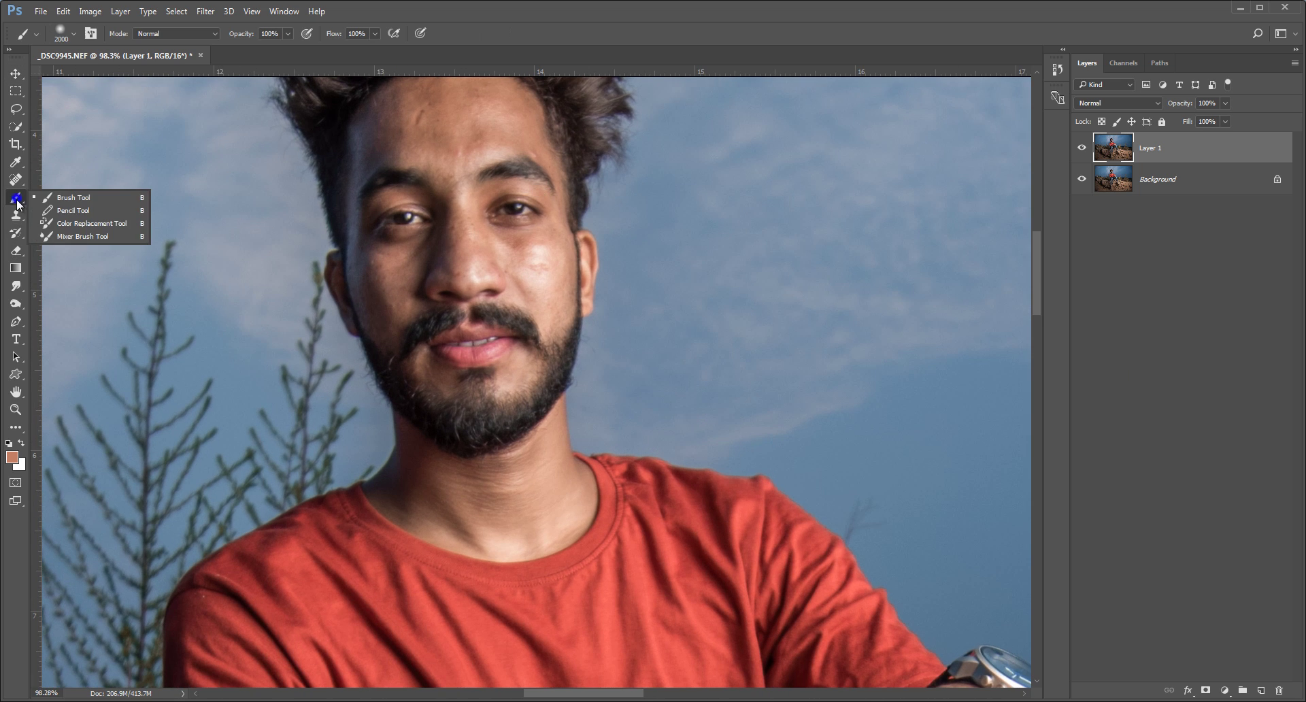
left_click(82, 236)
left_click_drag(456, 182, 474, 344)
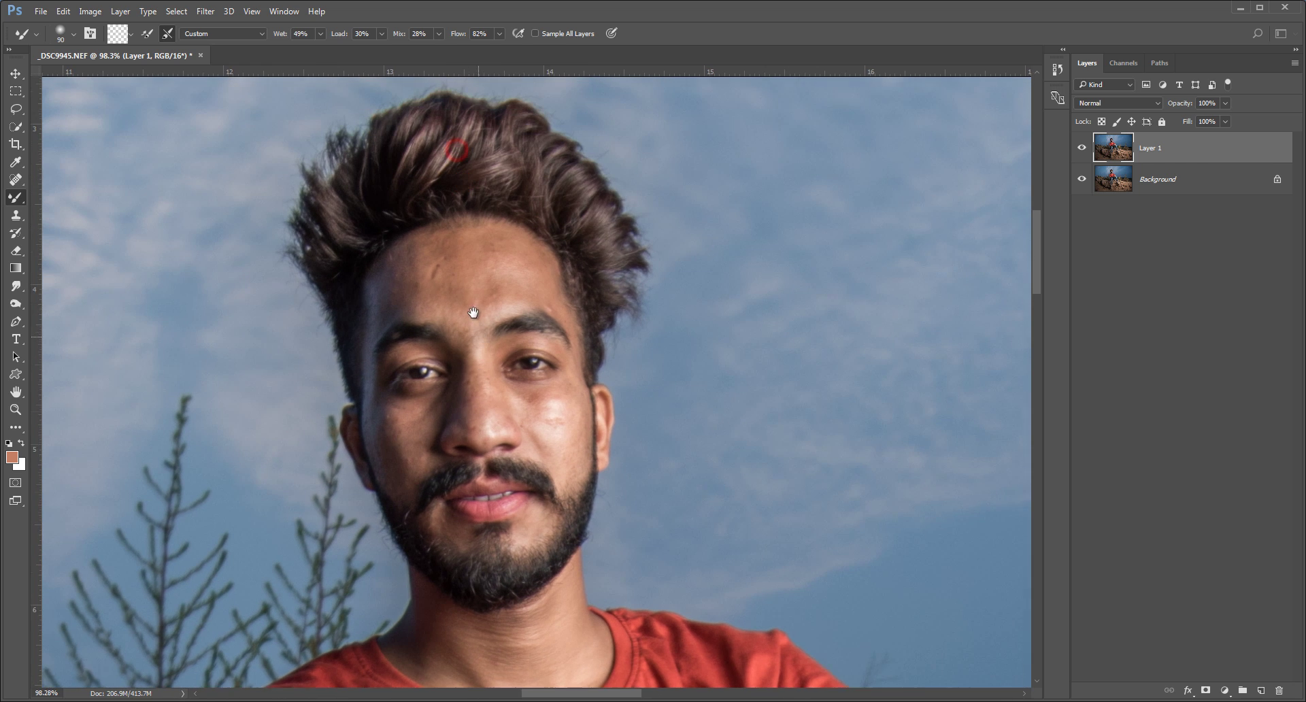
- Smooth the forehead with the mixer brush, removing the red blemish up to the hairline
left_click_drag(436, 283, 422, 288)
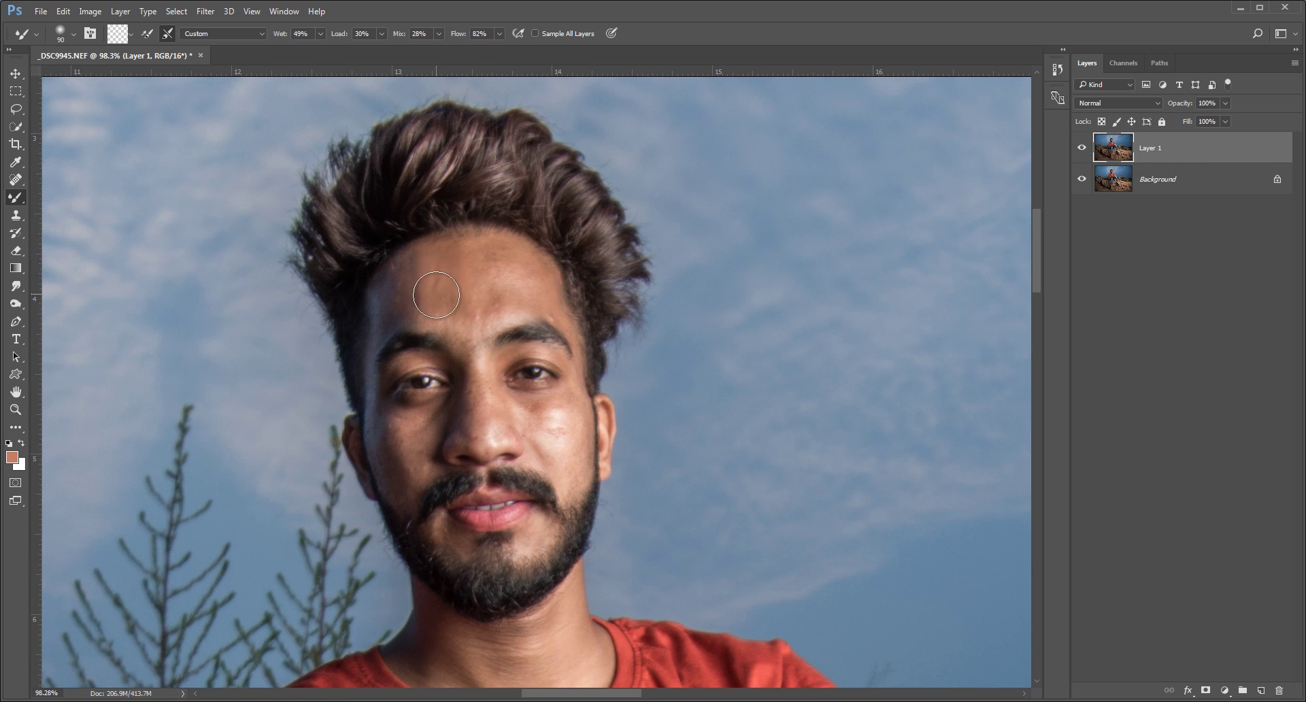
key("bracketright")
key("bracketright")
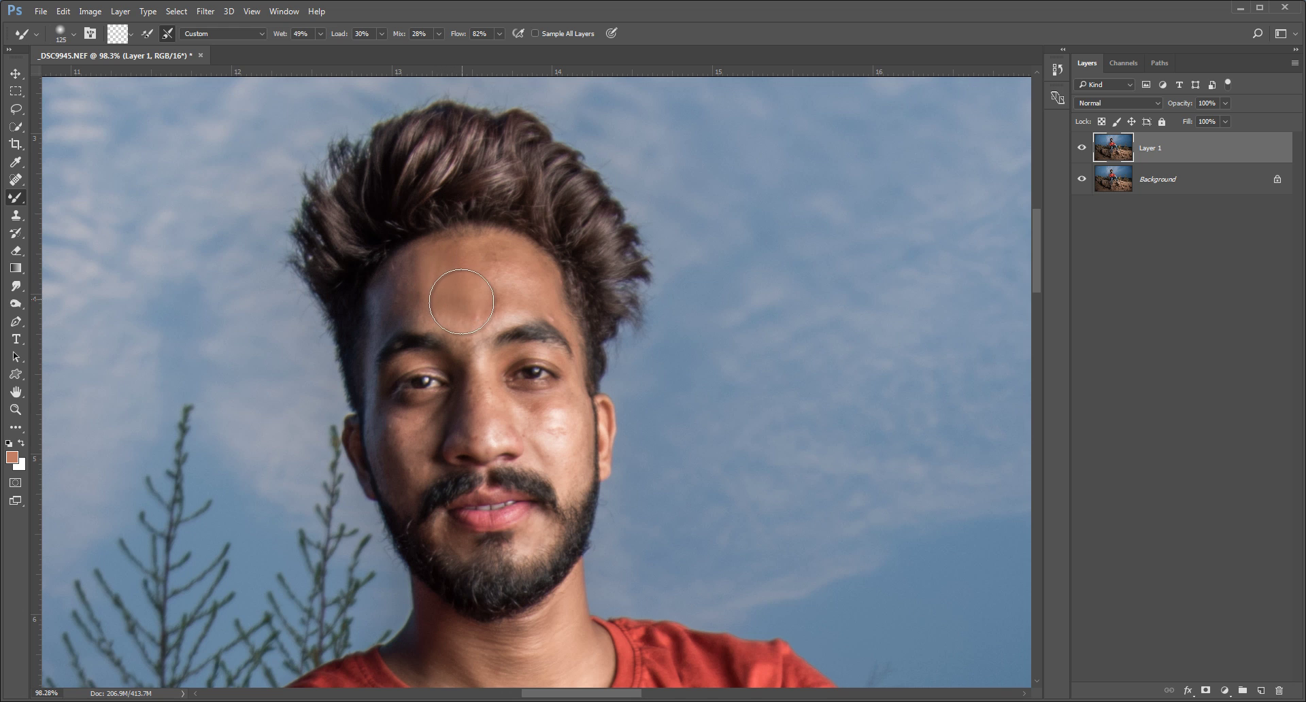
mouse_move(455, 297)
left_mouse_down()
mouse_move(459, 250)
mouse_move(510, 277)
mouse_move(481, 245)
left_mouse_up()
key("bracketleft")
left_click(411, 291)
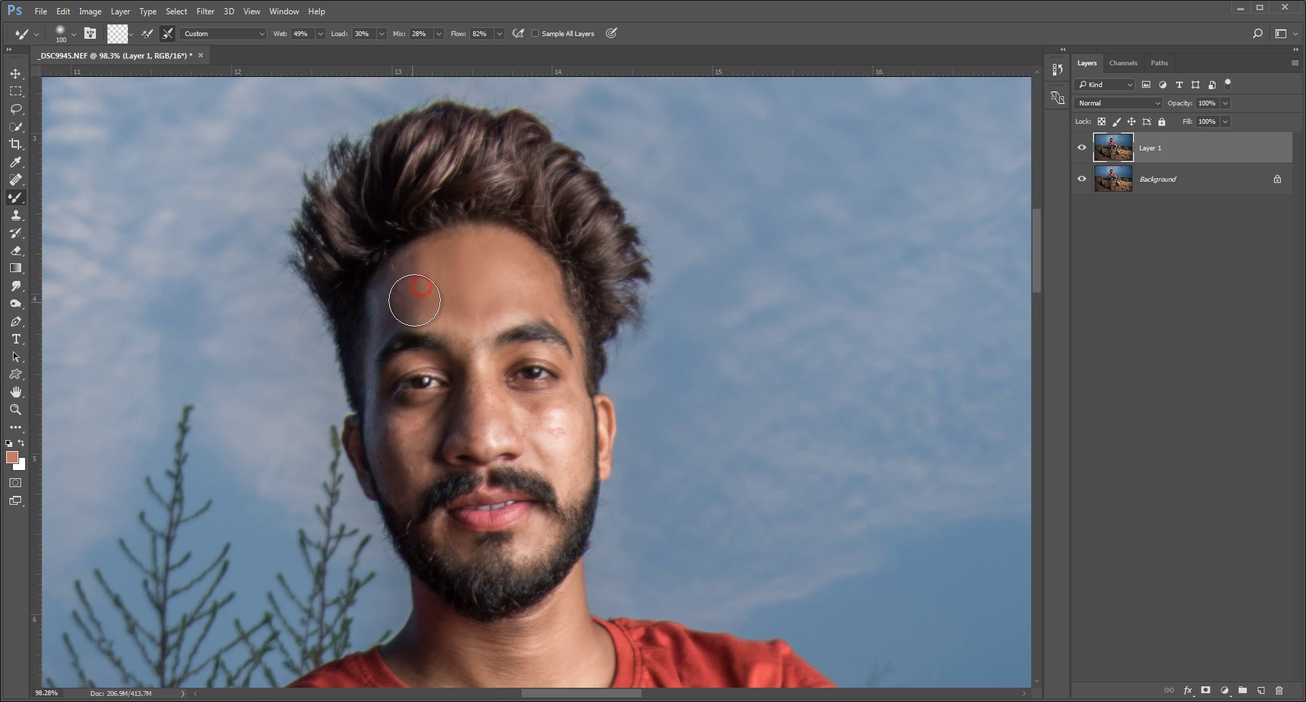
mouse_move(411, 291)
left_mouse_down()
mouse_move(403, 271)
mouse_move(391, 307)
mouse_move(465, 233)
left_mouse_up()
key("bracketleft")
key("bracketleft")
key("bracketleft")
key("bracketright")
key("bracketright")
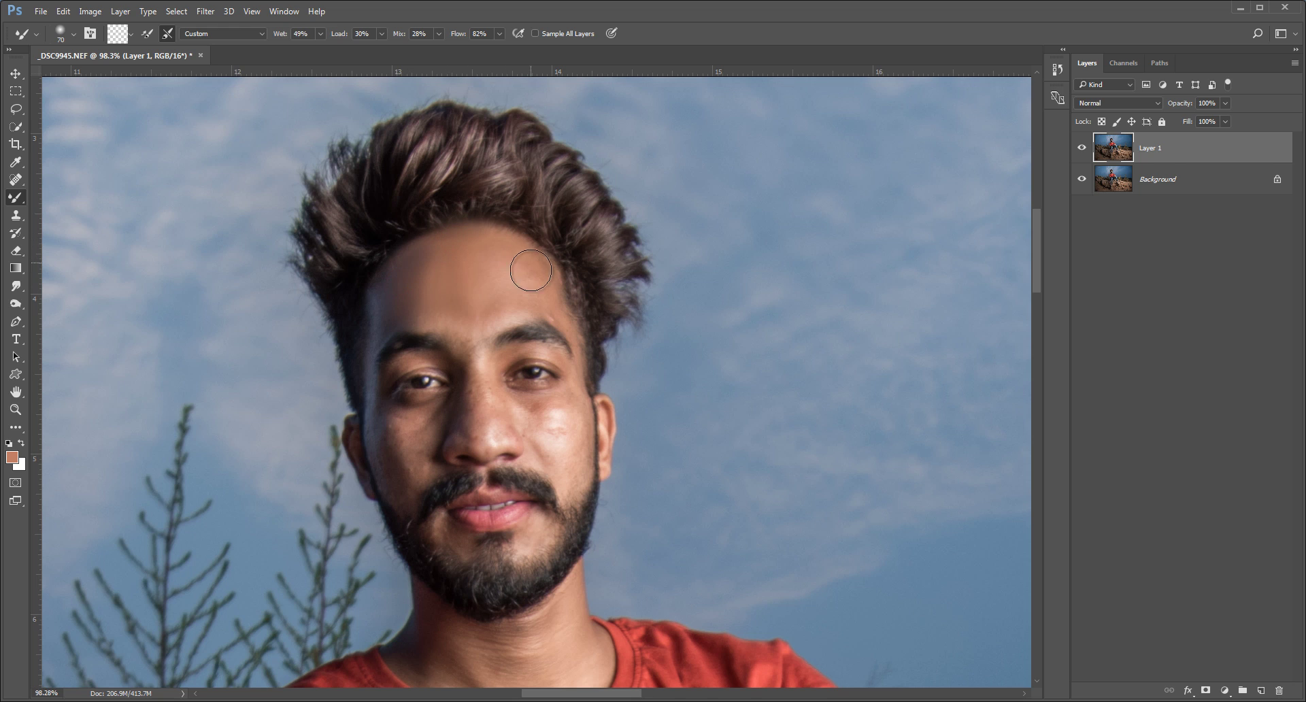
mouse_move(525, 261)
left_mouse_down()
mouse_move(475, 328)
mouse_move(503, 310)
mouse_move(432, 326)
mouse_move(480, 371)
mouse_move(479, 433)
left_mouse_up()
key("bracketleft")
key("bracketleft")
key("bracketleft")
- Smooth the skin on the nose and the cheeks below both eyes
key("bracketright")
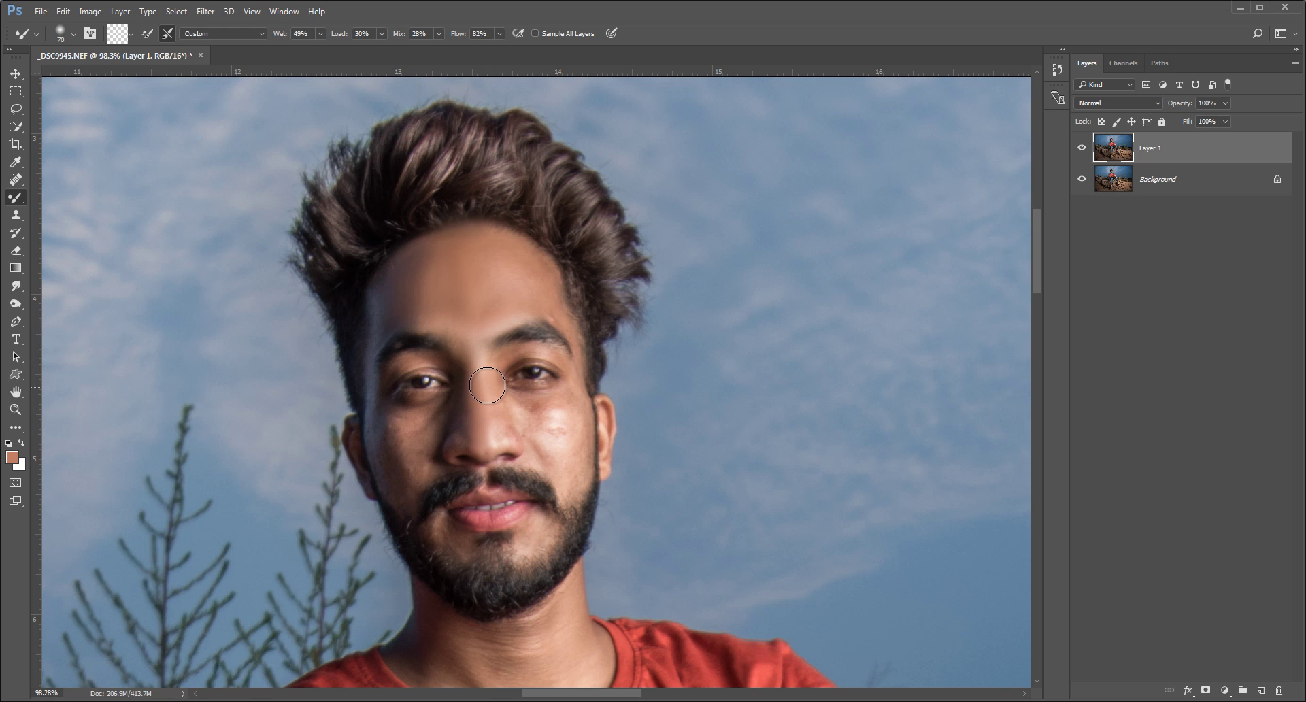
left_click_drag(476, 379, 483, 448)
key("bracketright")
key("bracketright")
key("bracketright")
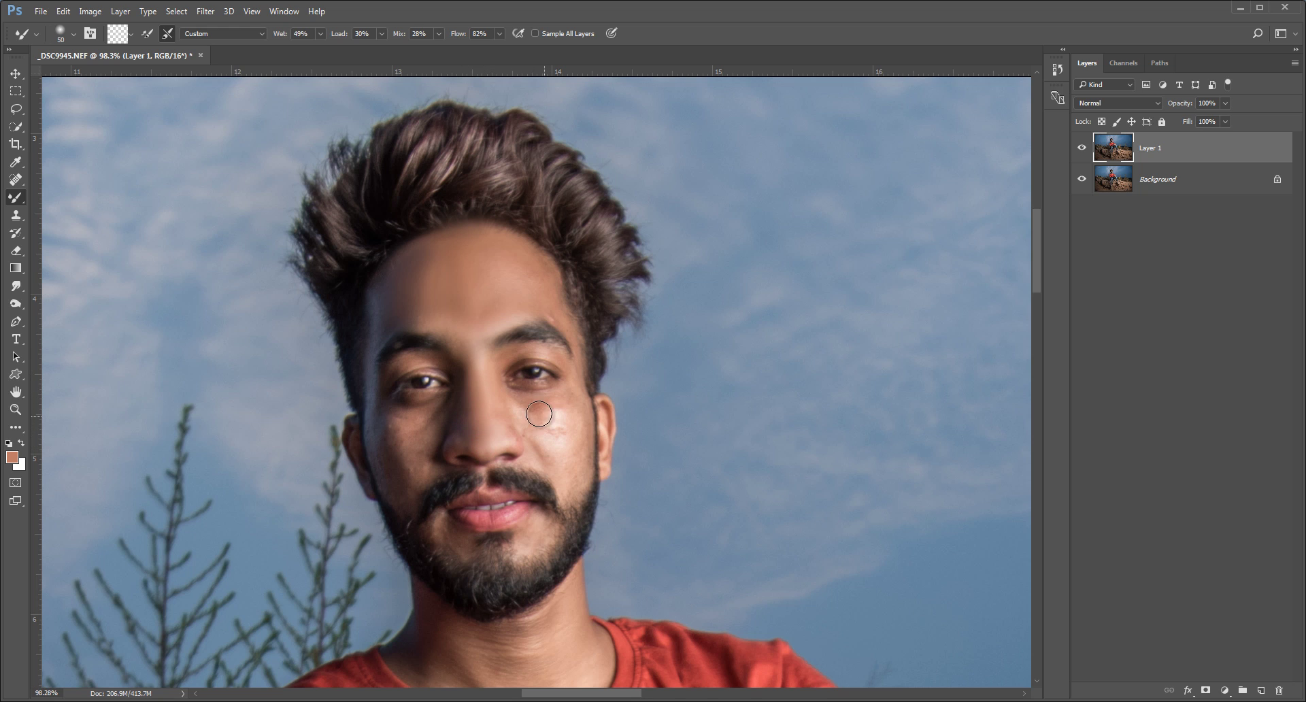
mouse_move(519, 404)
left_mouse_down()
mouse_move(560, 428)
mouse_move(572, 477)
mouse_move(554, 411)
mouse_move(534, 434)
mouse_move(503, 408)
mouse_move(532, 447)
left_mouse_up()
key("bracketright")
key("bracketleft")
key("bracketleft")
key("bracketleft")
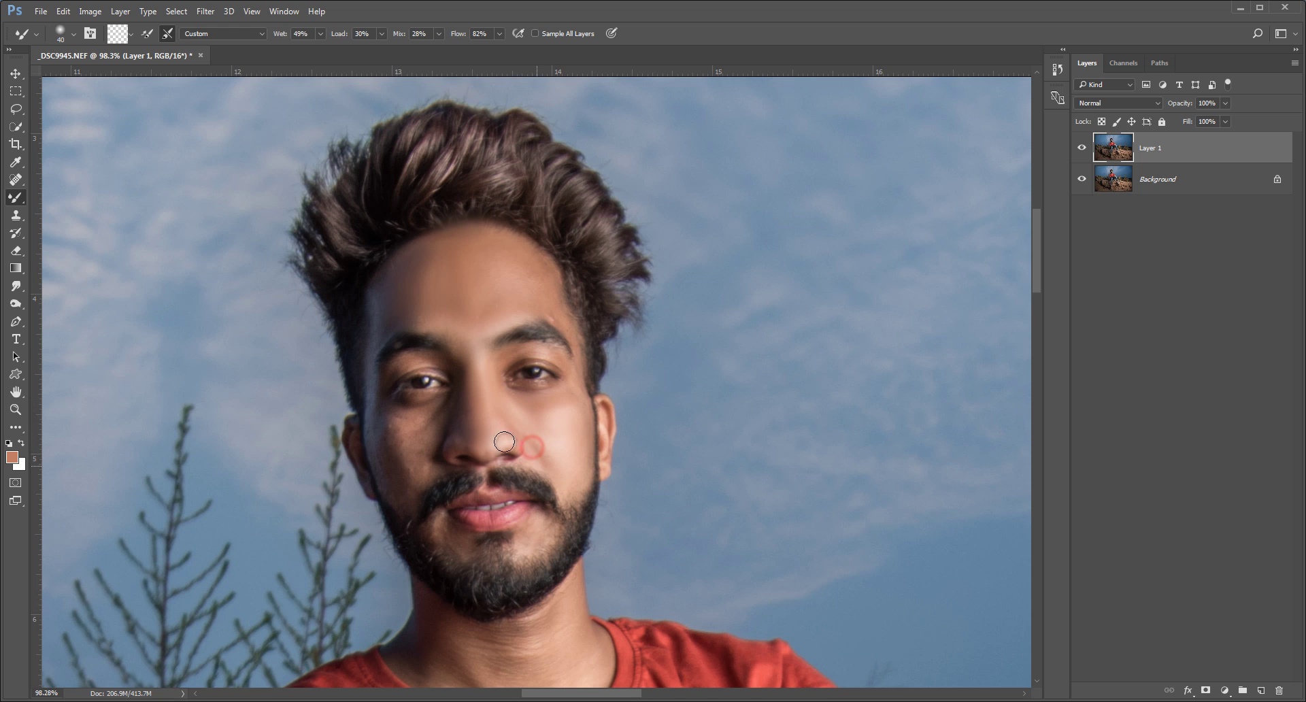
key("bracketright")
mouse_move(429, 415)
left_mouse_down()
mouse_move(408, 421)
mouse_move(414, 472)
left_mouse_up()
key("bracketright")
key("bracketright")
key("bracketleft")
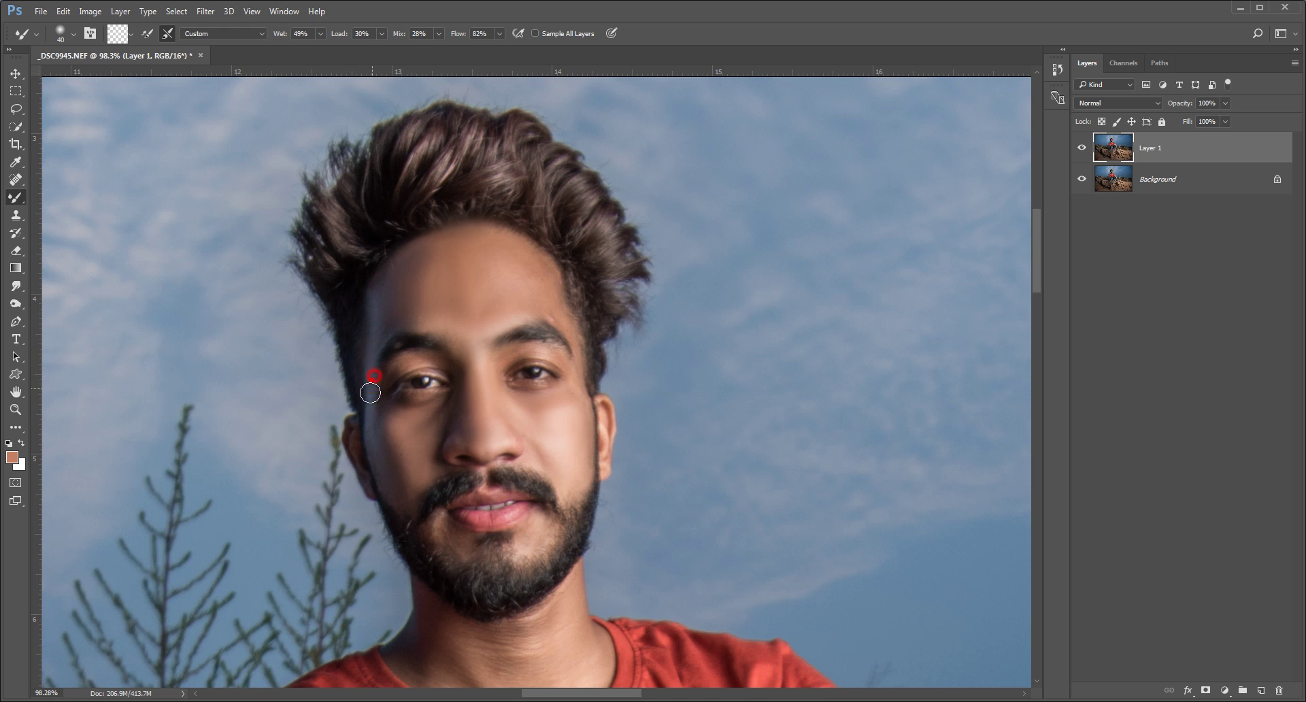
- Smooth the temple, eyebrow area, between the eyes and the right cheek, then fit the photo
left_click_drag(378, 418, 385, 430)
left_click_drag(389, 368, 417, 360)
left_click_drag(504, 360, 547, 350)
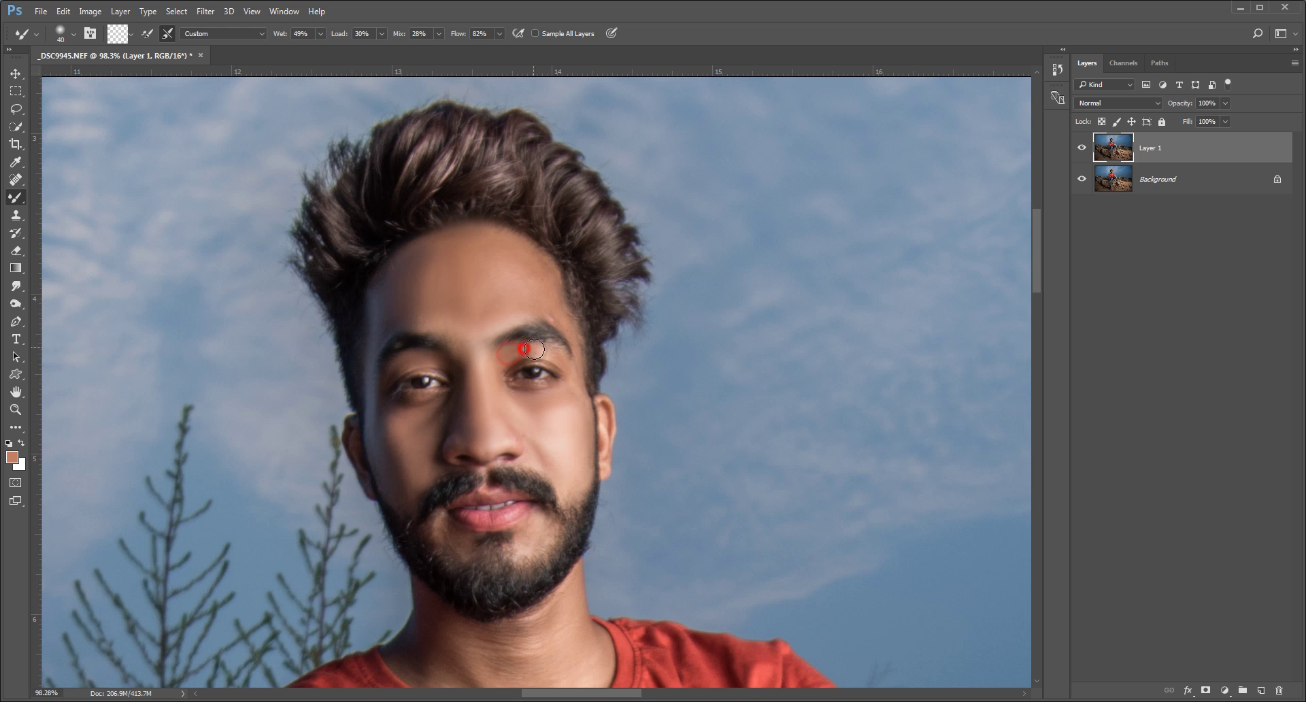
left_click_drag(543, 270, 532, 279)
key("bracketright")
left_click_drag(542, 399, 560, 424)
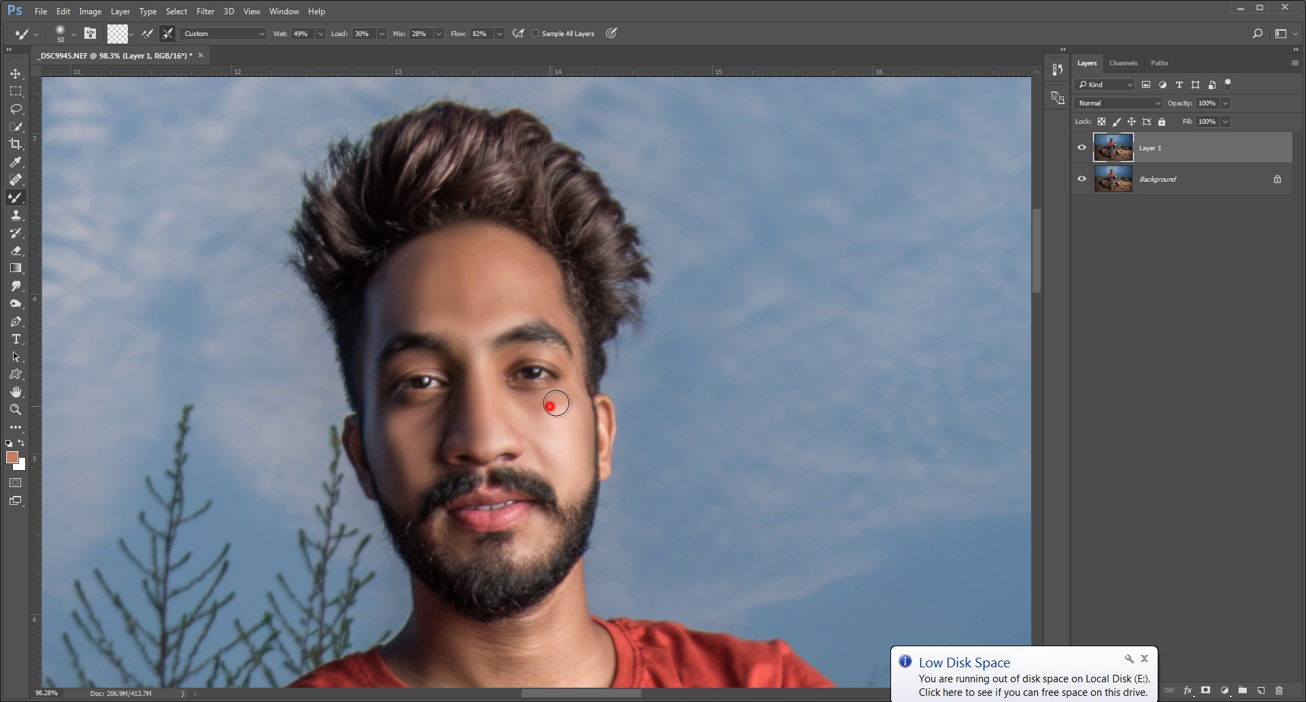
key("ctrl+0")
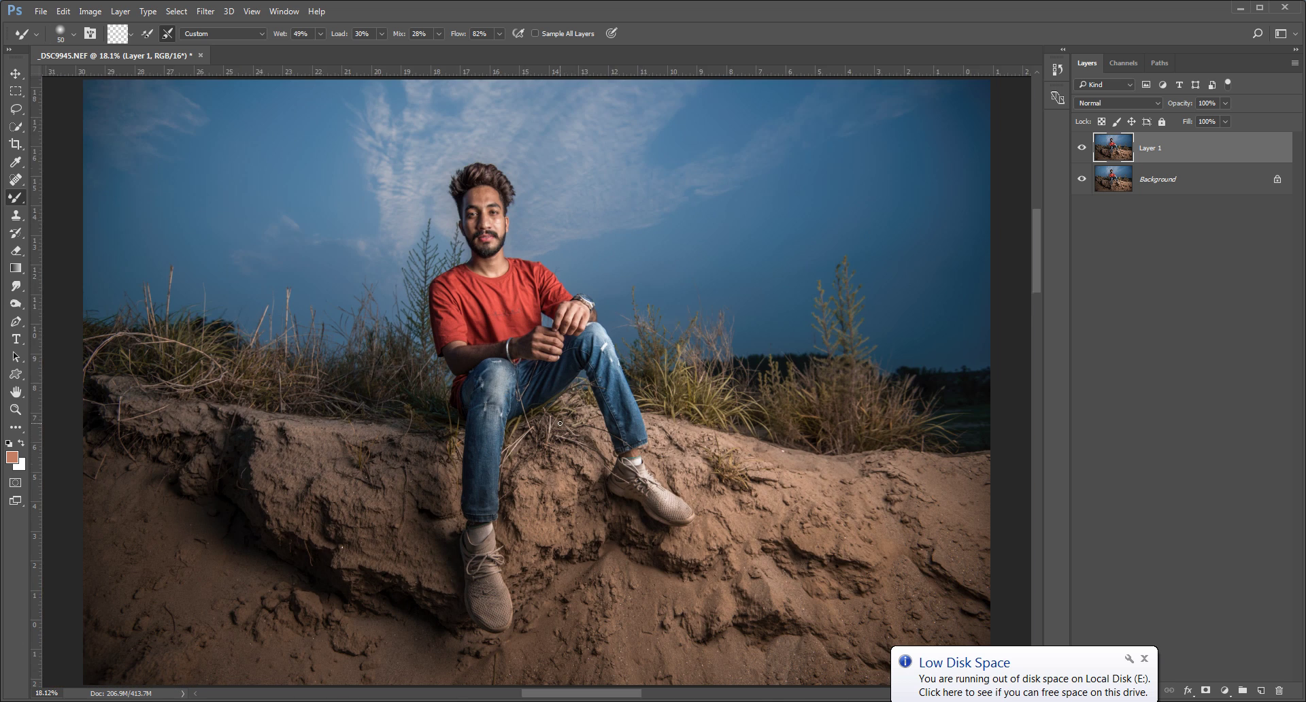
left_click(1146, 657)
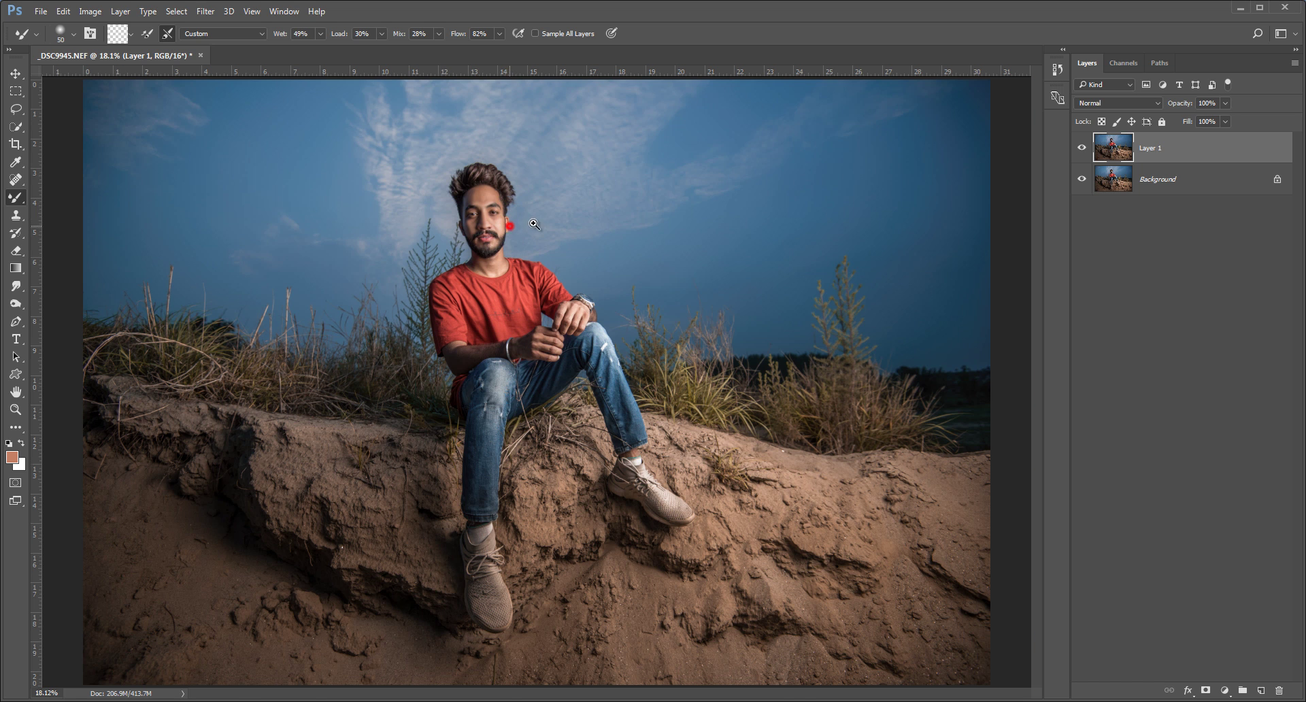
- Smooth the lower cheek down to the lip corner and the neck near the collar
scroll(508, 205, "up", 5)
left_click_drag(509, 202, 544, 274)
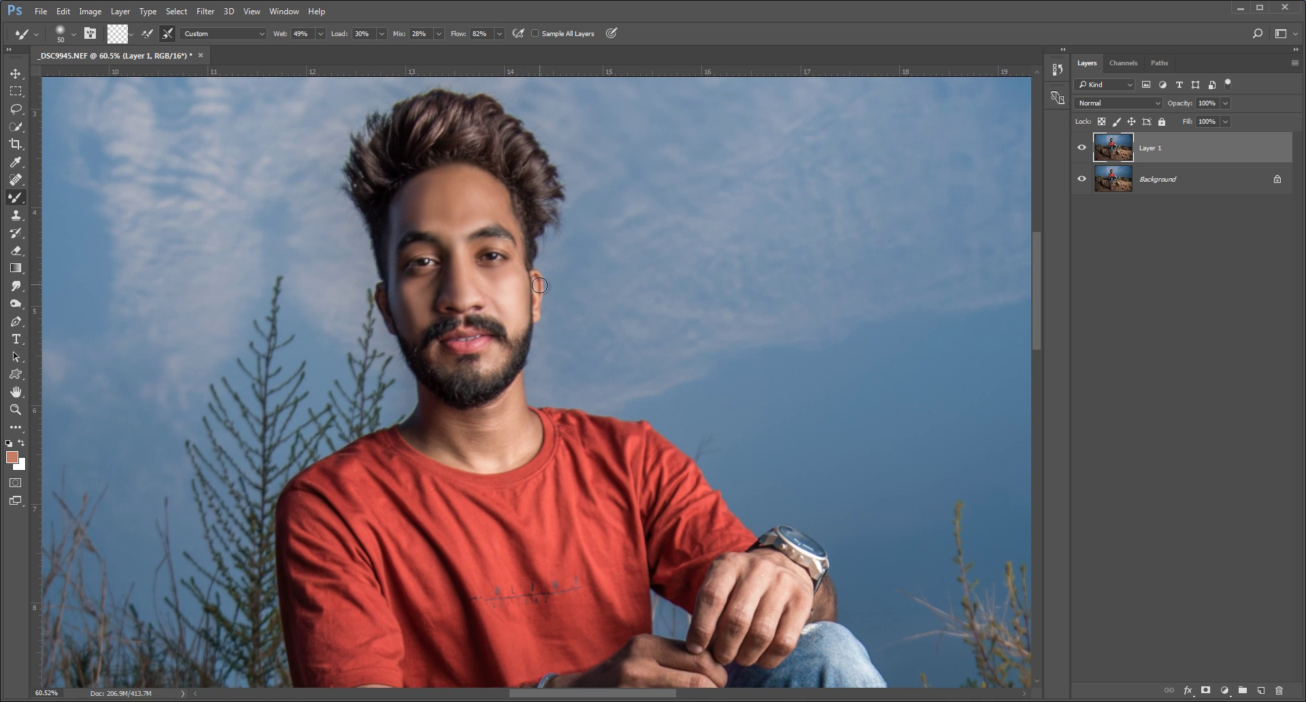
key("bracketright")
key("bracketright")
key("bracketright")
left_click_drag(494, 279, 501, 281)
left_click_drag(500, 281, 495, 355)
key("bracketleft")
key("bracketleft")
left_click_drag(516, 399, 512, 412)
key("bracketright")
key("bracketright")
left_click(532, 429)
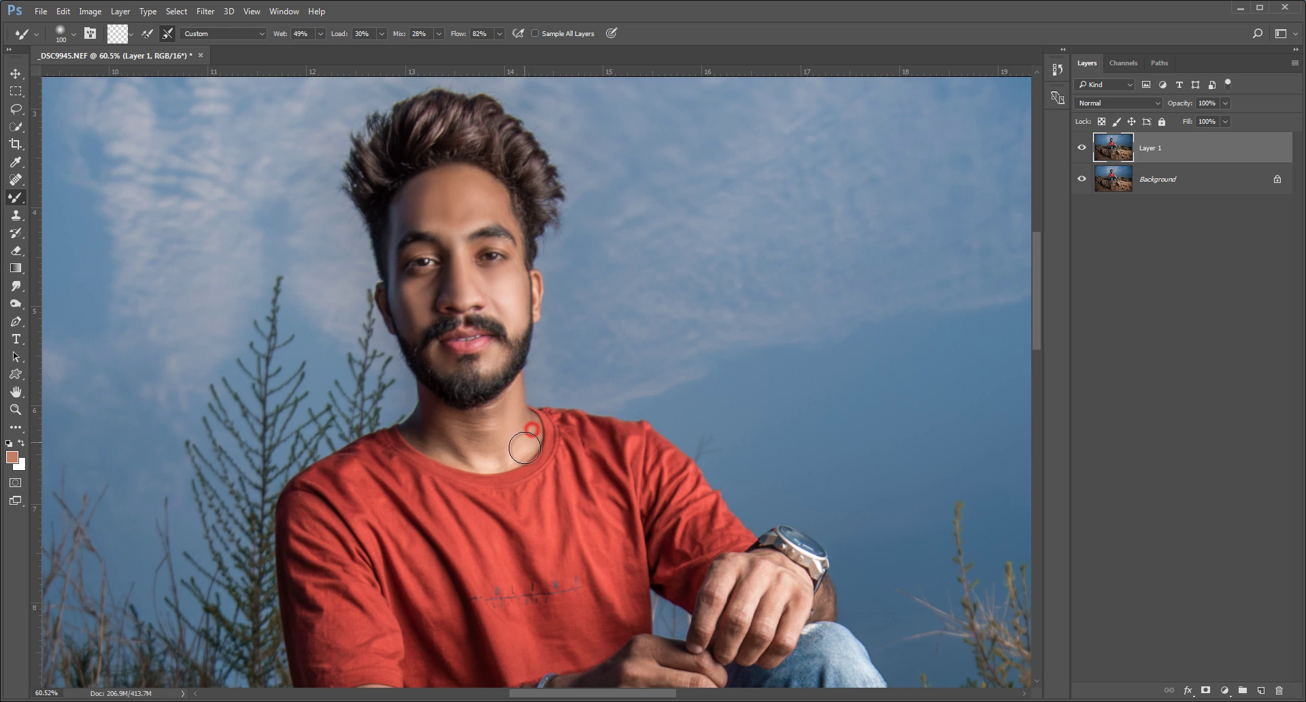
key("bracketright")
left_click_drag(489, 442, 438, 439)
key("bracketleft")
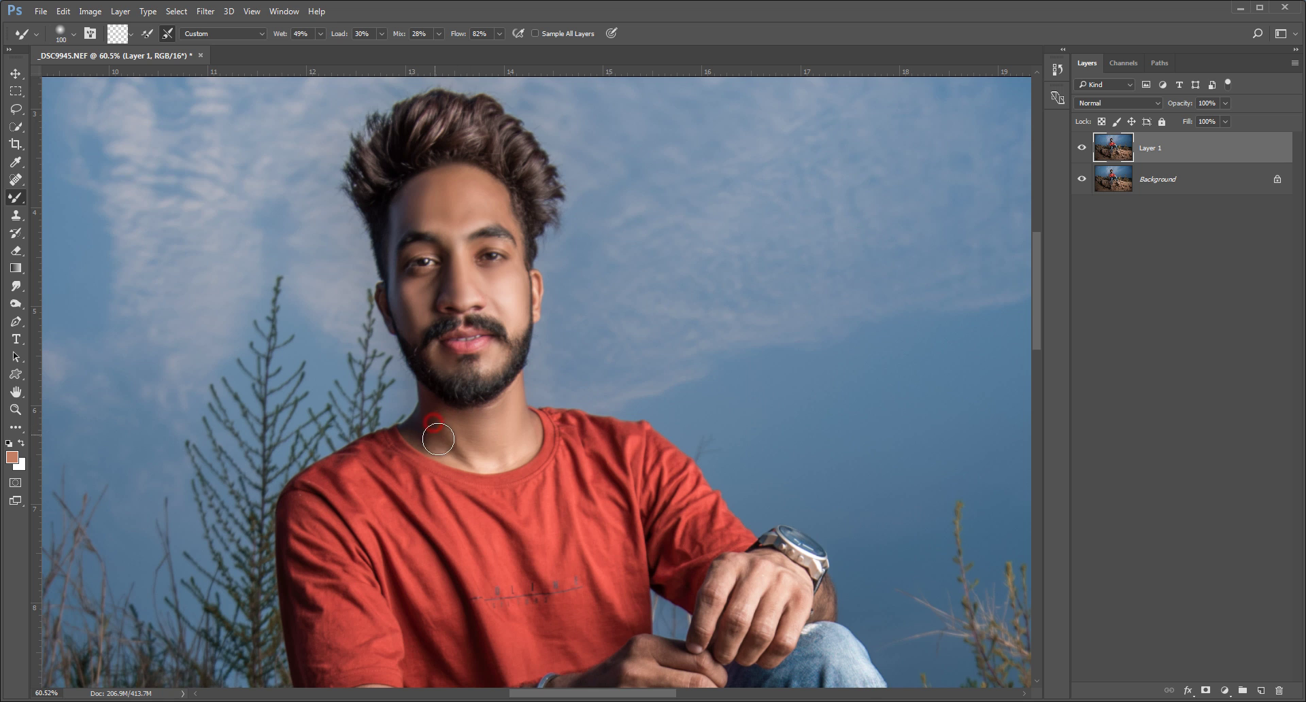
- Smooth the skin over the wrist and the back of the hand near the knuckles
left_click_drag(643, 469, 586, 360)
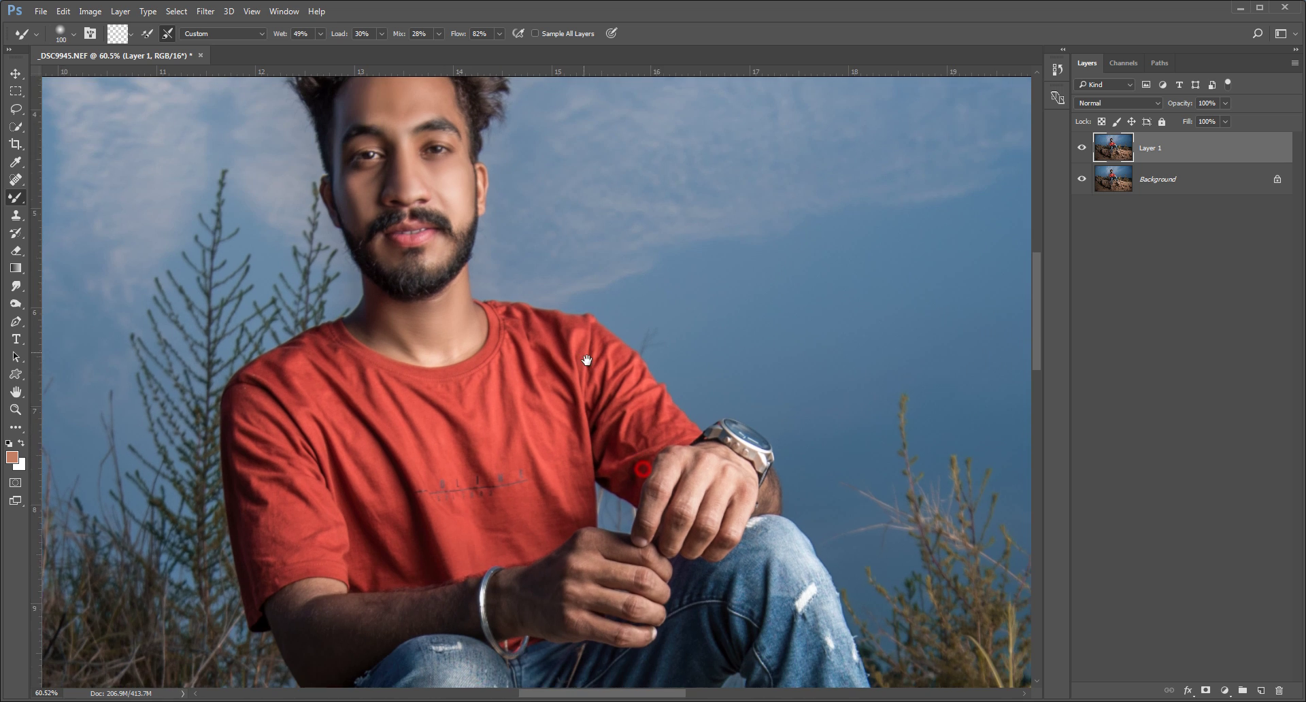
left_click_drag(672, 411, 615, 322)
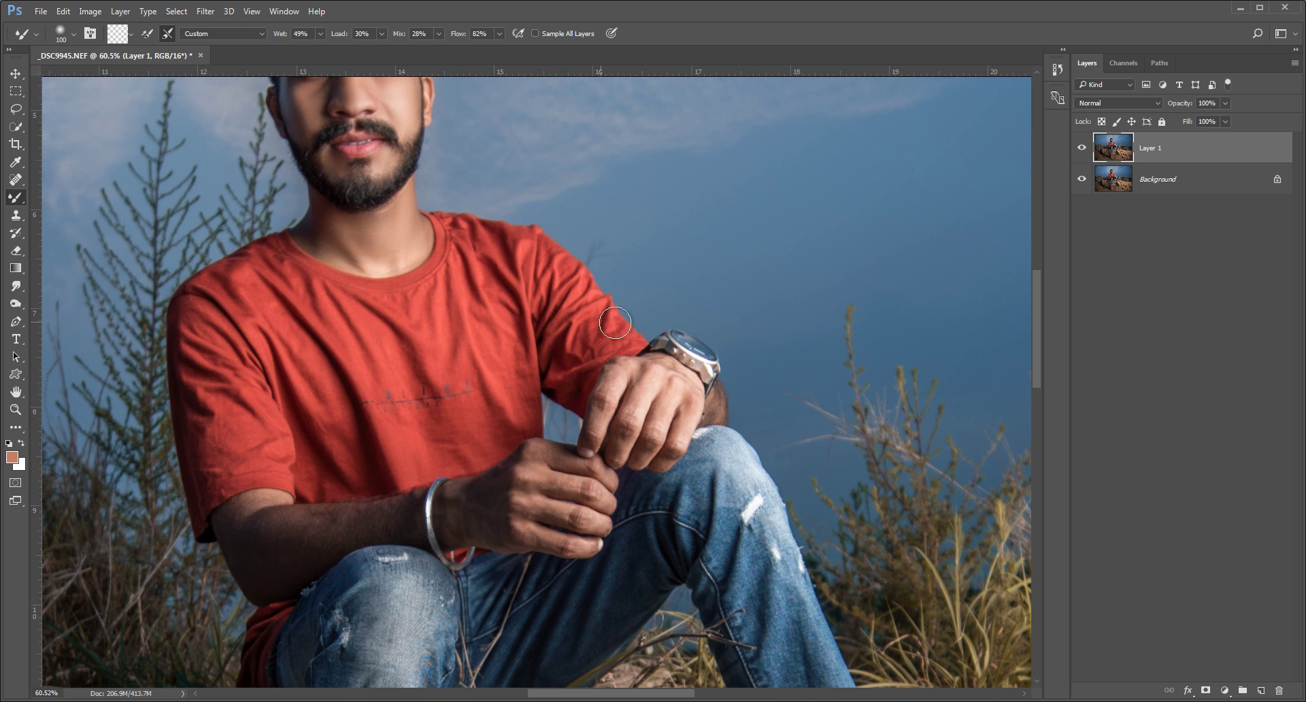
key("bracketleft")
key("bracketleft")
mouse_move(619, 365)
left_mouse_down()
mouse_move(632, 414)
mouse_move(670, 391)
mouse_move(685, 430)
left_mouse_up()
key("bracketleft")
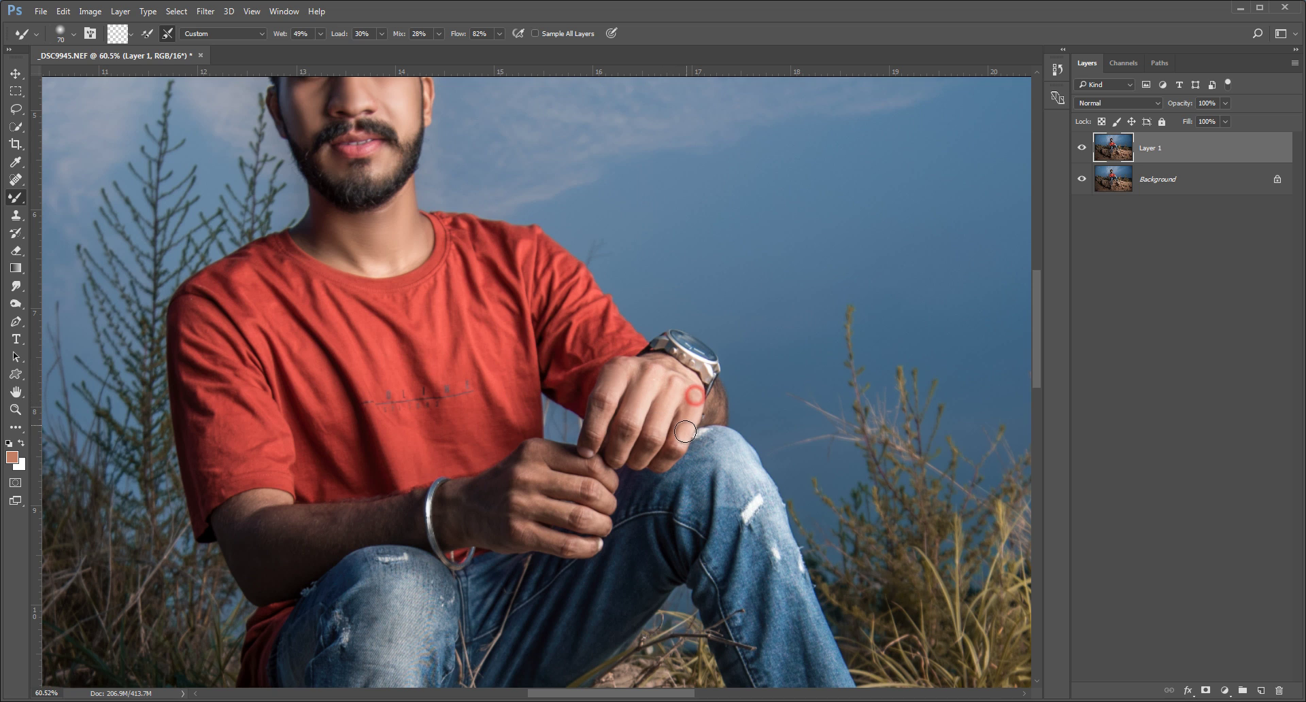
key("bracketleft")
key("bracketleft")
mouse_move(534, 472)
left_mouse_down()
mouse_move(565, 457)
mouse_move(540, 483)
mouse_move(547, 448)
mouse_move(558, 486)
mouse_move(530, 507)
mouse_move(540, 544)
left_mouse_up()
key("bracketright")
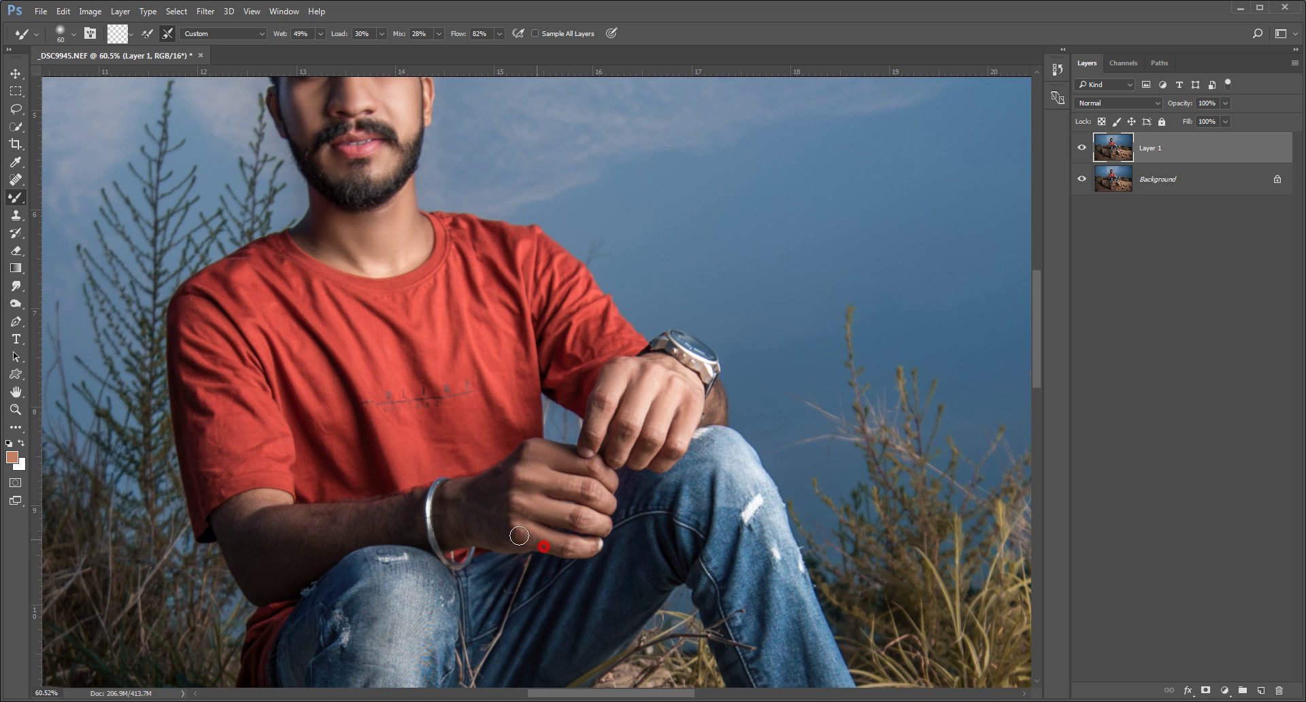
key("bracketright")
key("bracketright")
- Smooth the forearm near the elbow, the hand, fingers and below the watch, then fit the photo
mouse_move(243, 506)
left_mouse_down()
mouse_move(265, 499)
mouse_move(286, 519)
left_mouse_up()
key("bracketright")
key("bracketright")
key("bracketleft")
key("bracketleft")
key("bracketleft")
mouse_move(462, 532)
left_mouse_down()
mouse_move(583, 521)
mouse_move(613, 481)
left_mouse_up()
key("bracketleft")
key("bracketleft")
key("bracketright")
mouse_move(611, 415)
left_mouse_down()
mouse_move(609, 402)
mouse_move(642, 435)
mouse_move(680, 440)
left_mouse_up()
mouse_move(680, 373)
left_mouse_down()
mouse_move(659, 350)
mouse_move(687, 374)
left_mouse_up()
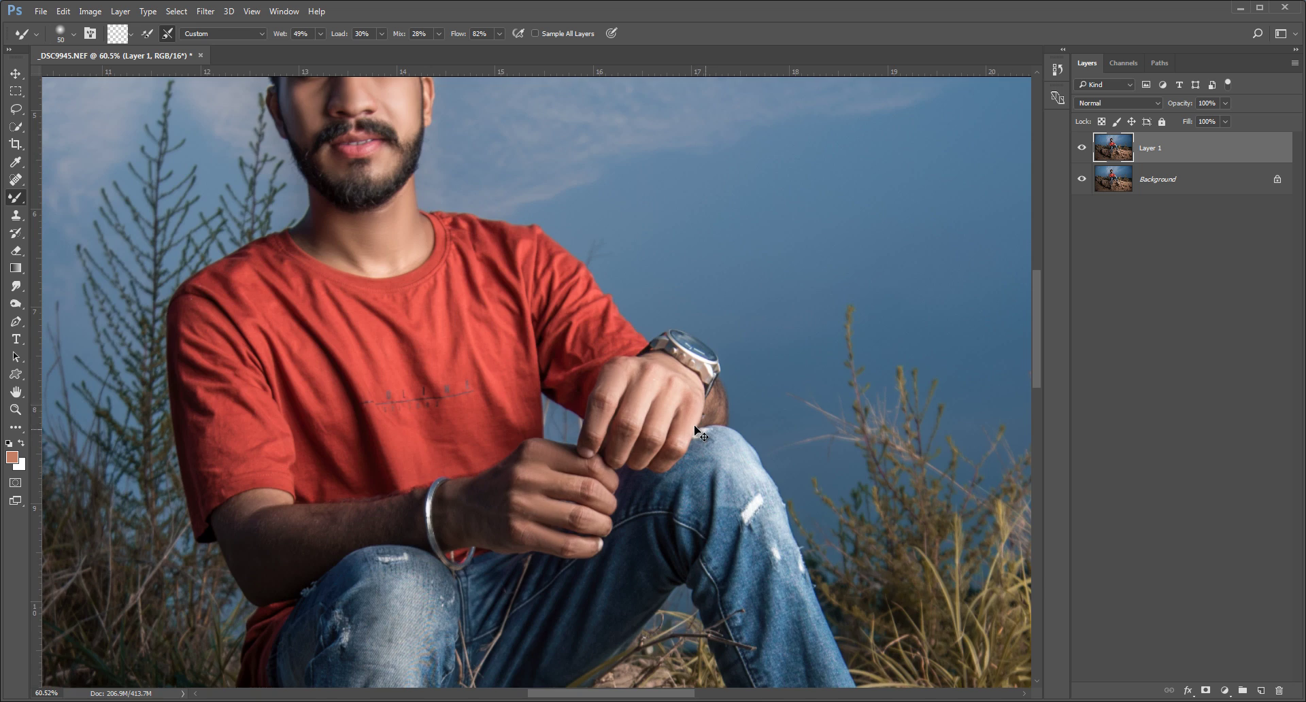
key("ctrl+0")
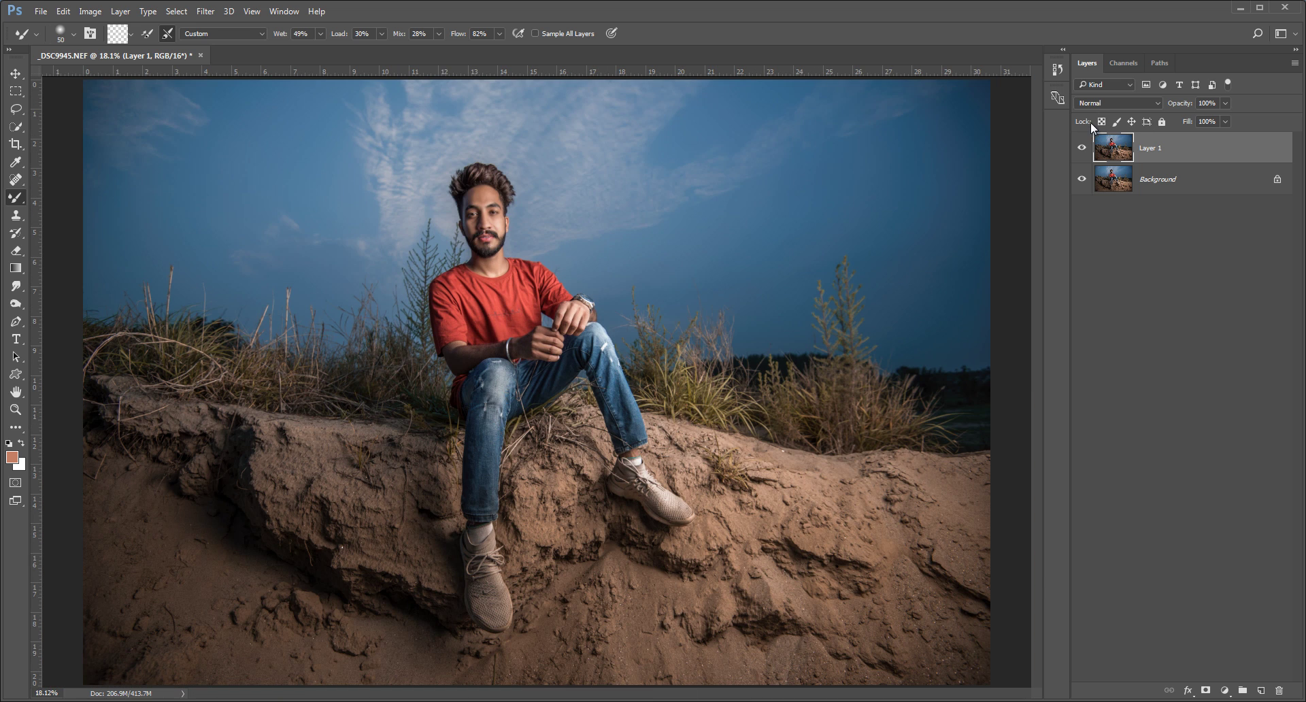
- Compare Layer 1 with the original, then clone sky over stray hair strands with the Clone Stamp
left_click(1082, 147)
left_click(1081, 147)
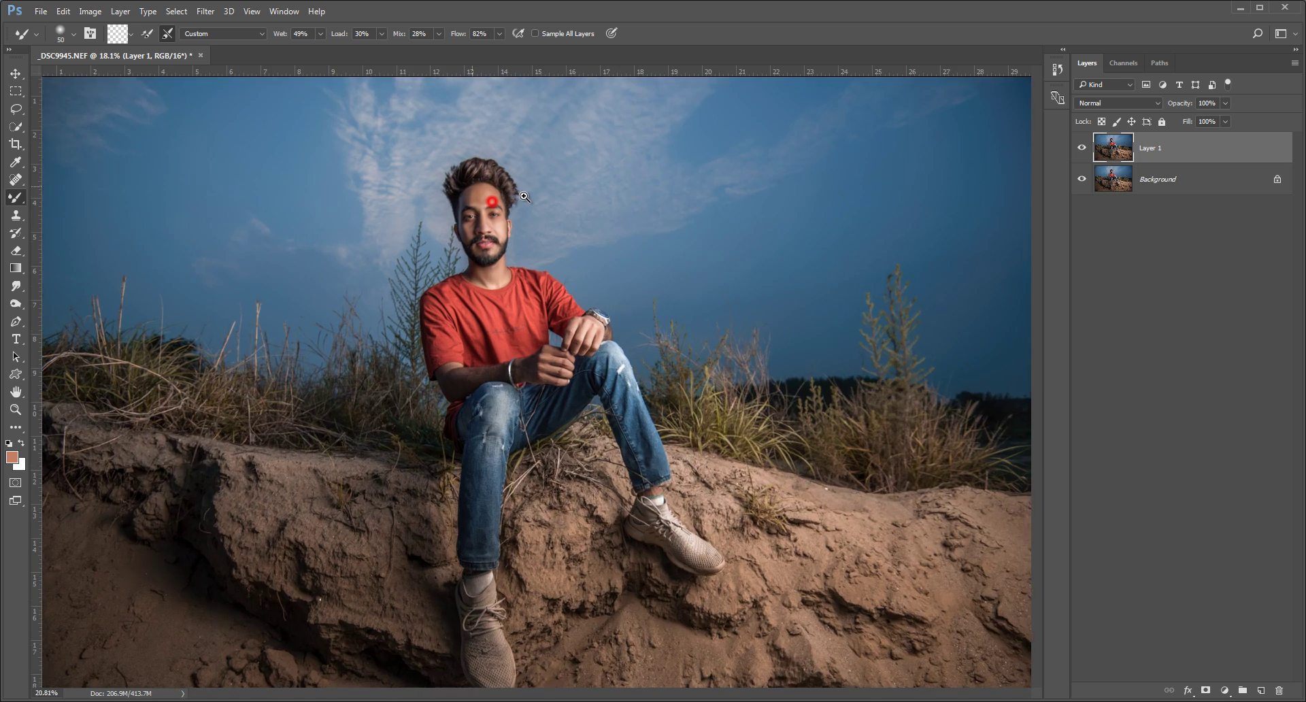
mouse_move(497, 190)
left_mouse_down()
mouse_move(541, 192)
mouse_move(538, 240)
mouse_move(554, 231)
left_mouse_up()
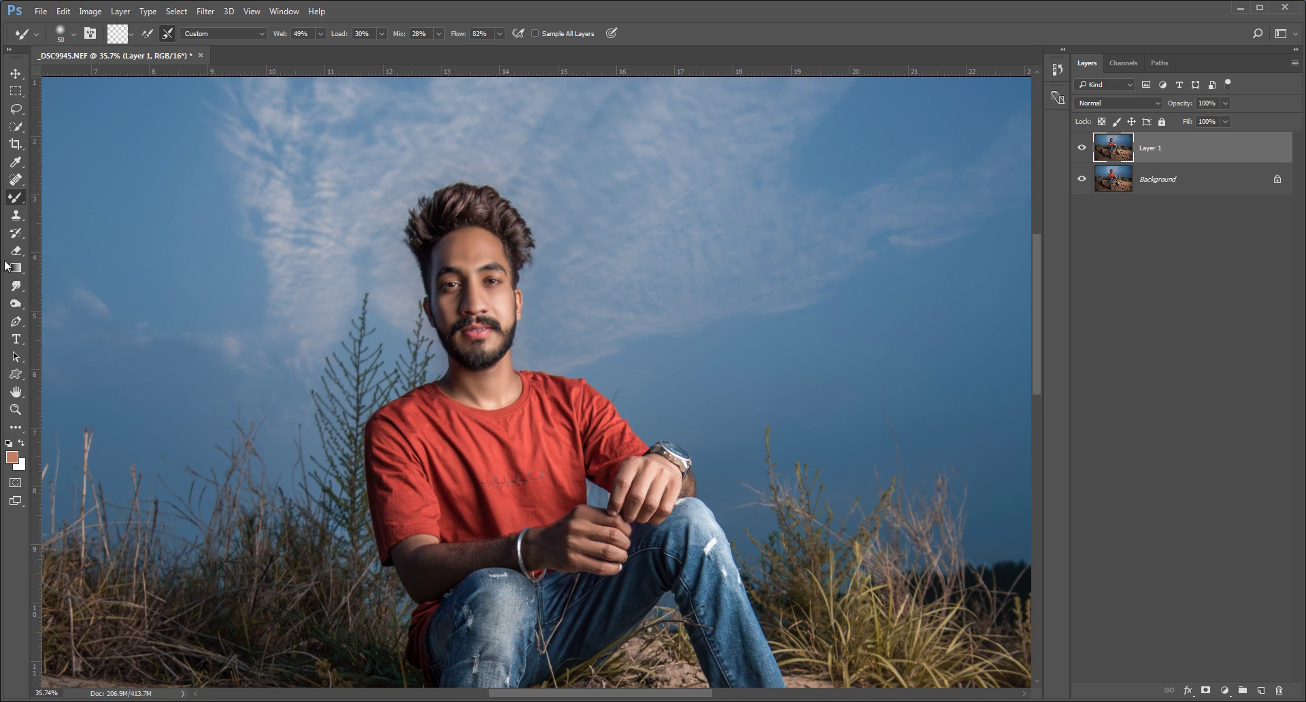
left_click(16, 215)
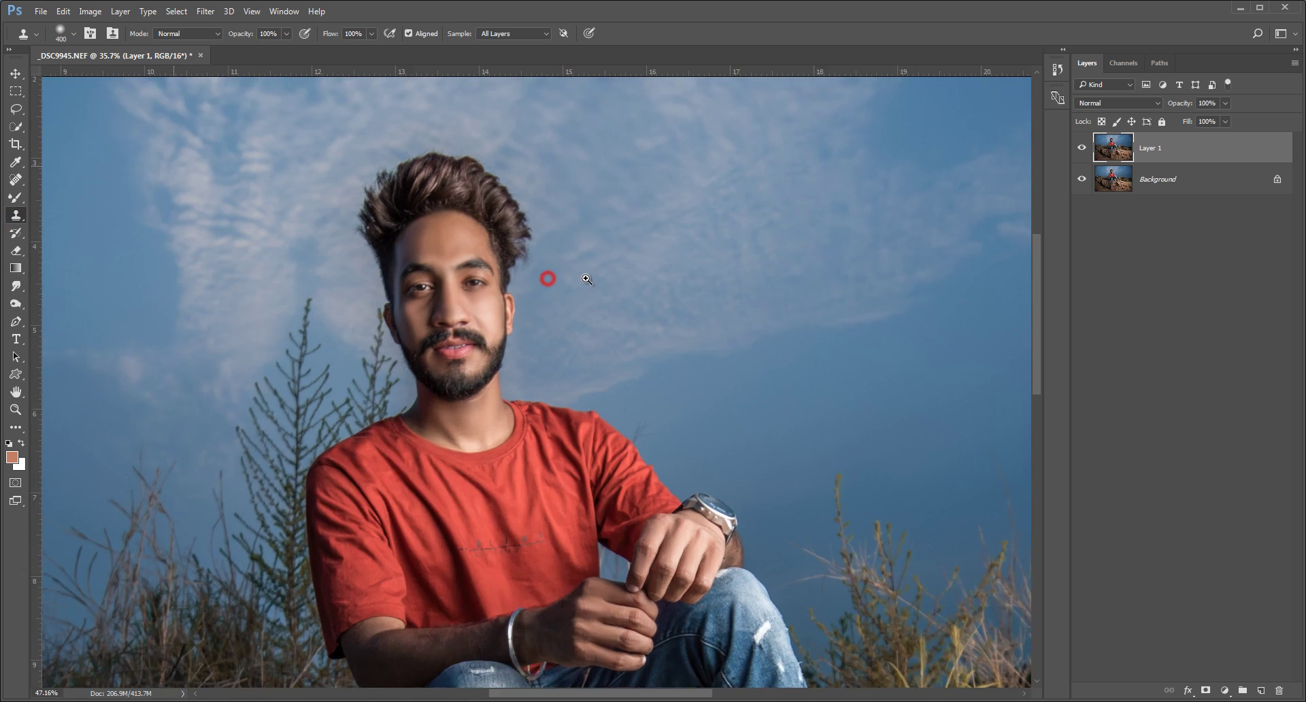
left_click_drag(554, 281, 554, 272)
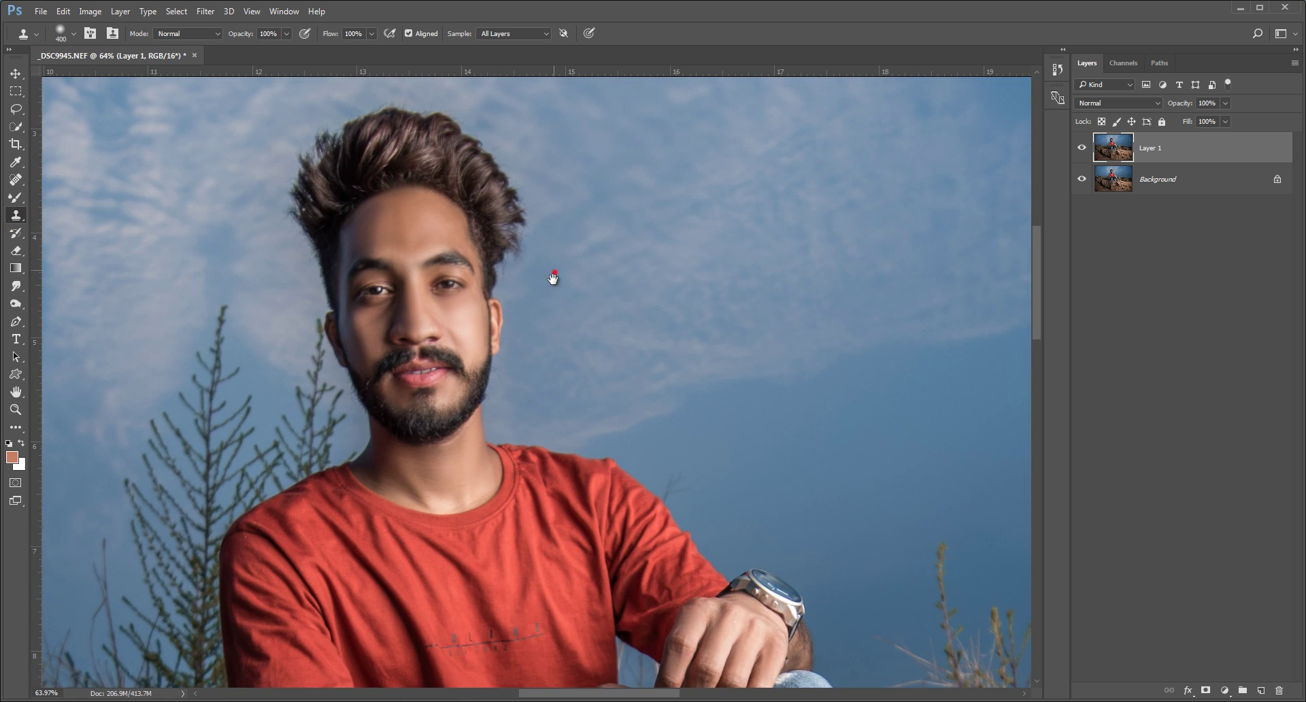
key("bracketleft")
key("bracketleft")
key("bracketleft")
key("bracketleft")
key("bracketleft")
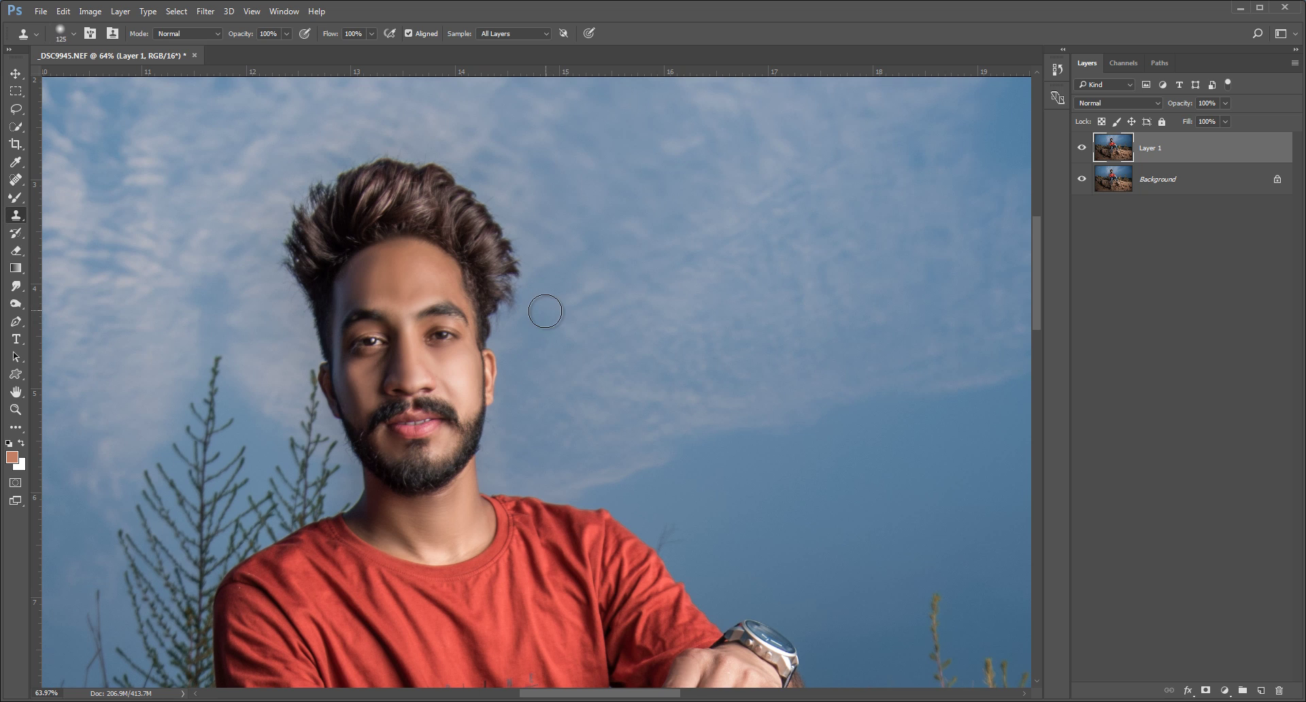
left_click(524, 332, "alt")
left_click_drag(514, 325, 517, 269)
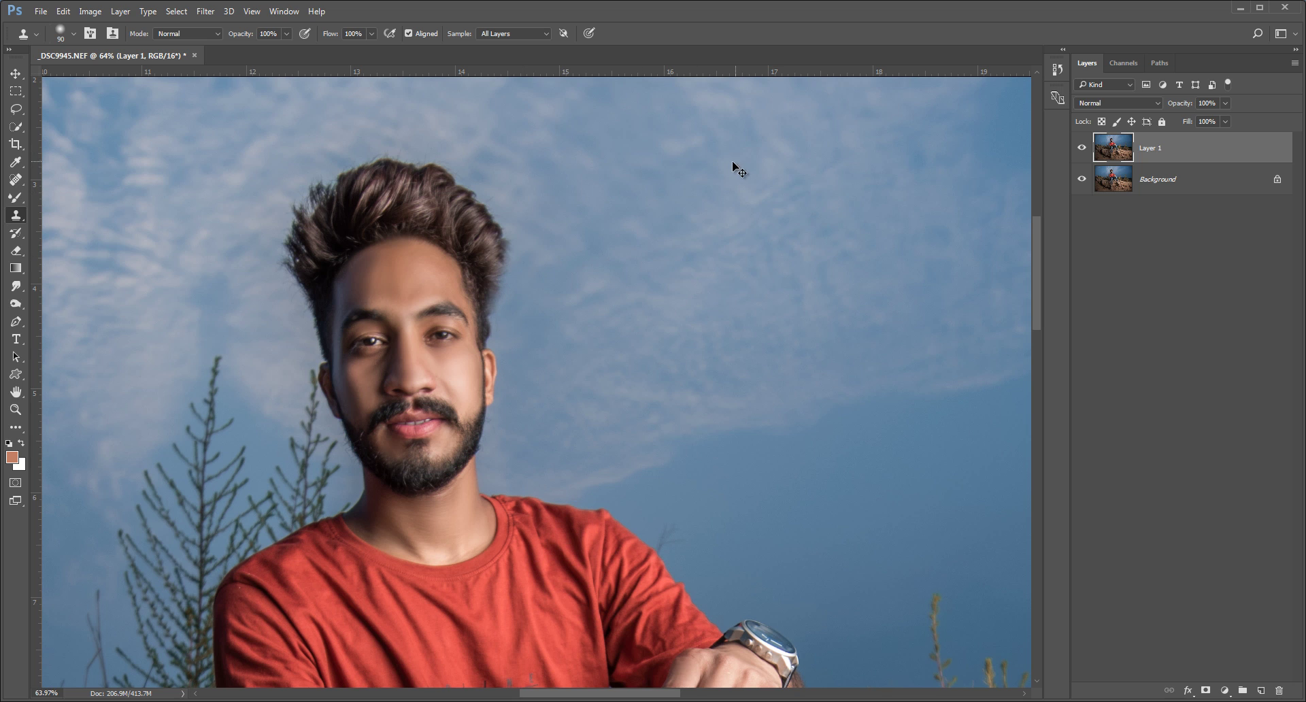
- Undo and redo the hair-edge clone, then resample clean sky left of the head
key("ctrl+z")
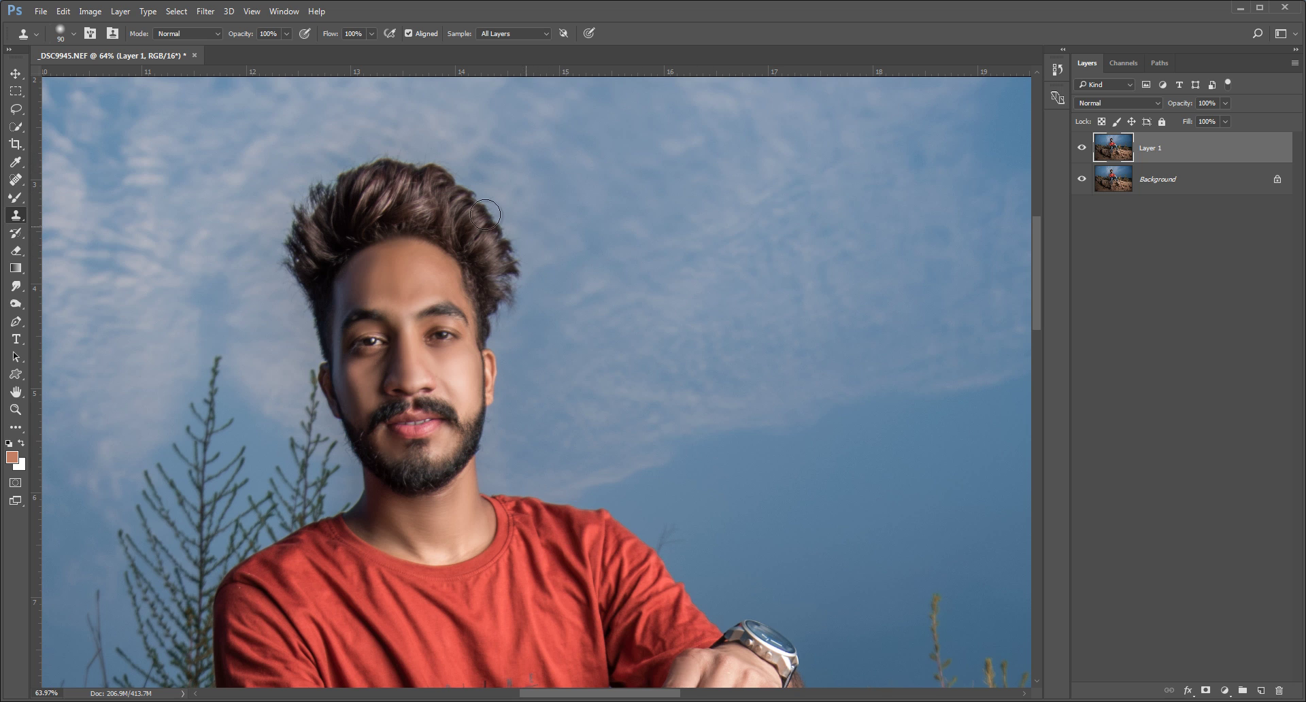
key("ctrl+z")
key("ctrl+0")
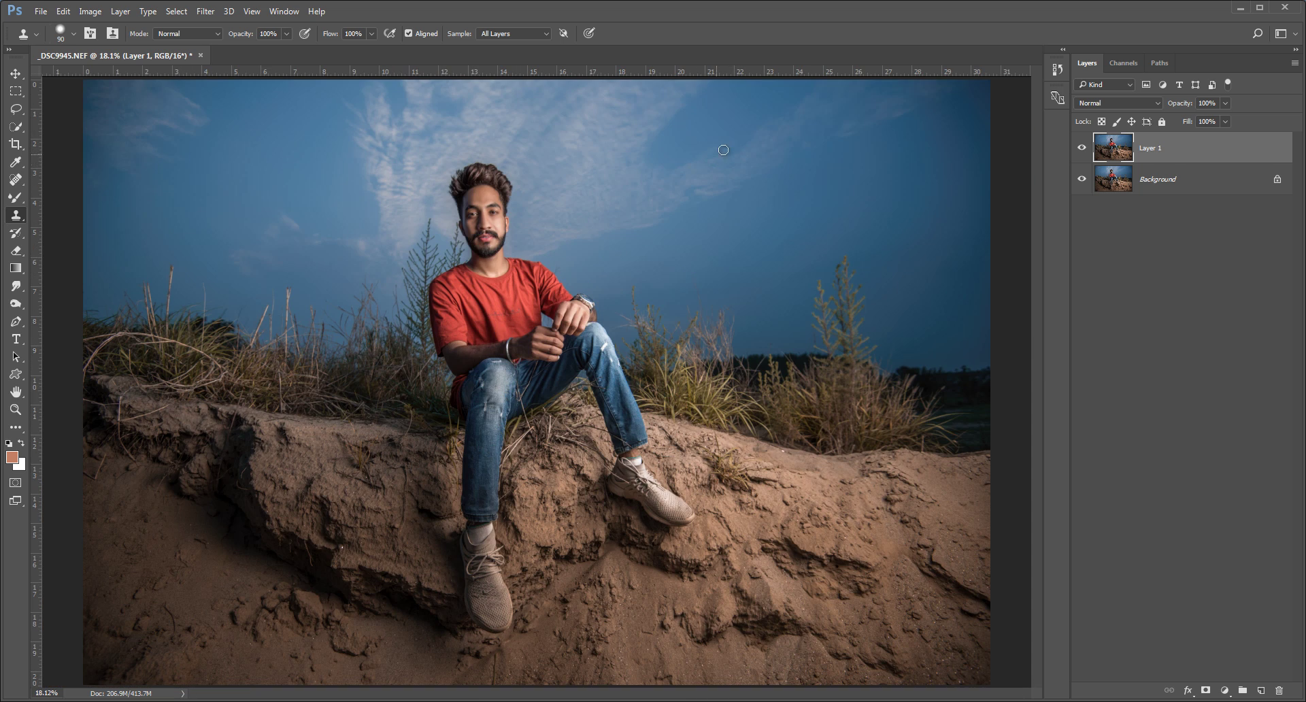
scroll(448, 191, "up", 3)
scroll(501, 195, "up", 2)
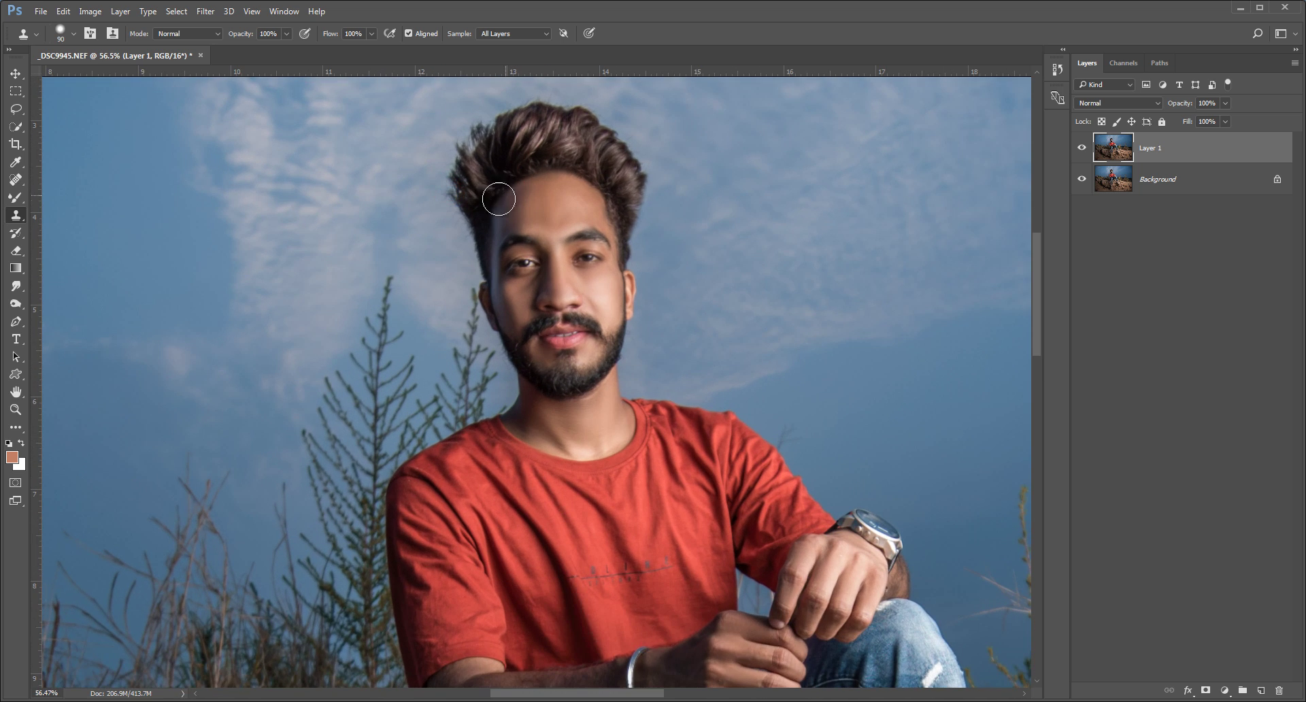
left_click_drag(484, 224, 473, 268)
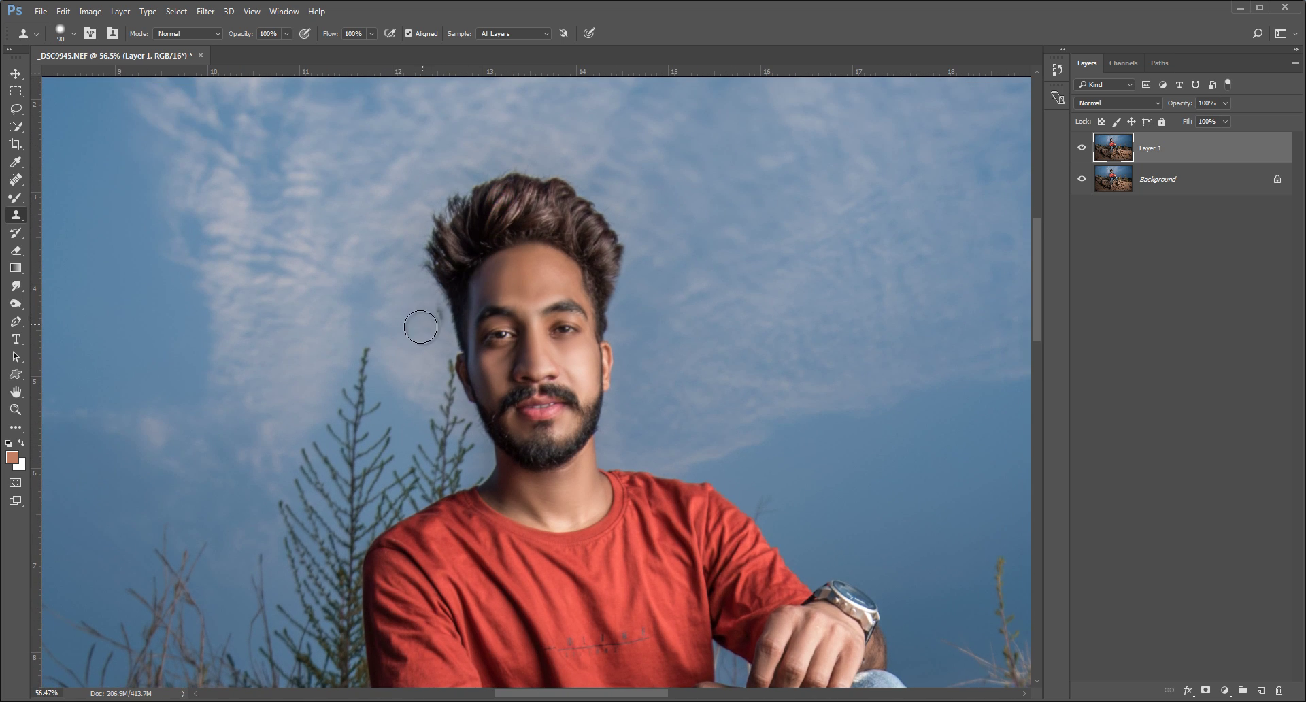
key("super")
key("super")
left_click(432, 319, "alt")
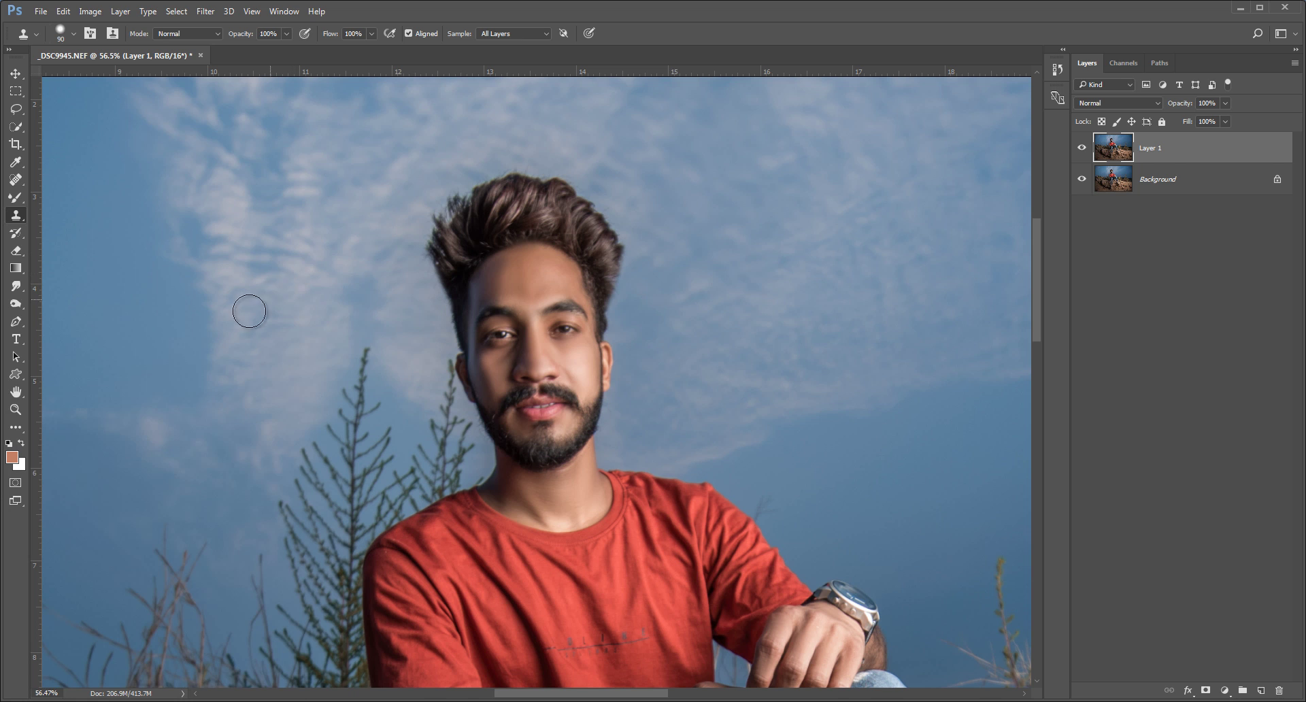
key("ctrl+0")
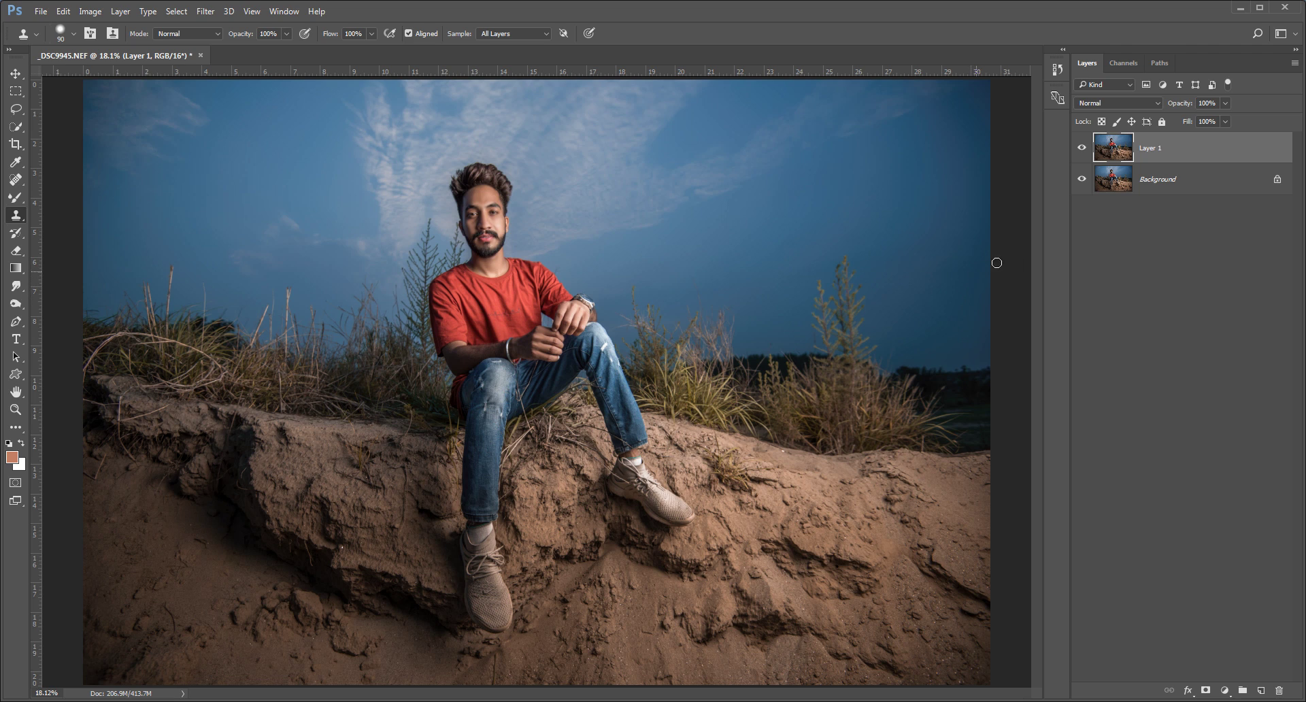
- Duplicate the Background layer and move the copy above Layer 1
left_click(1082, 148)
left_click(1154, 181)
key("ctrl+j")
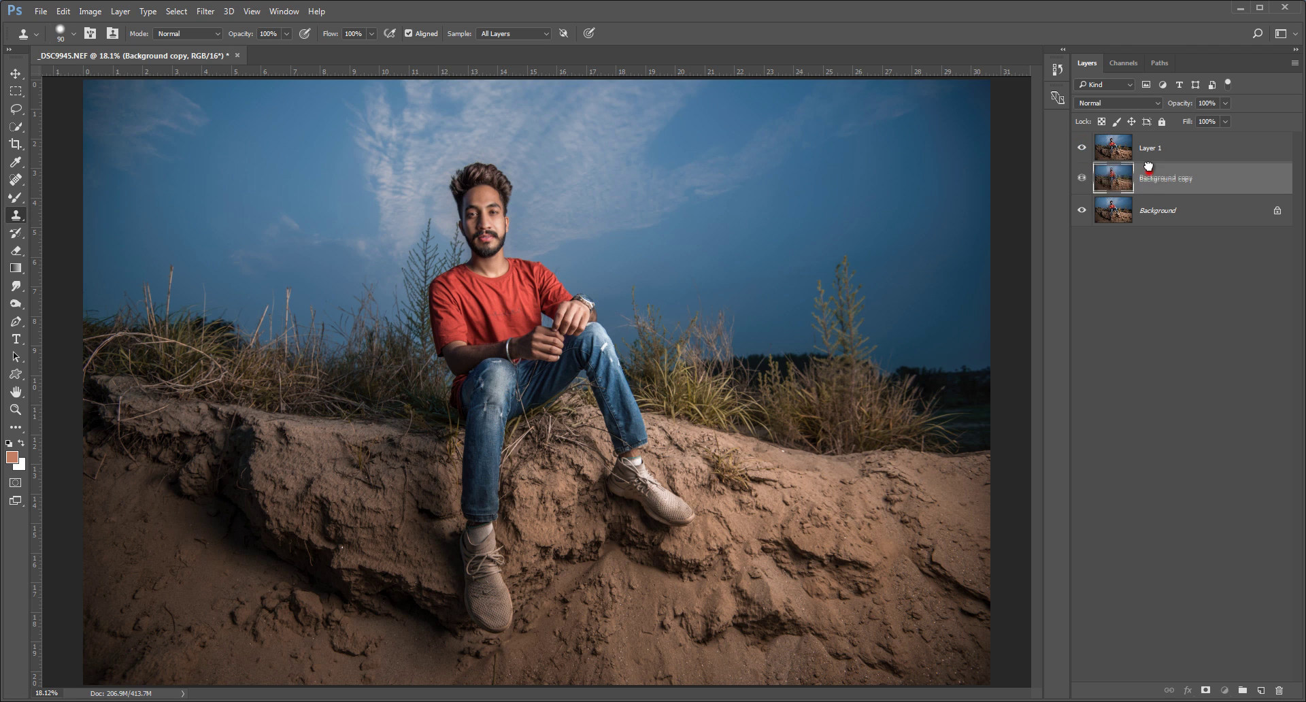
left_click_drag(1149, 172, 1149, 146)
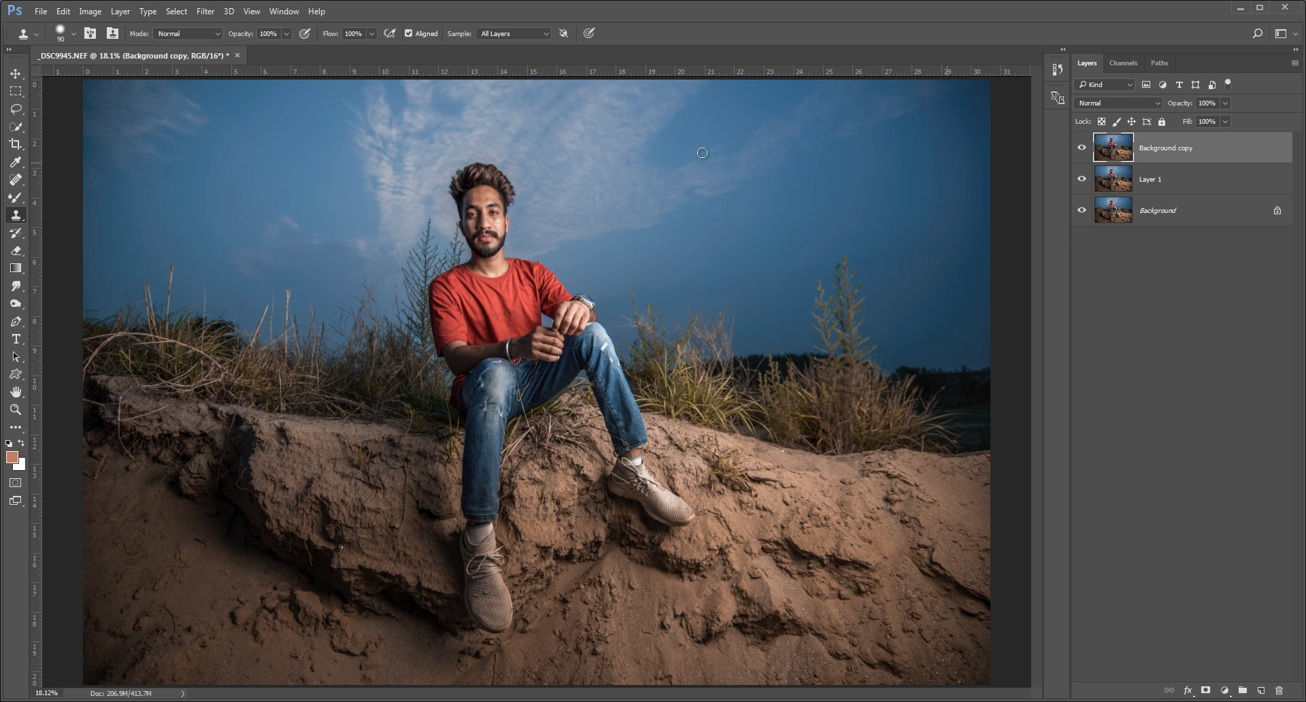
- Apply High Pass at radius 2.0, blend the copy in Linear Light, and toggle it to compare
left_click(206, 12)
left_click(341, 343)
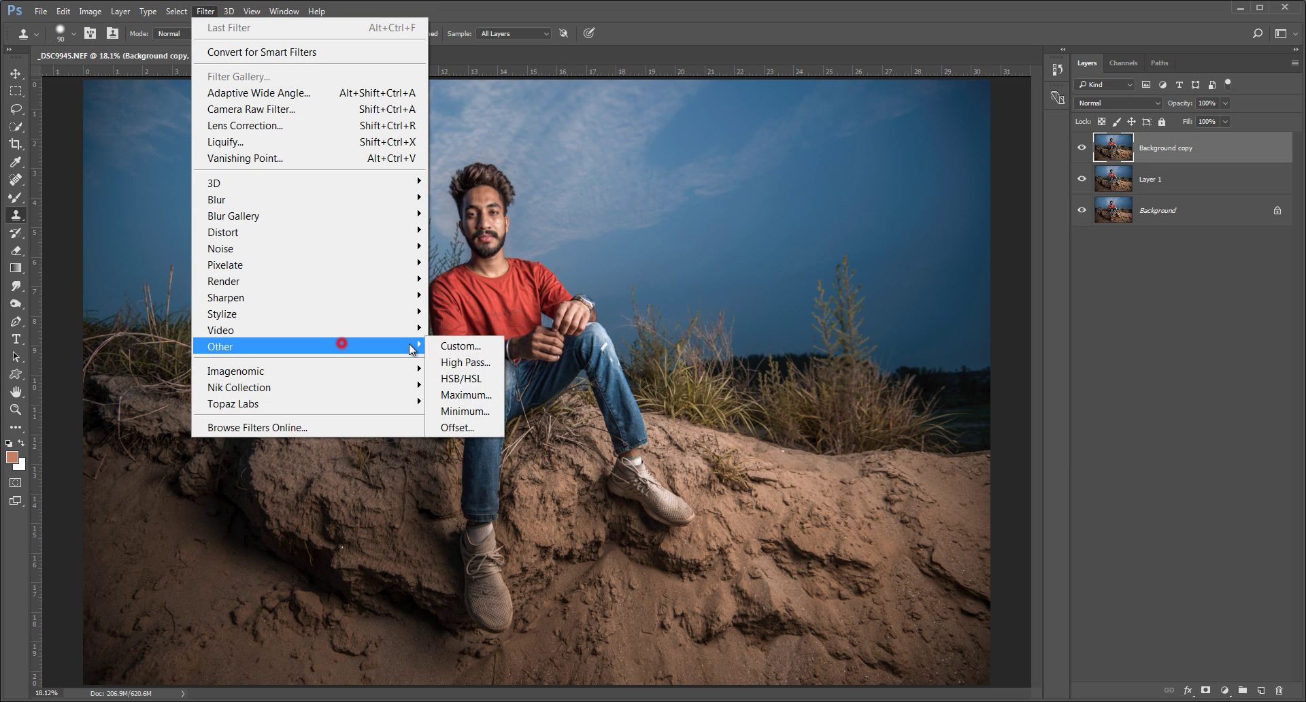
left_click(479, 362)
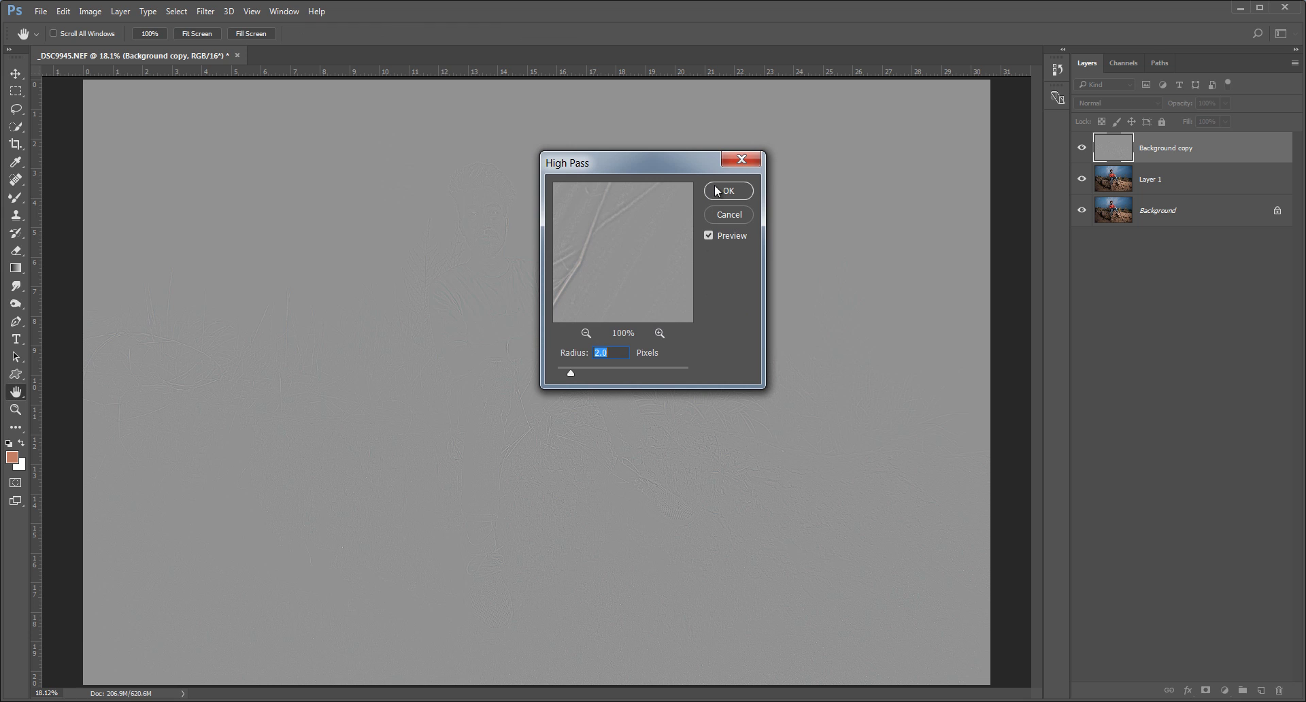
left_click(716, 191)
key("s")
left_click(1097, 104)
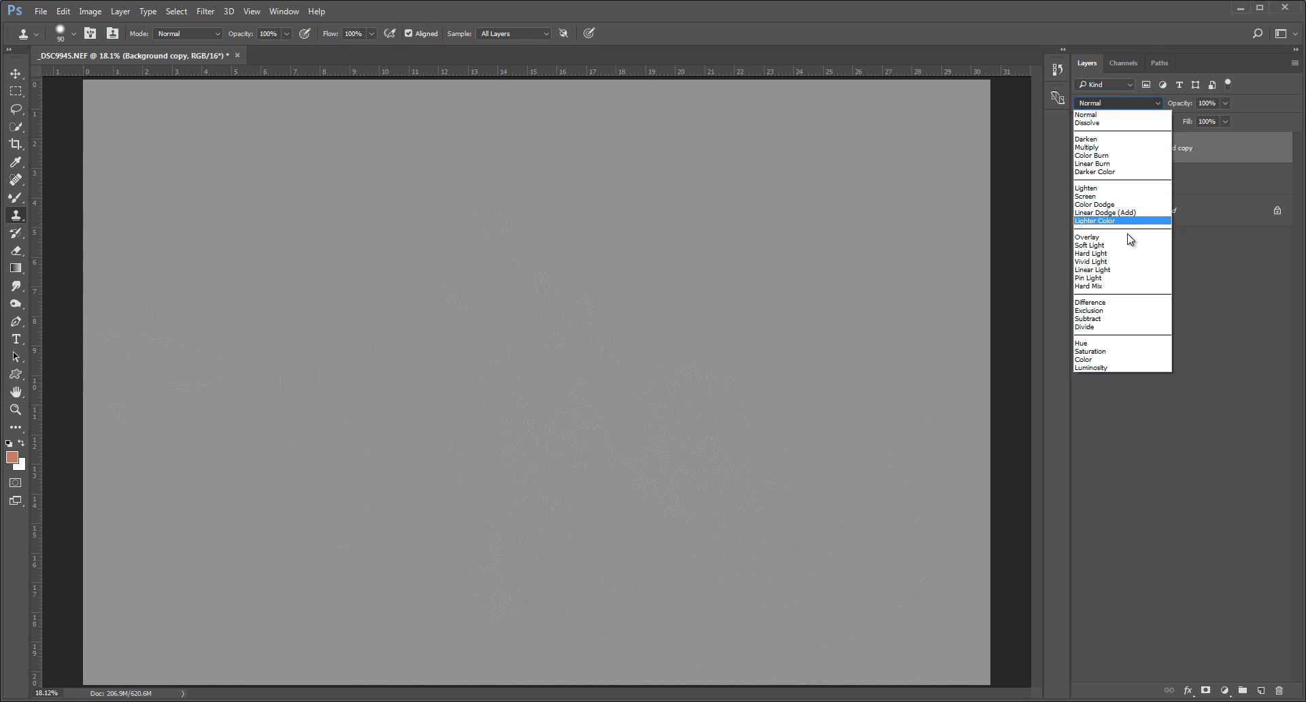
left_click(1114, 270)
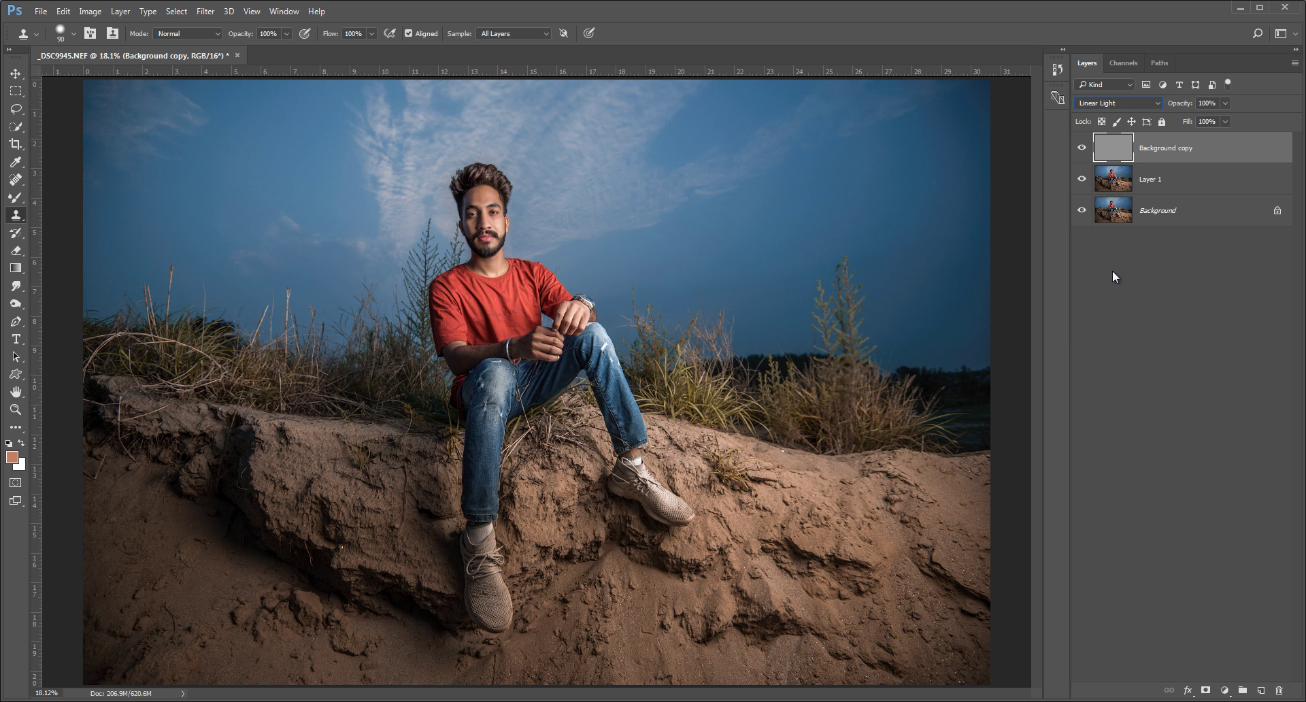
left_click(1082, 148)
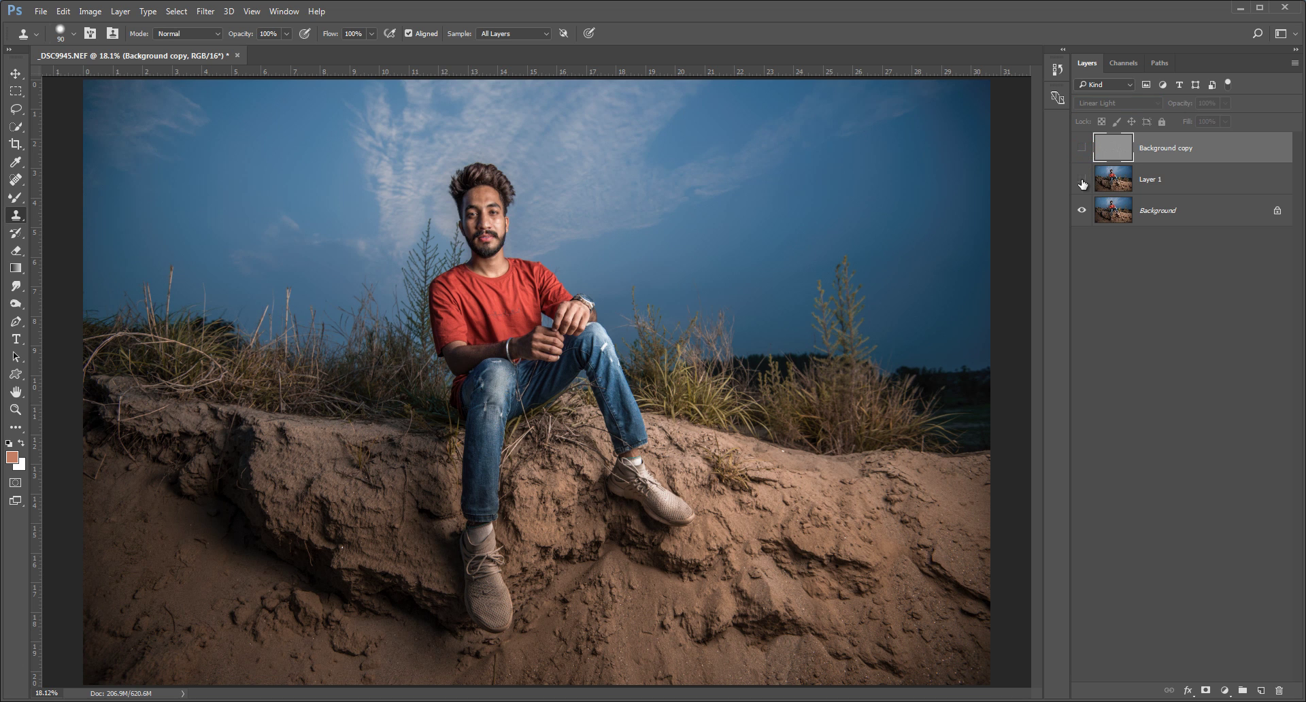
- Turn the sharpening layer back on and save the file as _DSC9945-Edit.tif
left_click(1082, 151)
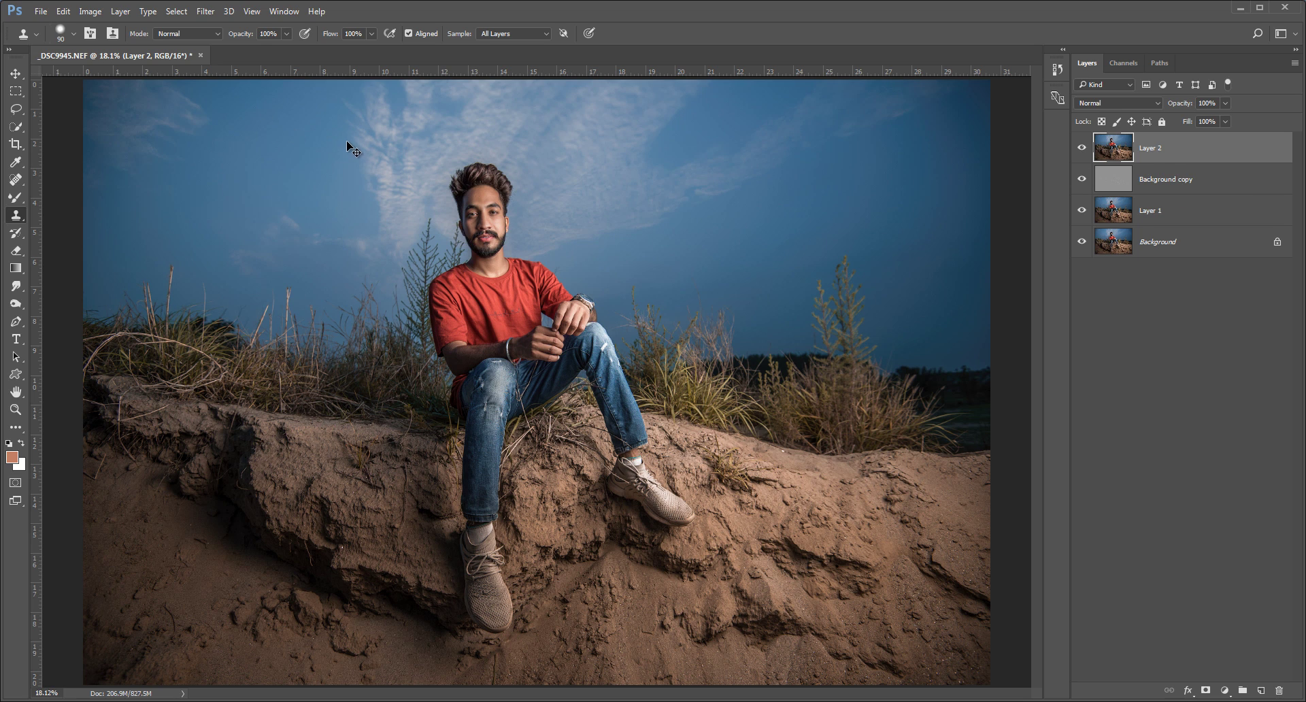
key("ctrl+s")
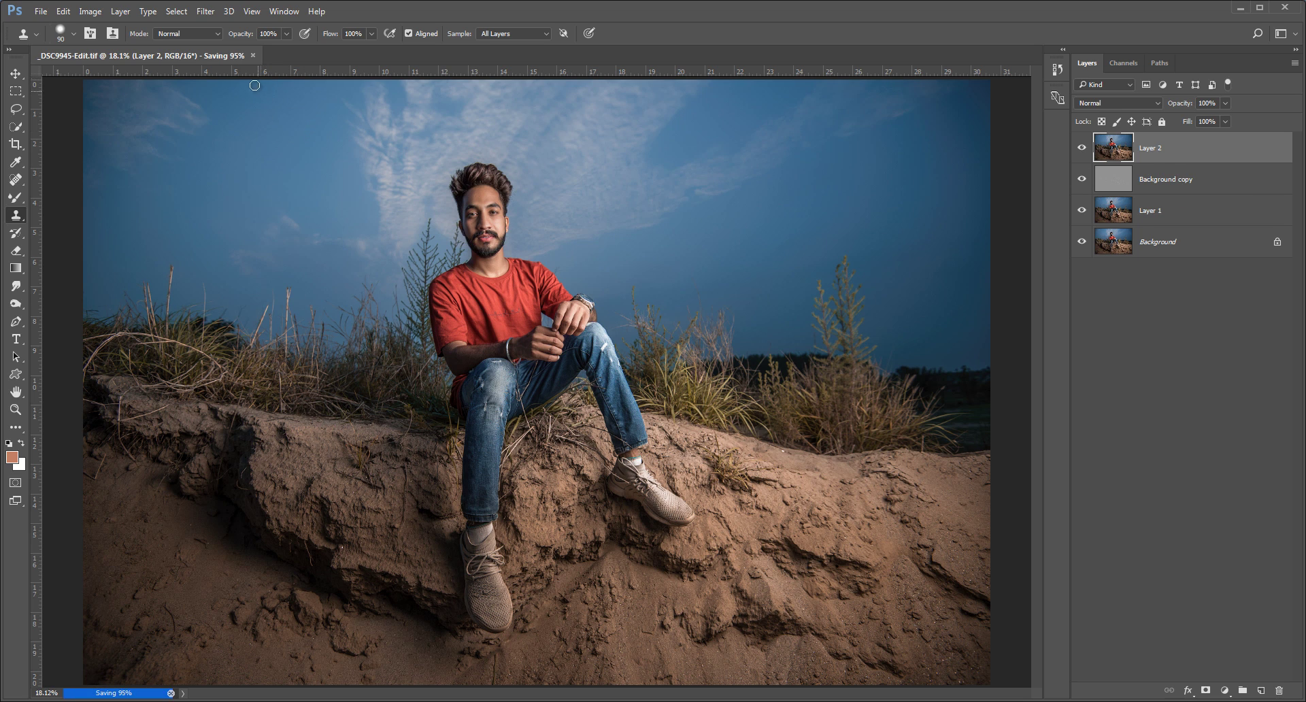
left_click(205, 12)
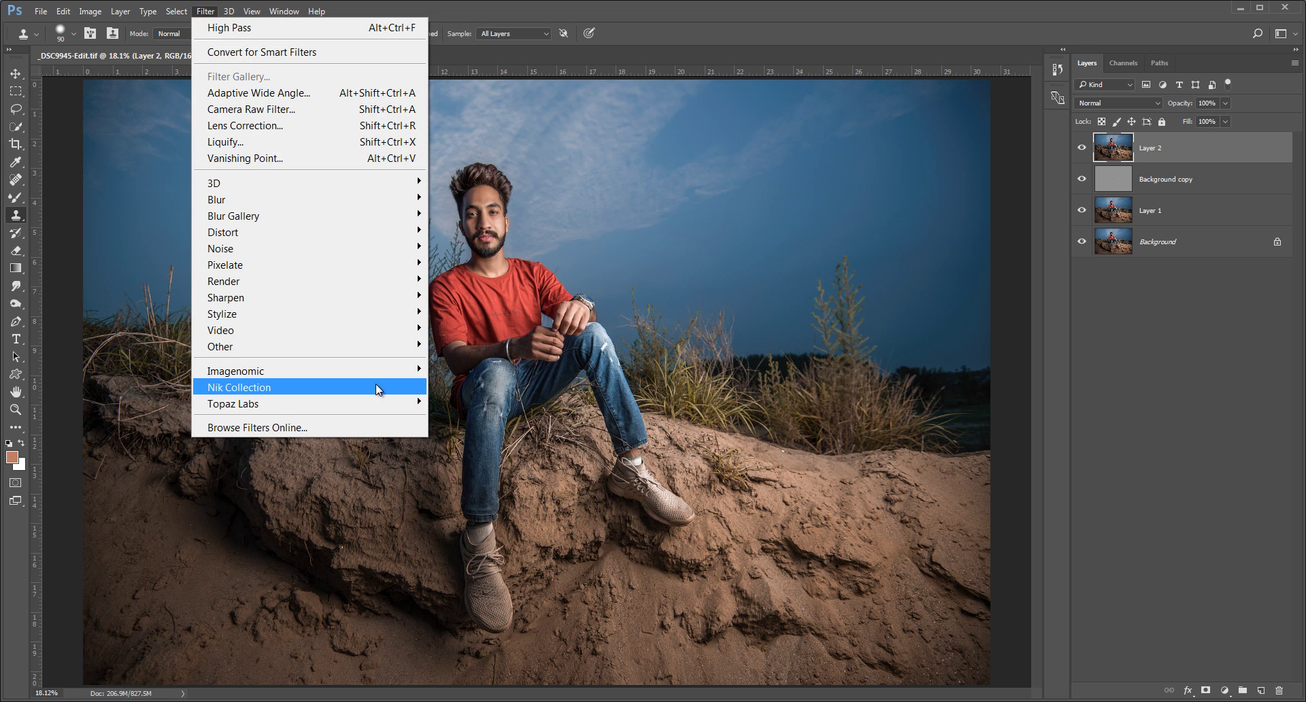
- Apply Color Efex Pro 4 Cross Processing at 1% strength and return it to Photoshop
mouse_move(306, 387)
left_click(474, 401)
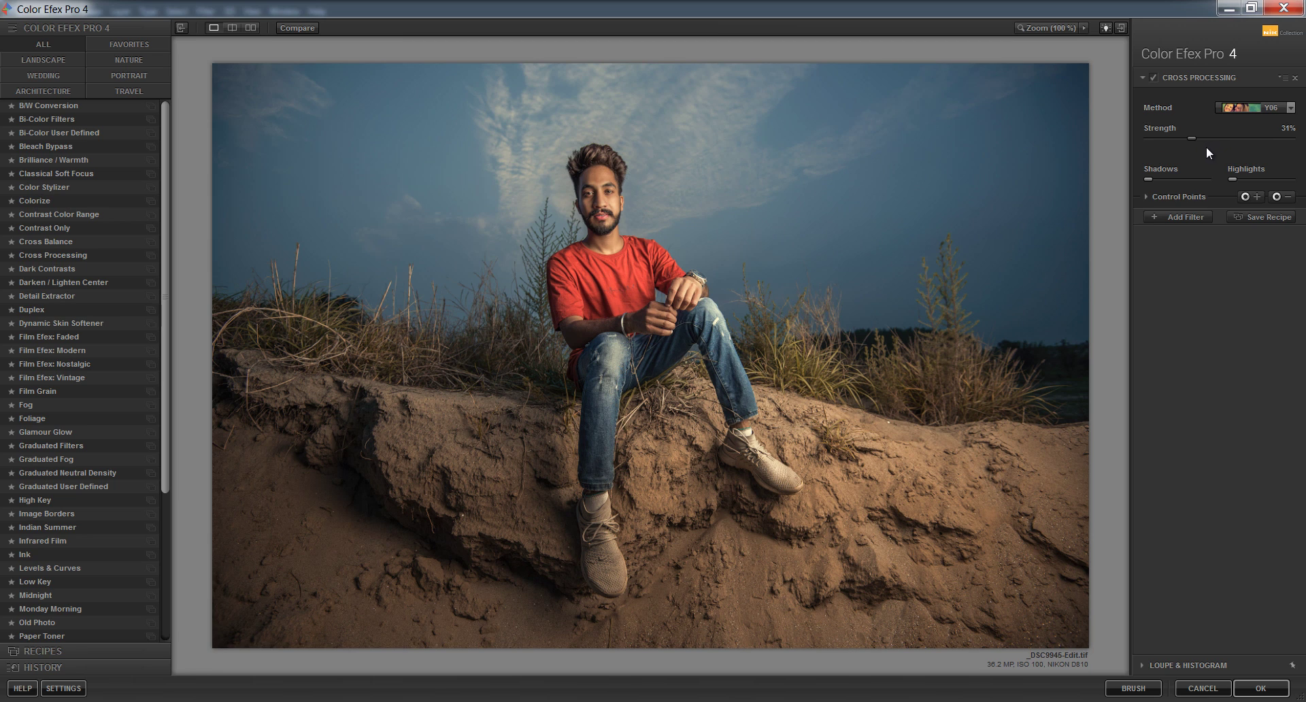
left_click_drag(1190, 138, 1152, 139)
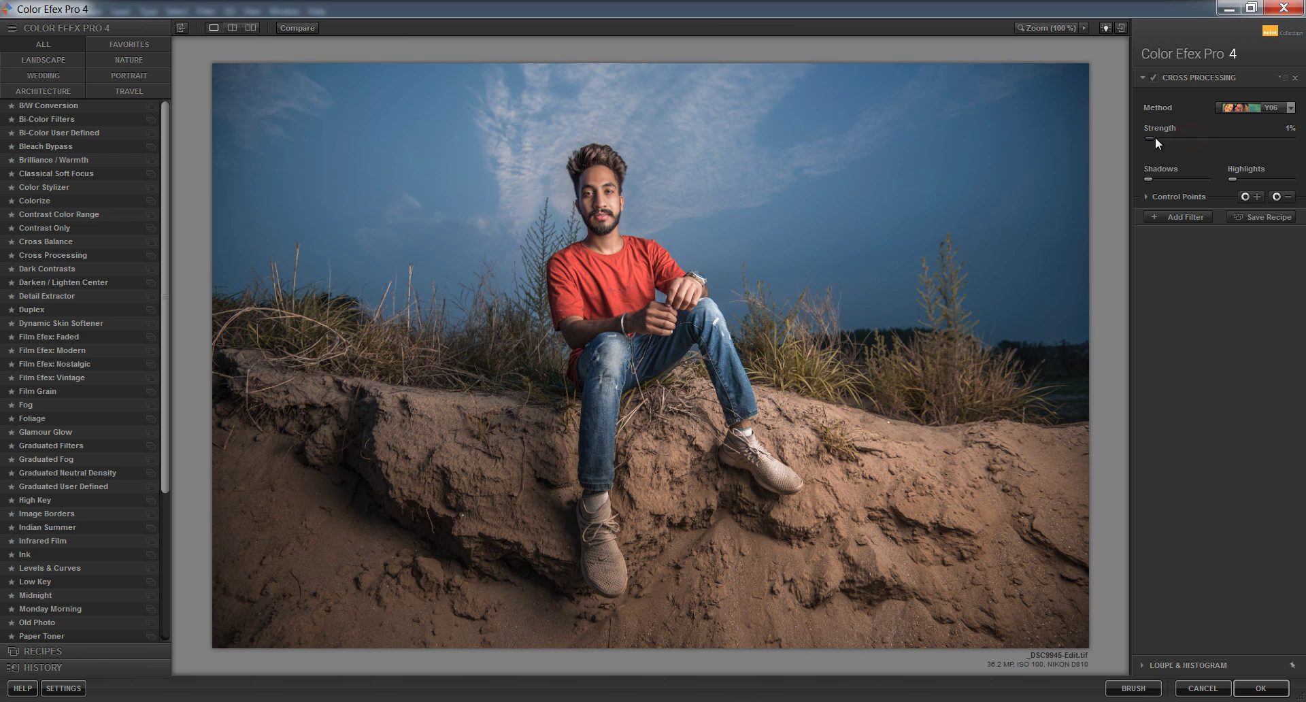
left_click(1178, 215)
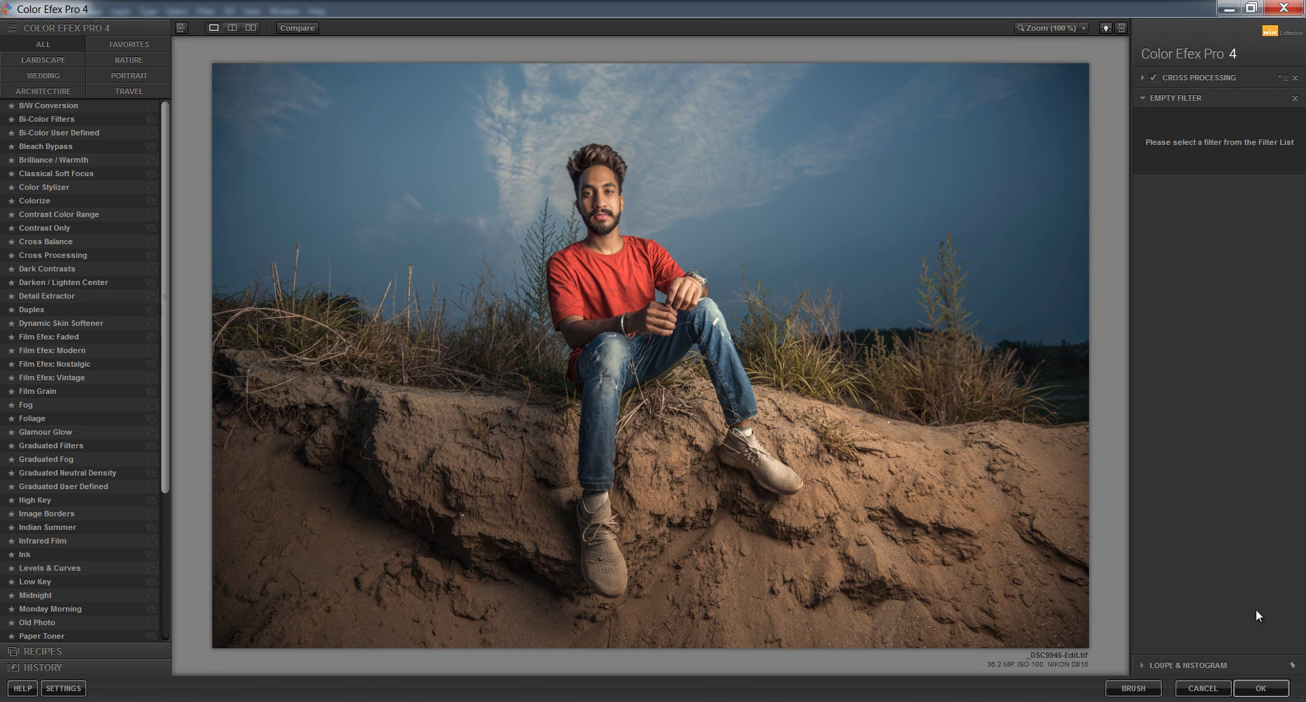
left_click(1260, 688)
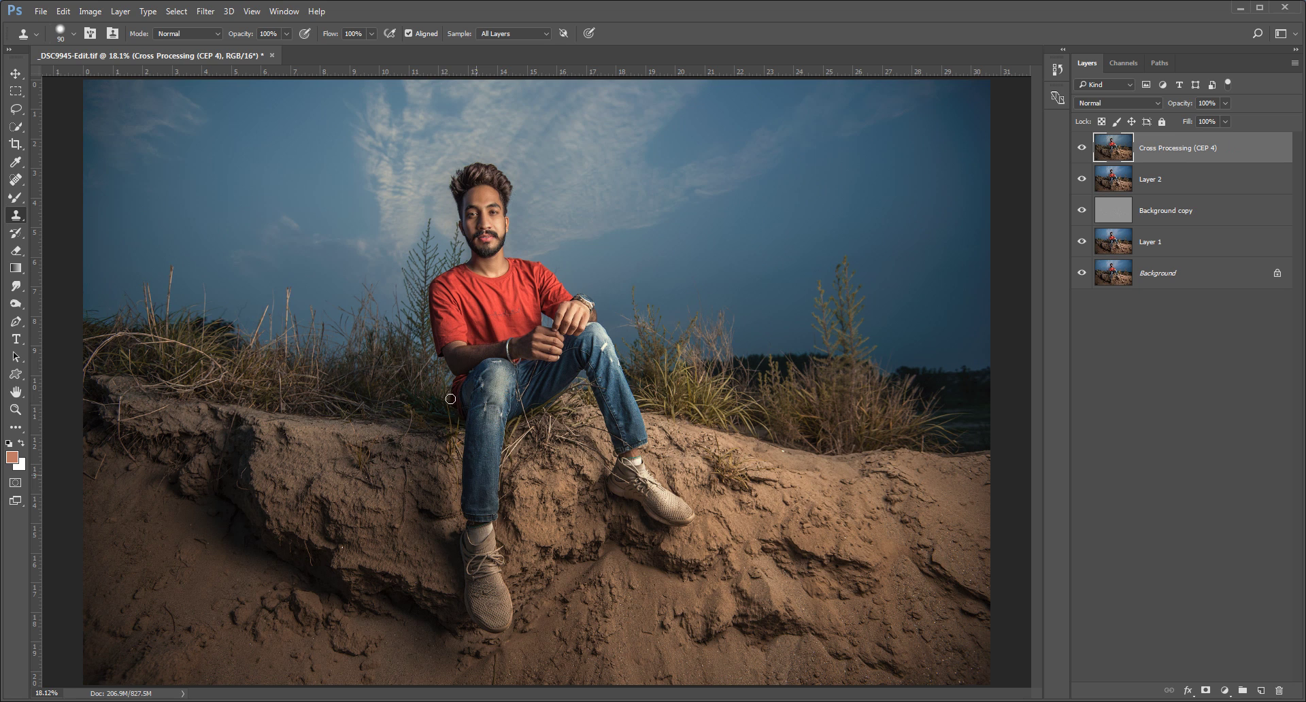
- Close _DSC9945-Edit.tif, saving its changes, to return to Lightroom
left_click(270, 56)
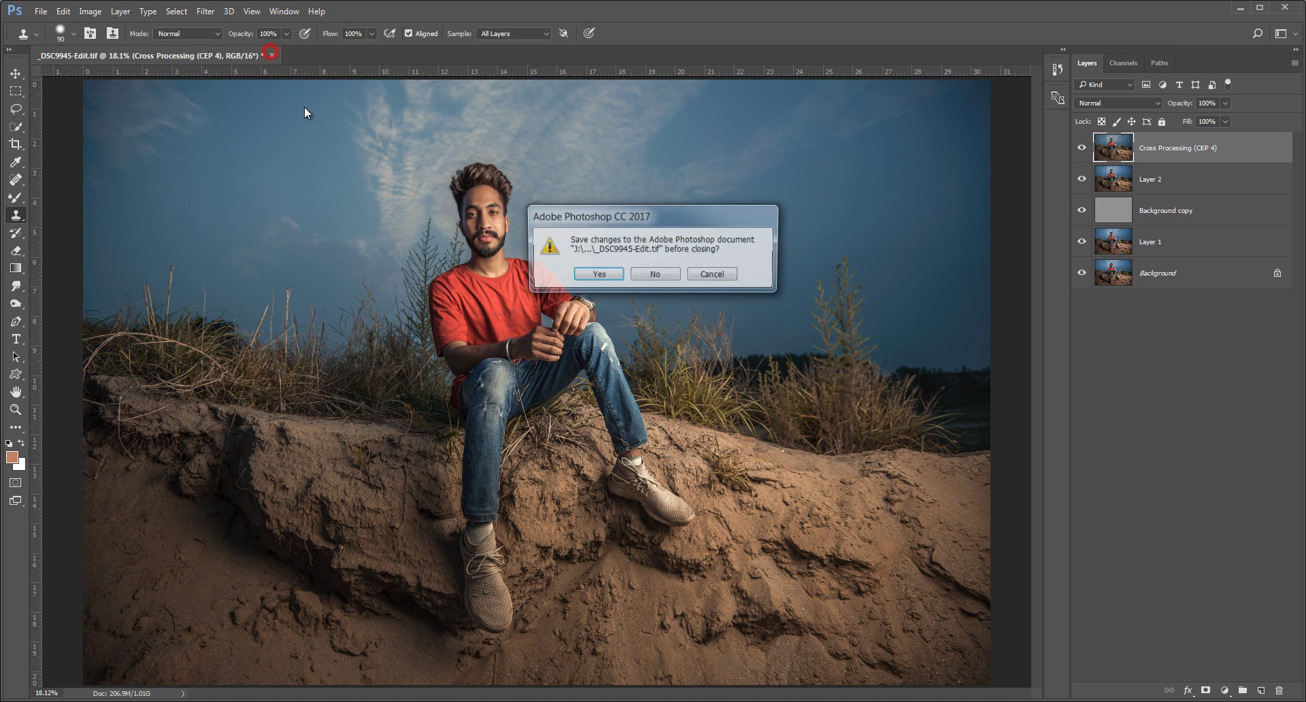
left_click(604, 276)
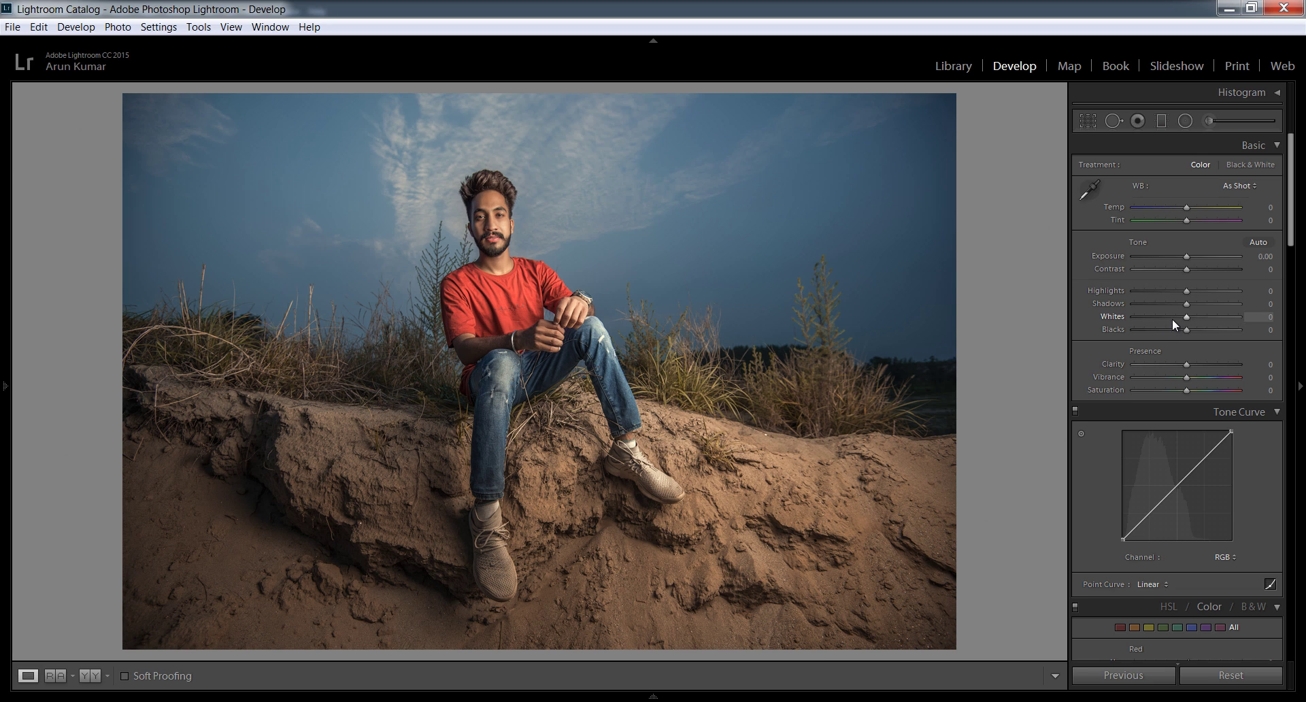
- Set HSL Red Hue to -14, leaving Red Saturation reset at 0
left_click_drag(1285, 209, 1290, 302)
left_click_drag(1188, 312, 1107, 313)
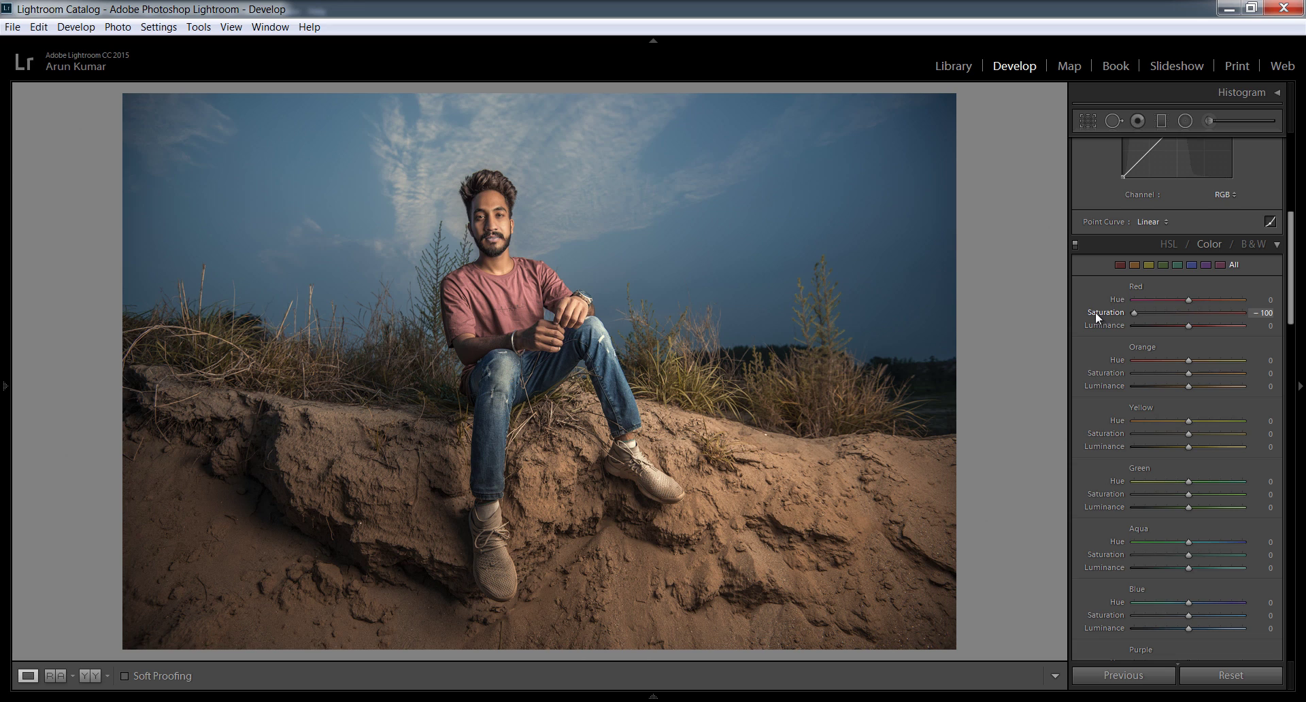
double_click(1096, 312)
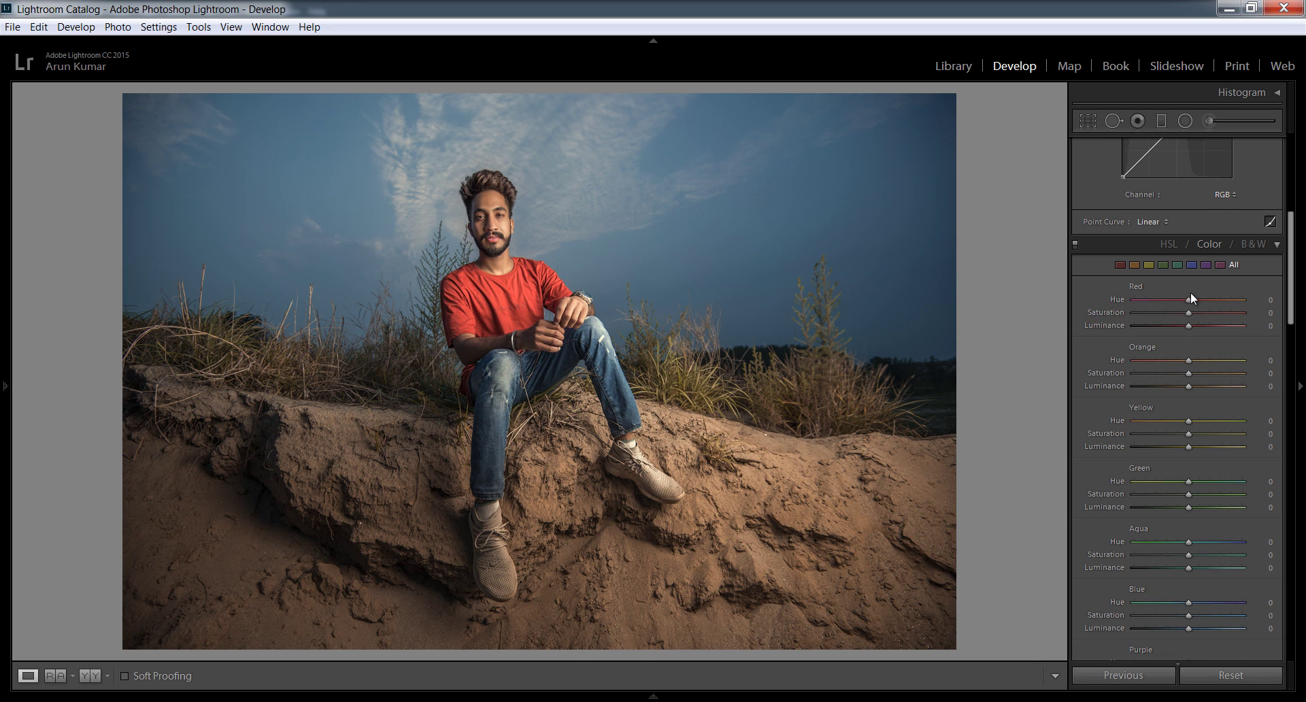
mouse_move(1189, 299)
left_mouse_down()
mouse_move(1222, 299)
mouse_move(1154, 299)
mouse_move(1176, 304)
left_mouse_up()
- Set up an Adjustment Brush with Clarity +48 and a near-white color tint
left_click_drag(1291, 260, 1291, 180)
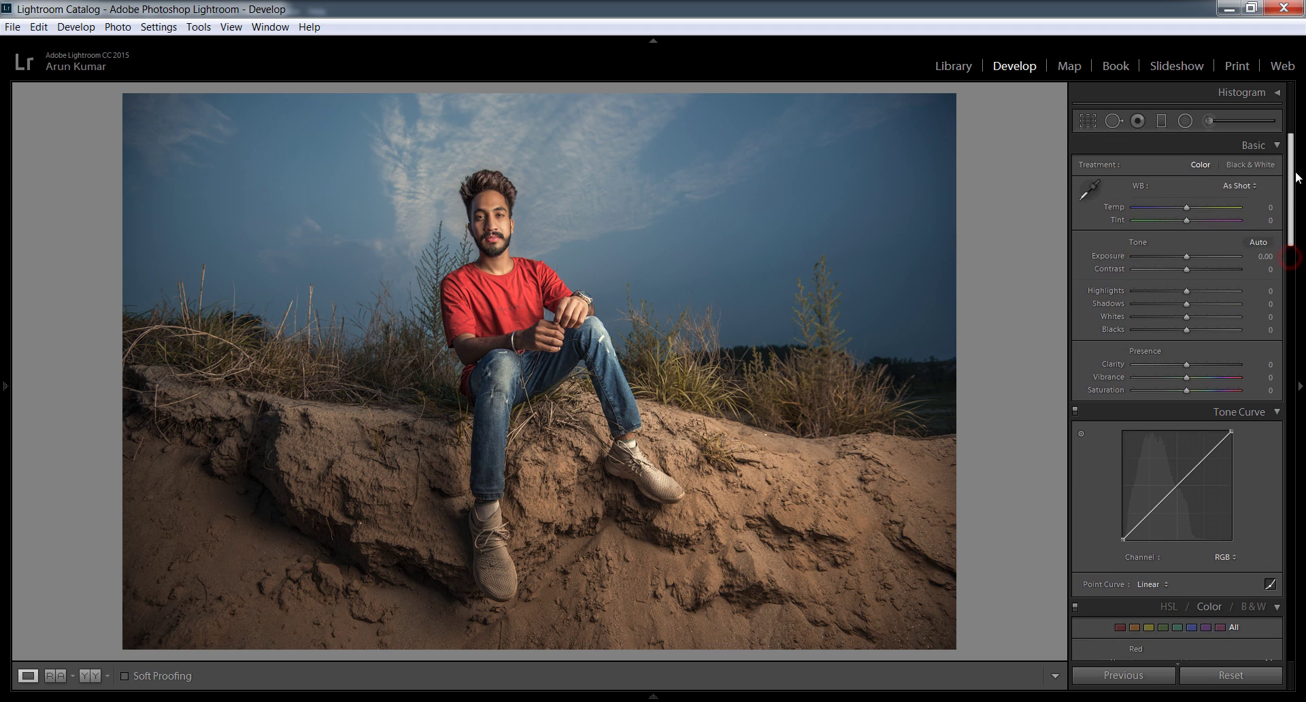
left_click(1207, 121)
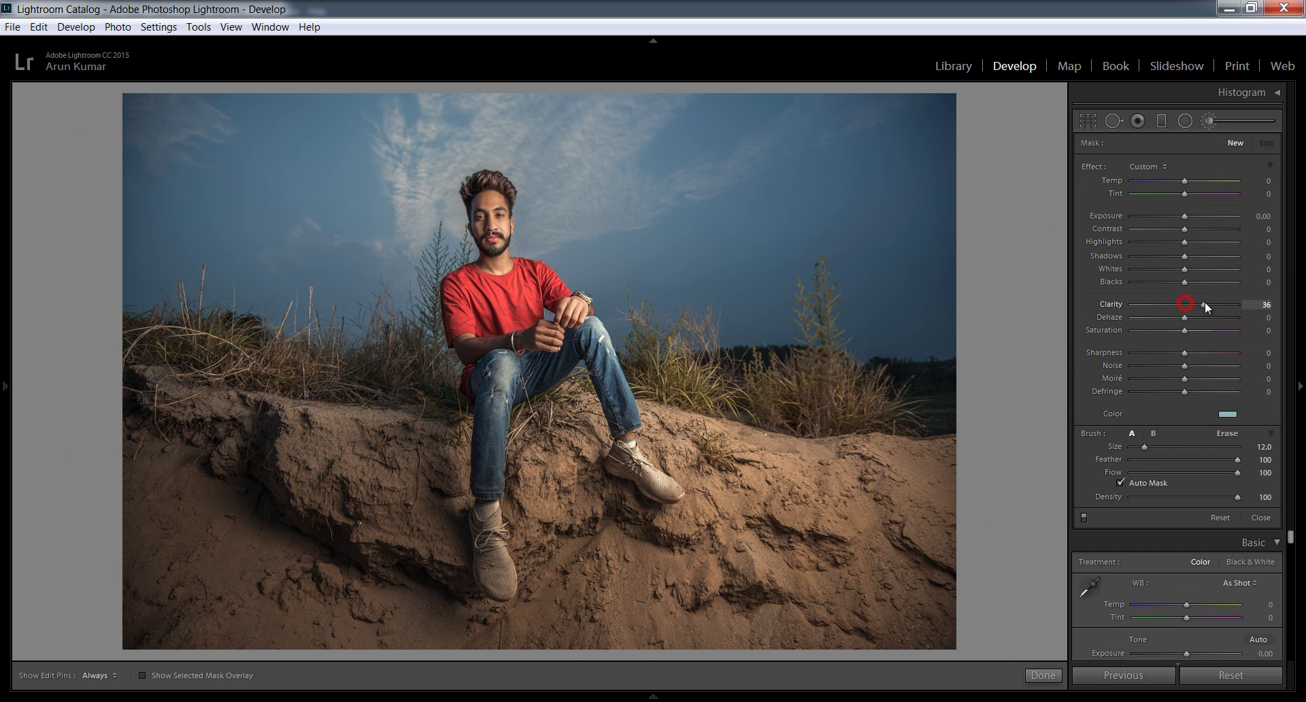
left_click_drag(1205, 307, 1210, 307)
left_click_drag(607, 141, 588, 207)
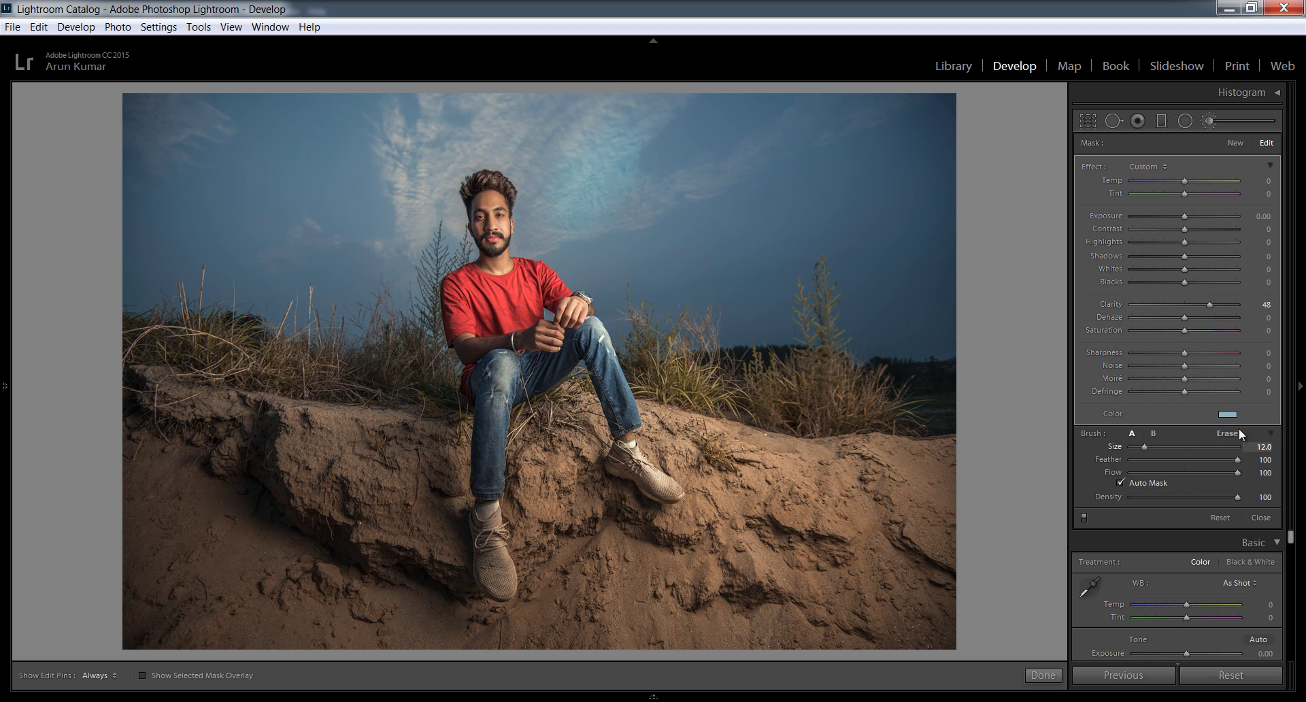
left_click(1226, 414)
mouse_move(1110, 492)
left_mouse_down()
mouse_move(1095, 493)
mouse_move(1067, 352)
left_mouse_up()
left_click(1064, 356)
key("h")
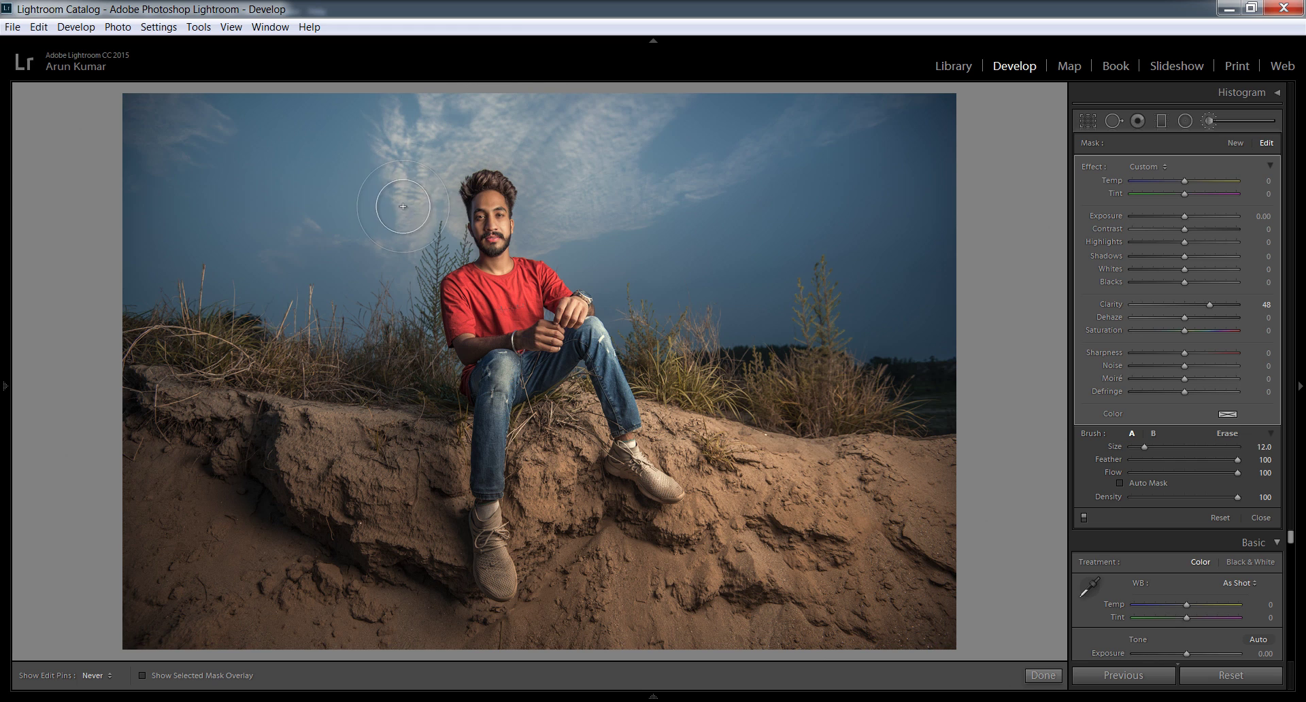
- Paint the clarity adjustment across the sky, including the upper-left corner
left_click_drag(462, 124, 419, 217)
left_click(175, 131)
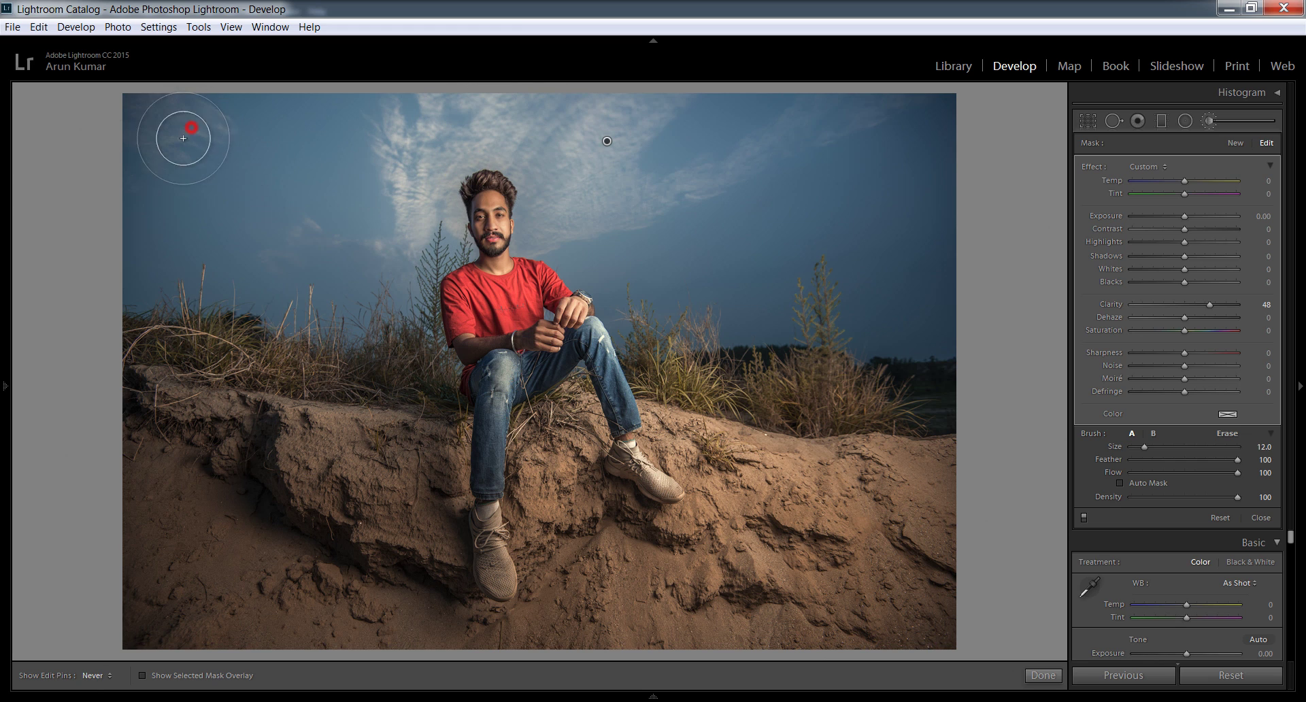
scroll(299, 215, "up", 1)
key("h")
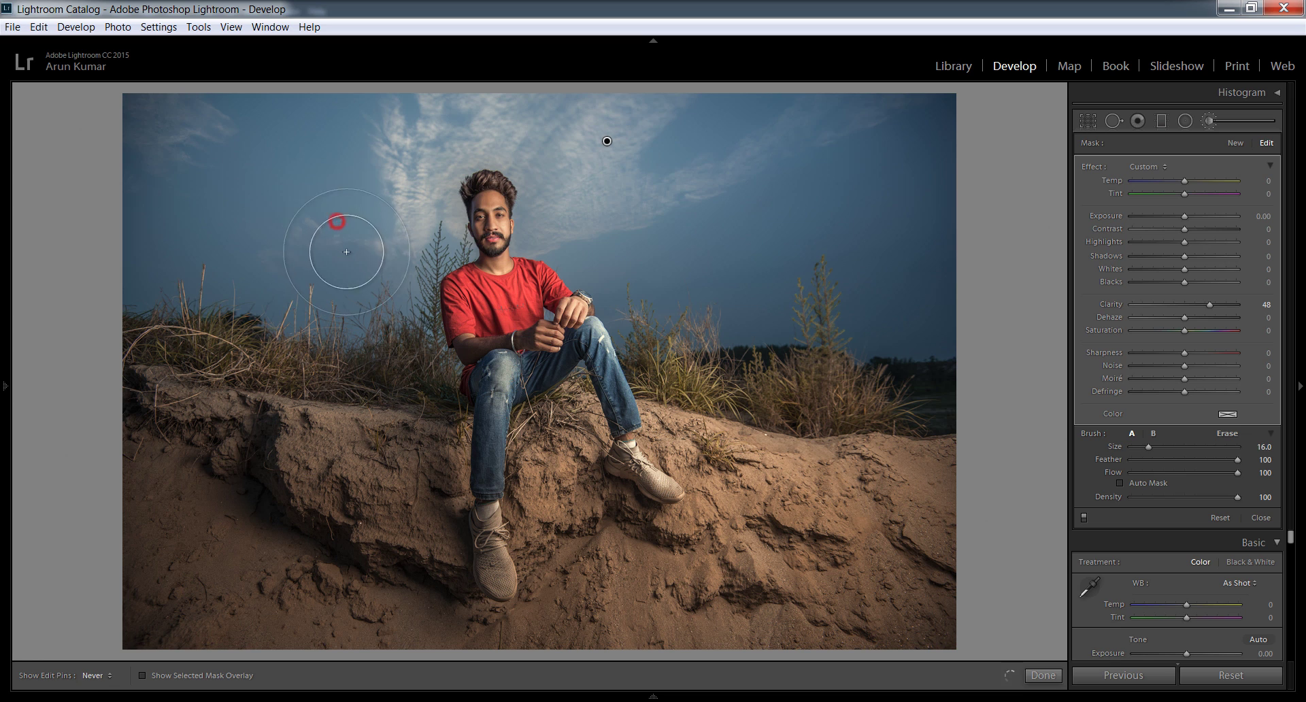
scroll(339, 231, "up", 3)
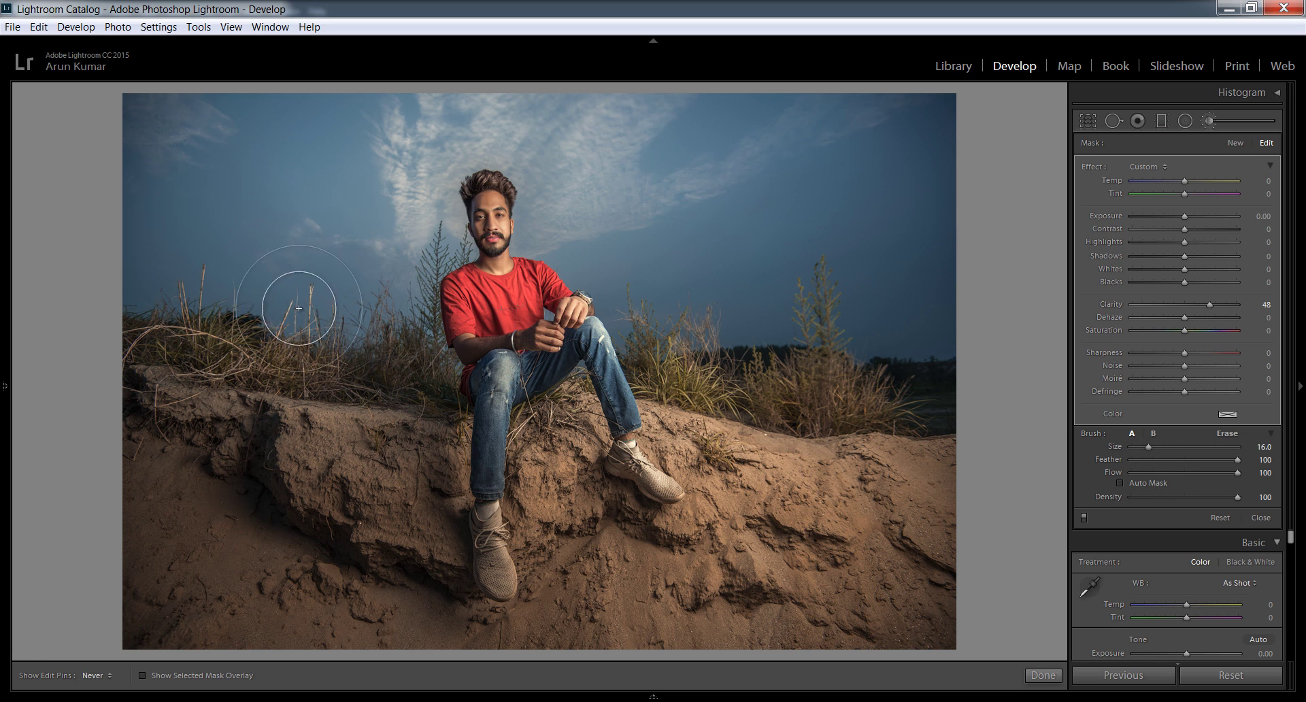
key("h")
key("h")
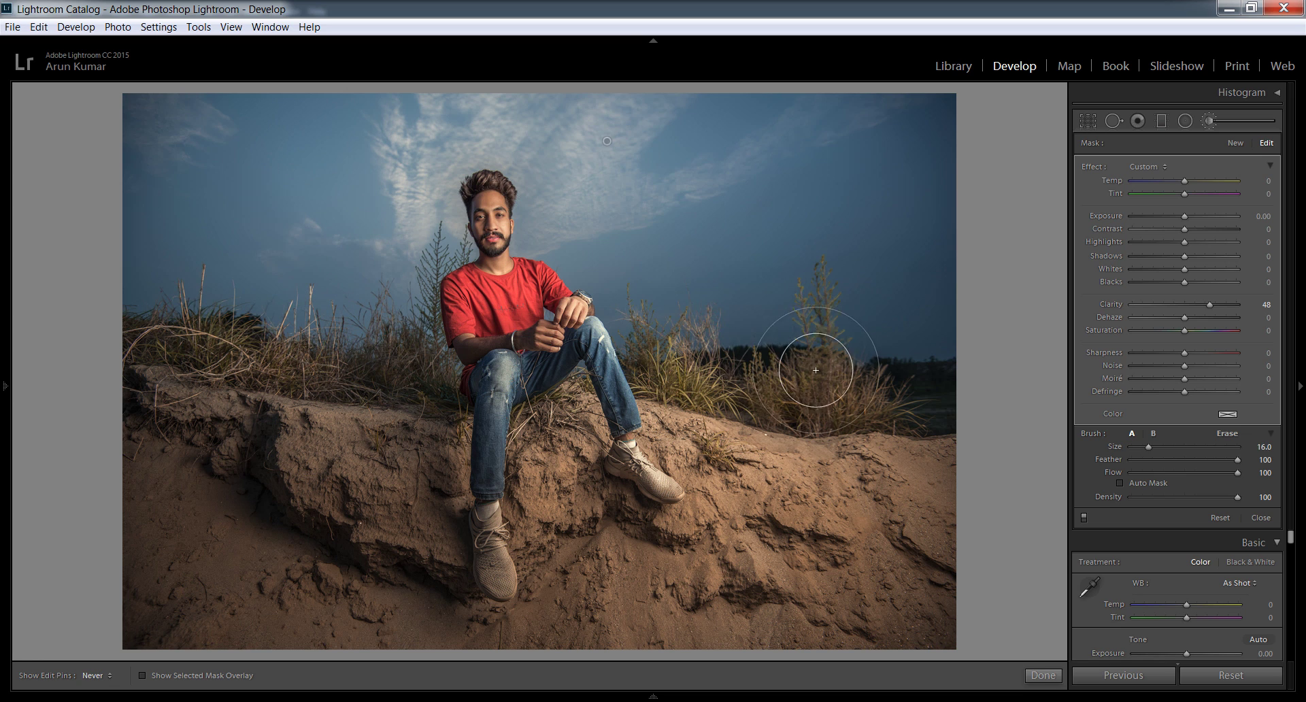
- Enable Auto Mask and refine the brushed area along the man's hair edge
key("h")
scroll(648, 197, "down", 1)
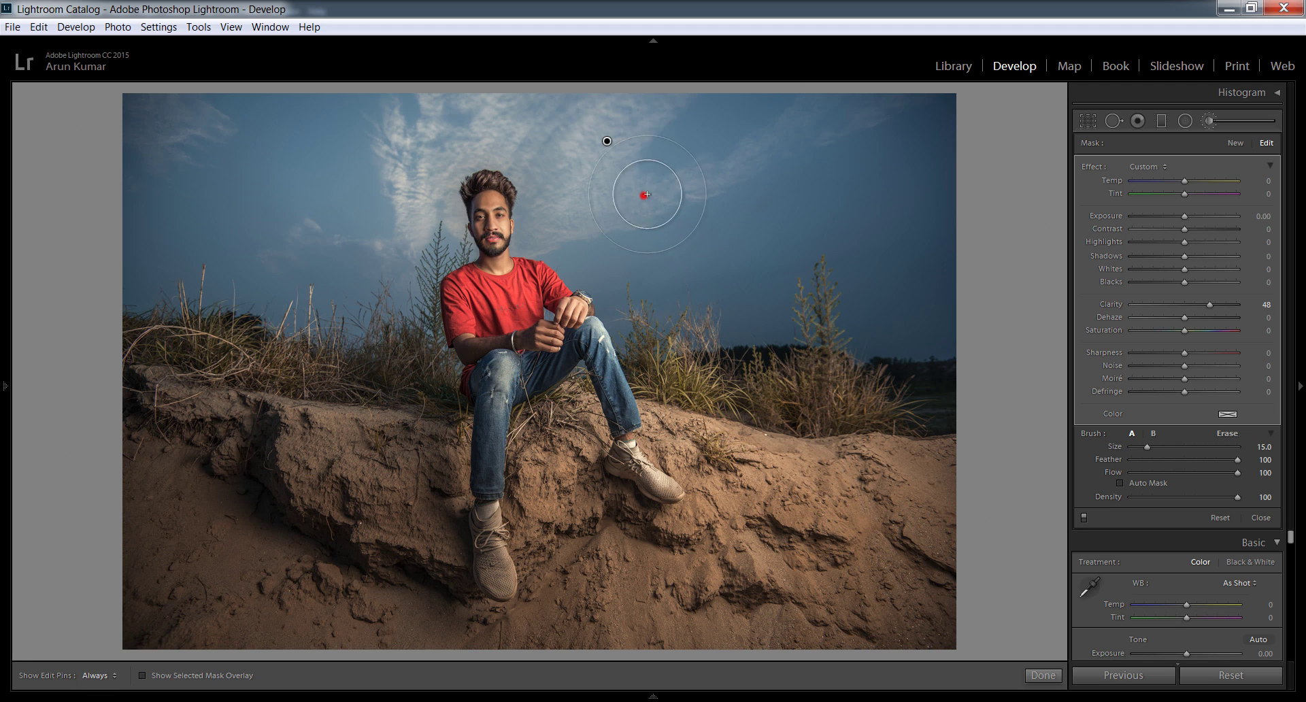
scroll(1025, 443, "down", 5)
left_click(1119, 483)
key("h")
left_click(499, 160)
scroll(529, 177, "down", 5)
left_click_drag(528, 165, 445, 211)
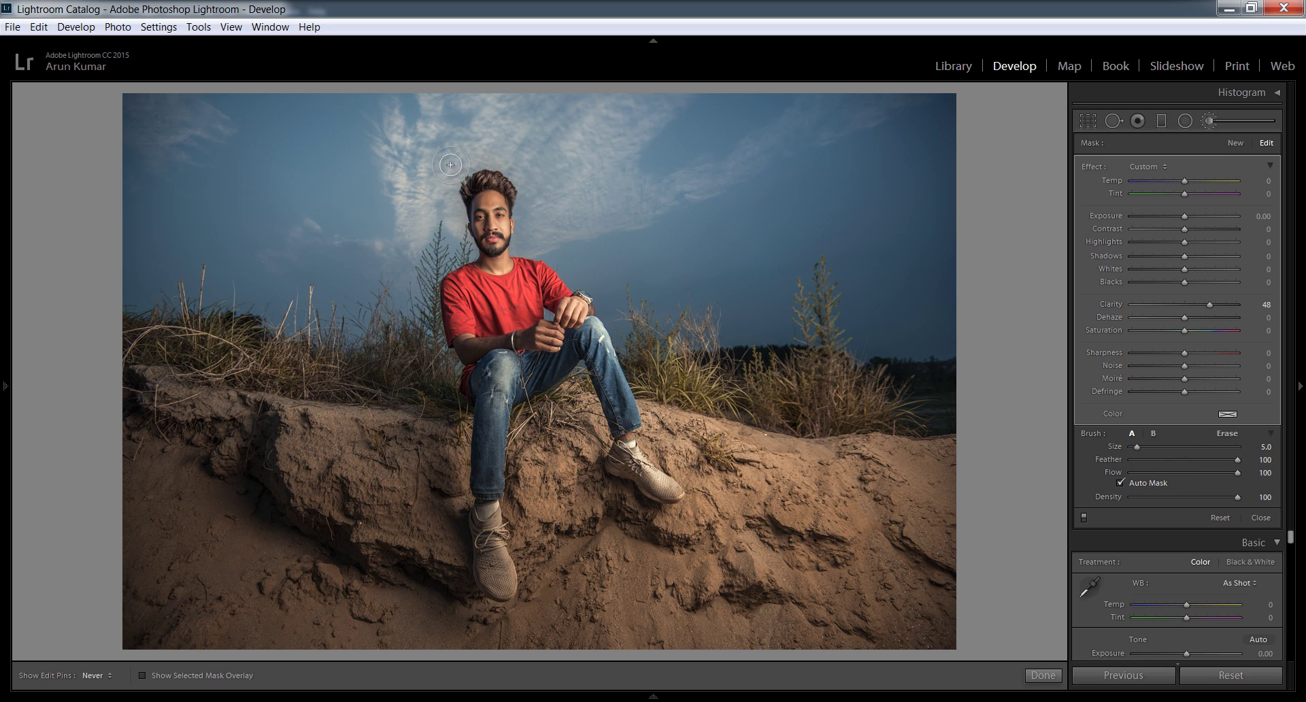
left_click_drag(445, 210, 516, 129)
- Finish the brush edit and leave overall Saturation at 0
key("h")
left_click(1043, 676)
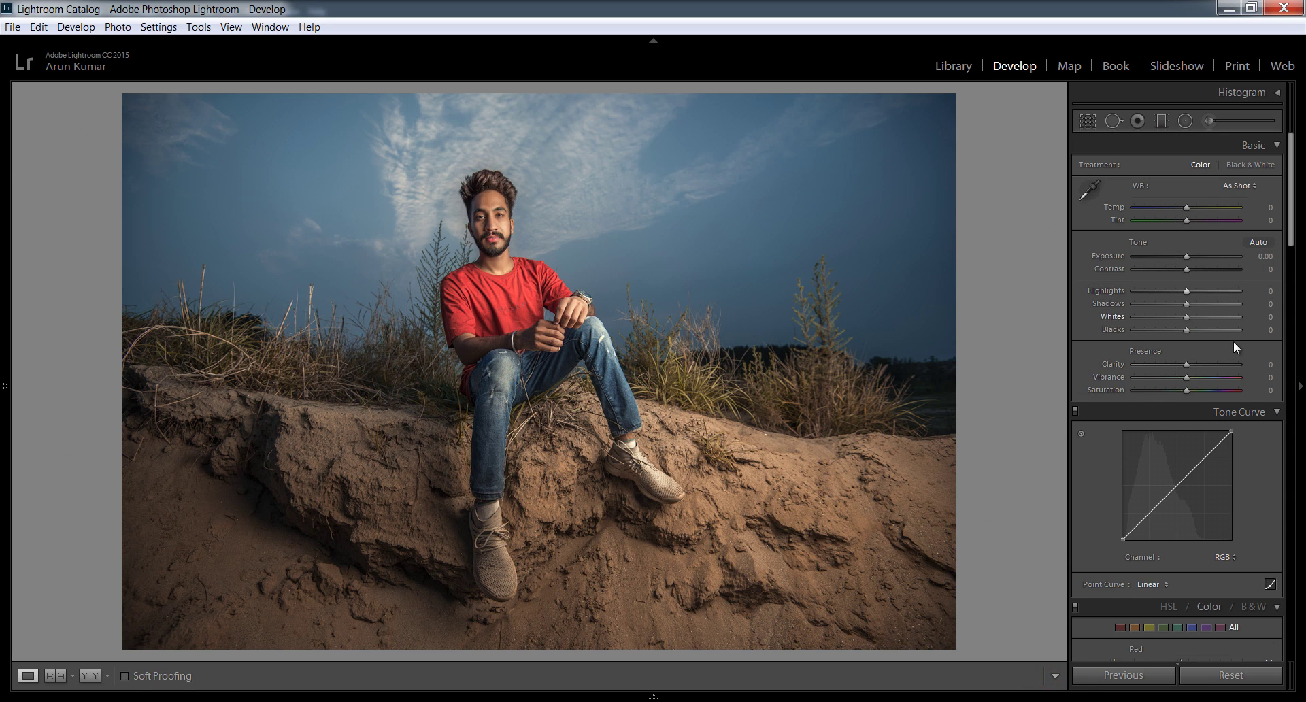
mouse_move(1186, 390)
left_mouse_down()
mouse_move(1179, 398)
mouse_move(1205, 401)
left_mouse_up()
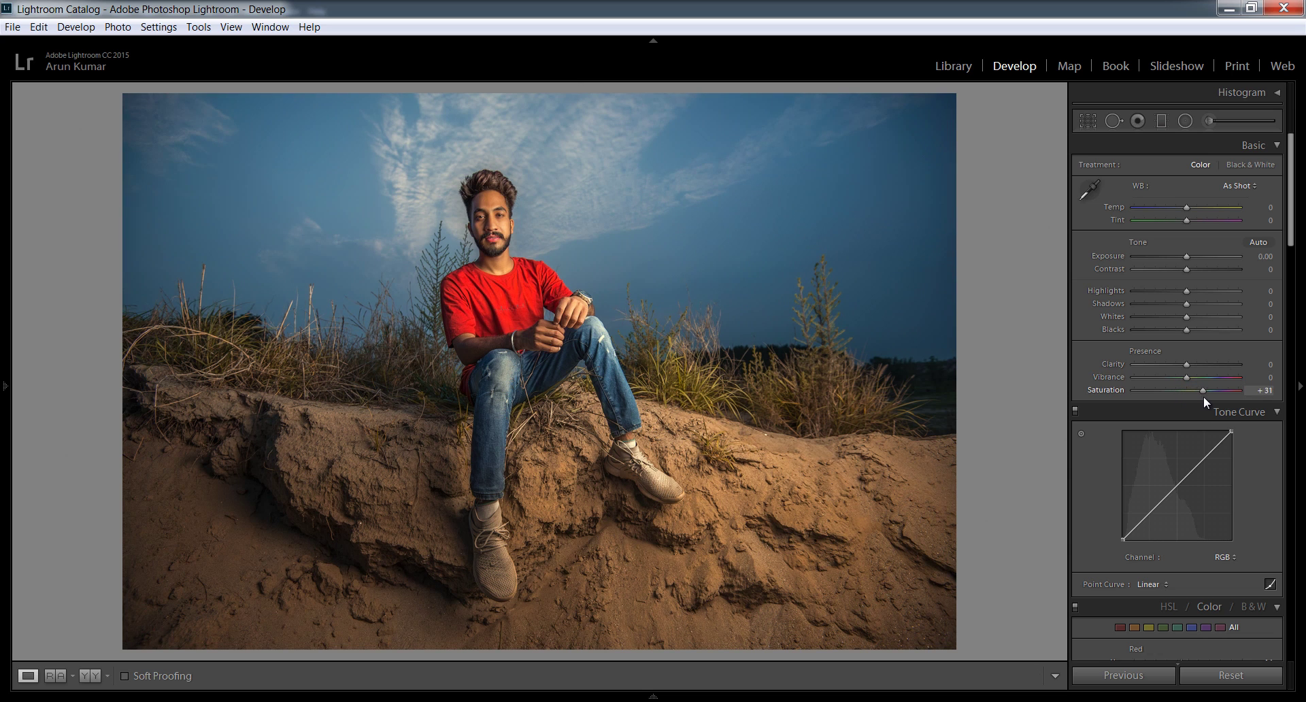
double_click(1112, 389)
- Raise HSL Blue Saturation to +29 and lower Blue Luminance
left_click_drag(1290, 209, 1290, 366)
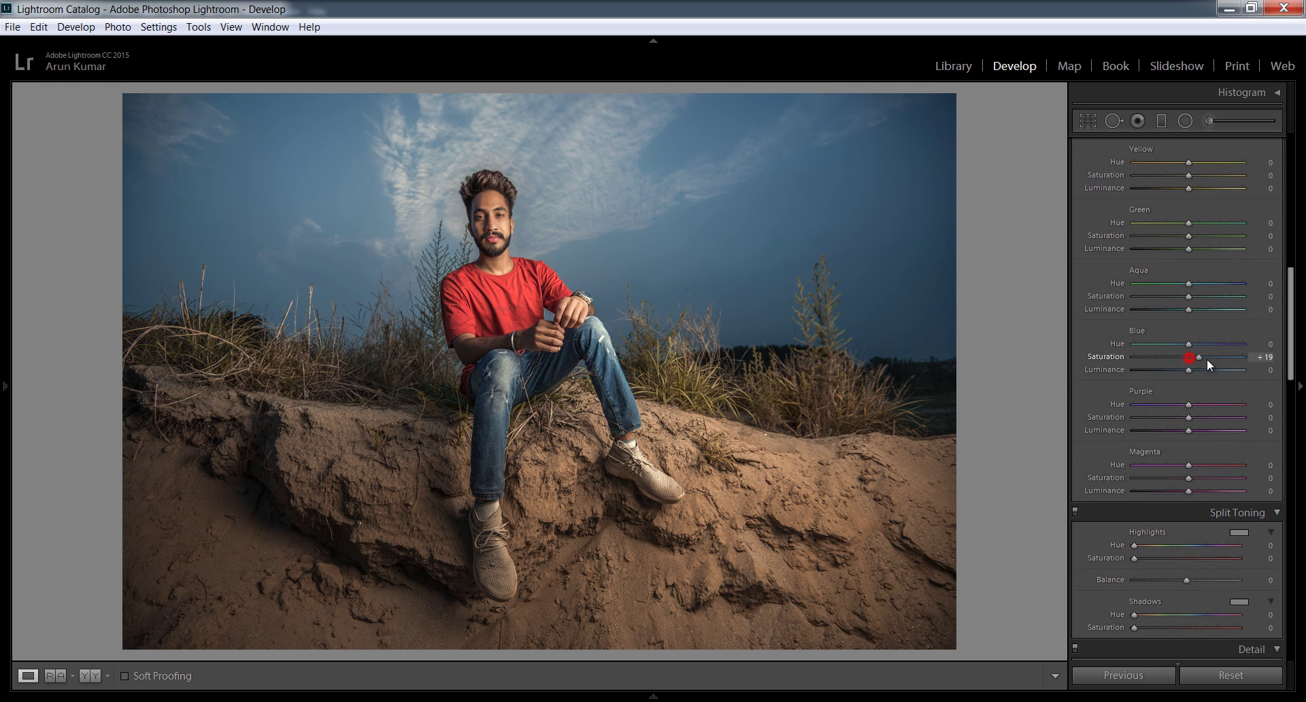
mouse_move(1207, 359)
left_mouse_down()
mouse_move(1220, 363)
mouse_move(1198, 363)
mouse_move(1207, 370)
left_mouse_up()
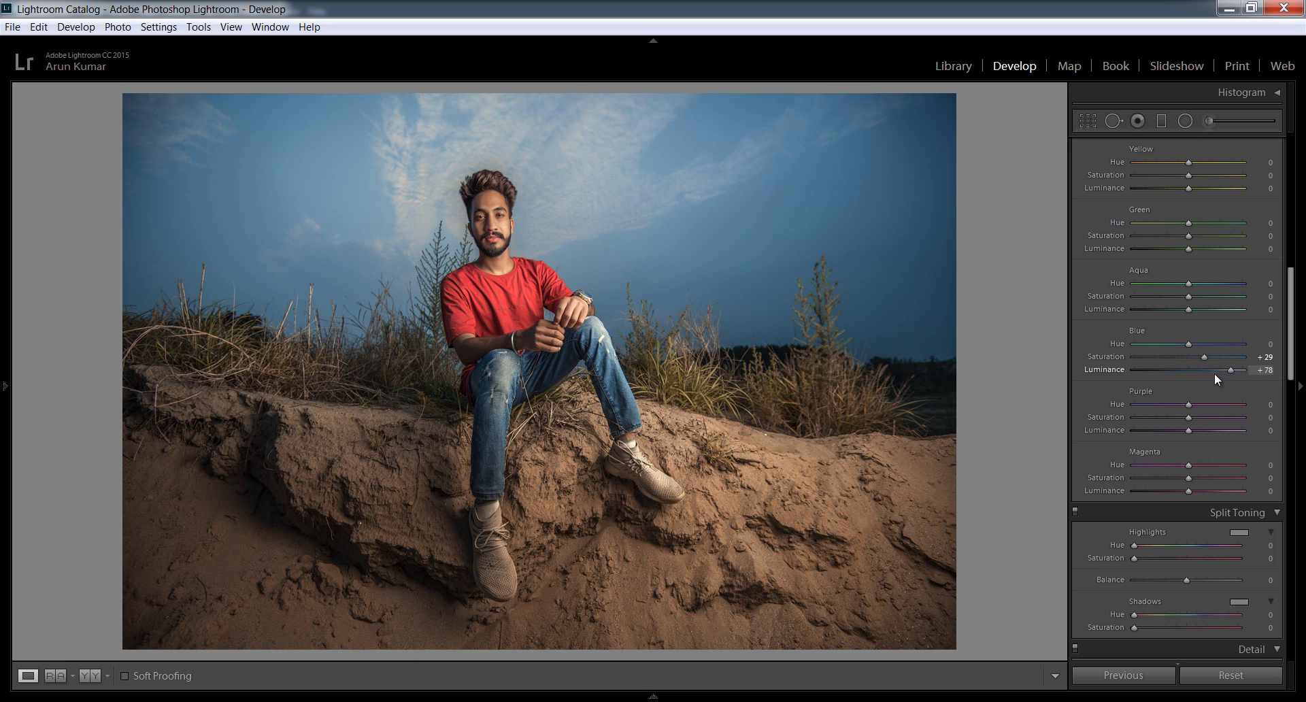
mouse_move(1216, 379)
left_mouse_down()
mouse_move(1160, 372)
mouse_move(1187, 376)
left_mouse_up()
- Try blue and warm highlight split-toning tints, then settle on Hue 37, Saturation 0
left_click_drag(1289, 306, 1290, 219)
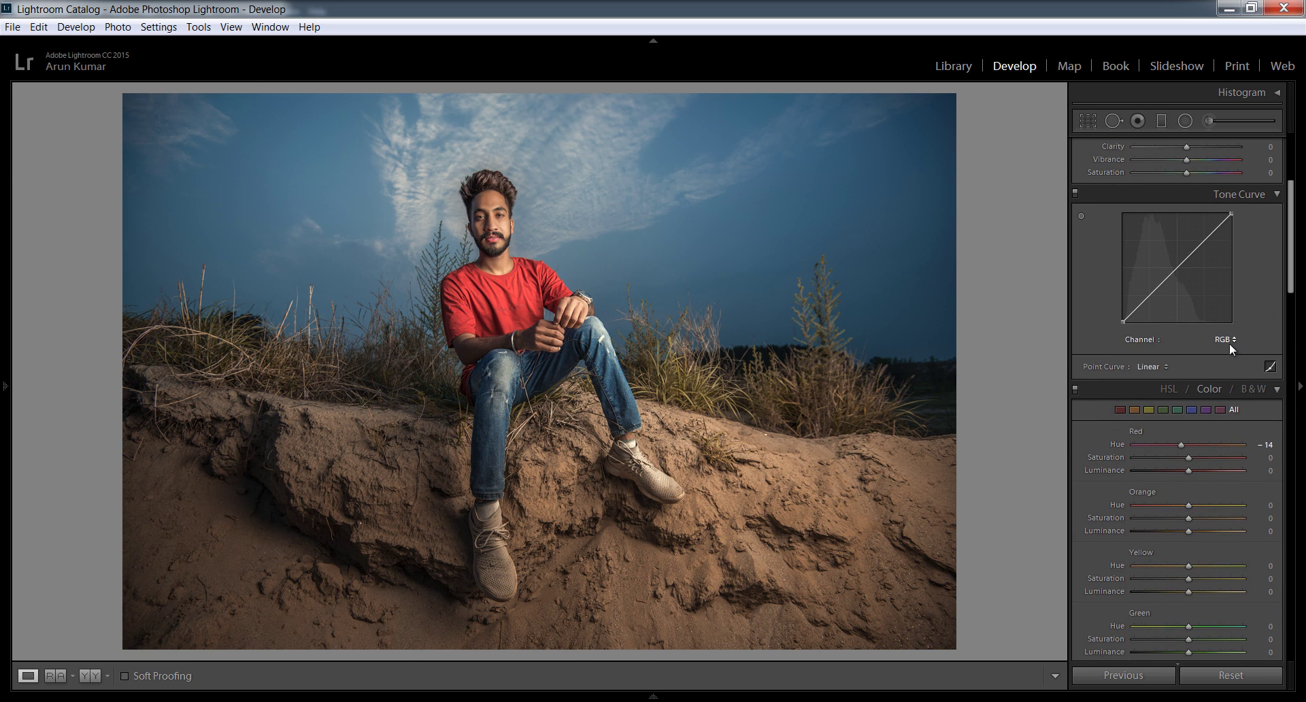
left_click_drag(1291, 242, 1291, 366)
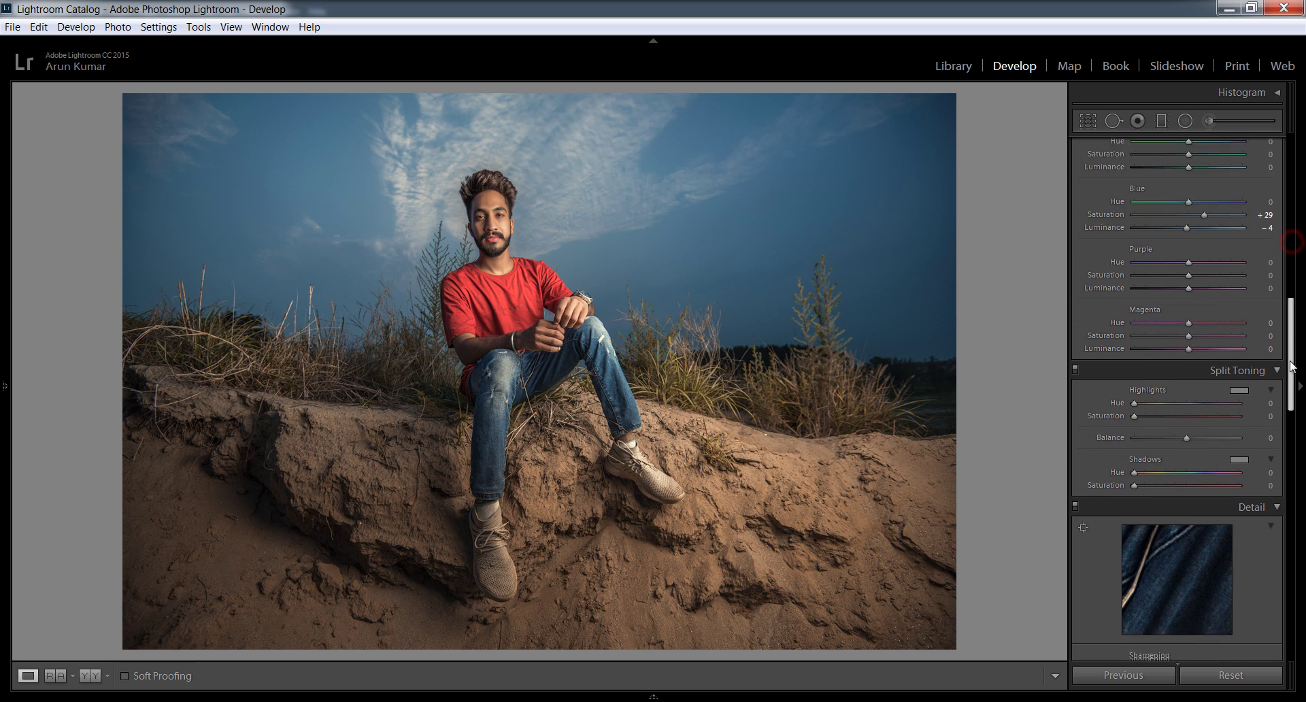
left_click(1239, 349)
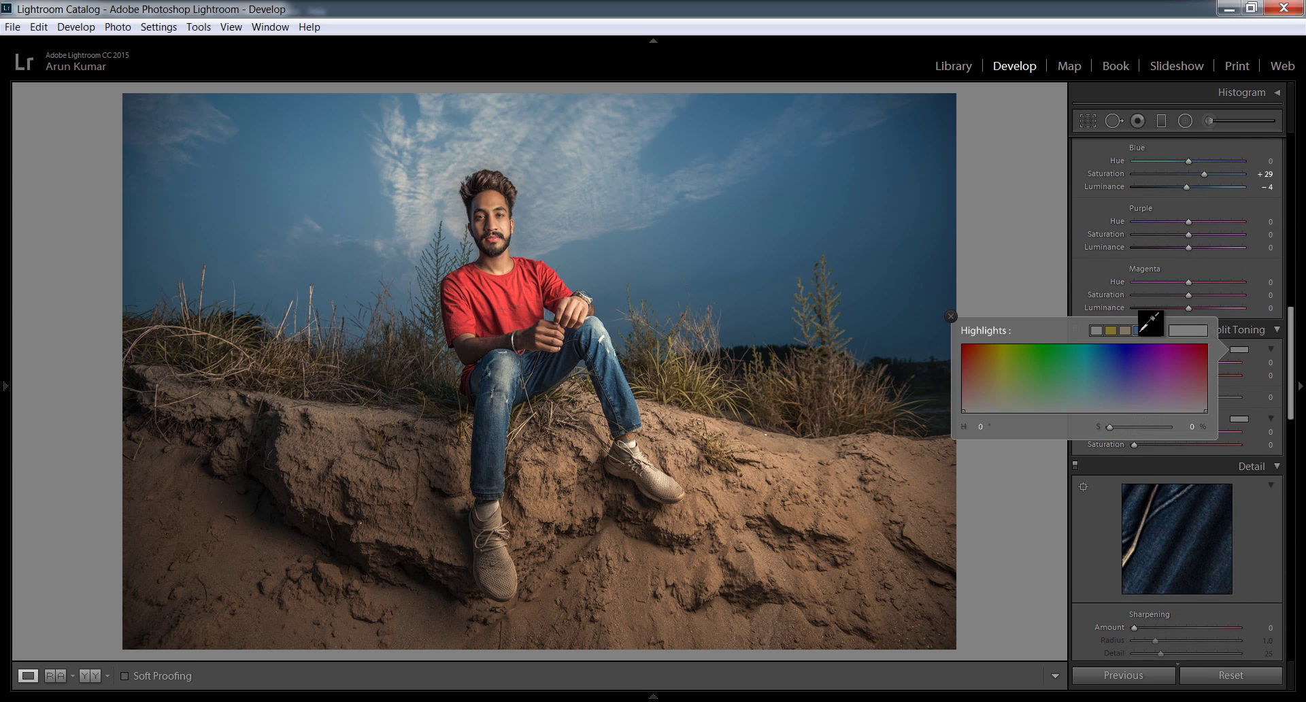
left_click(1140, 333)
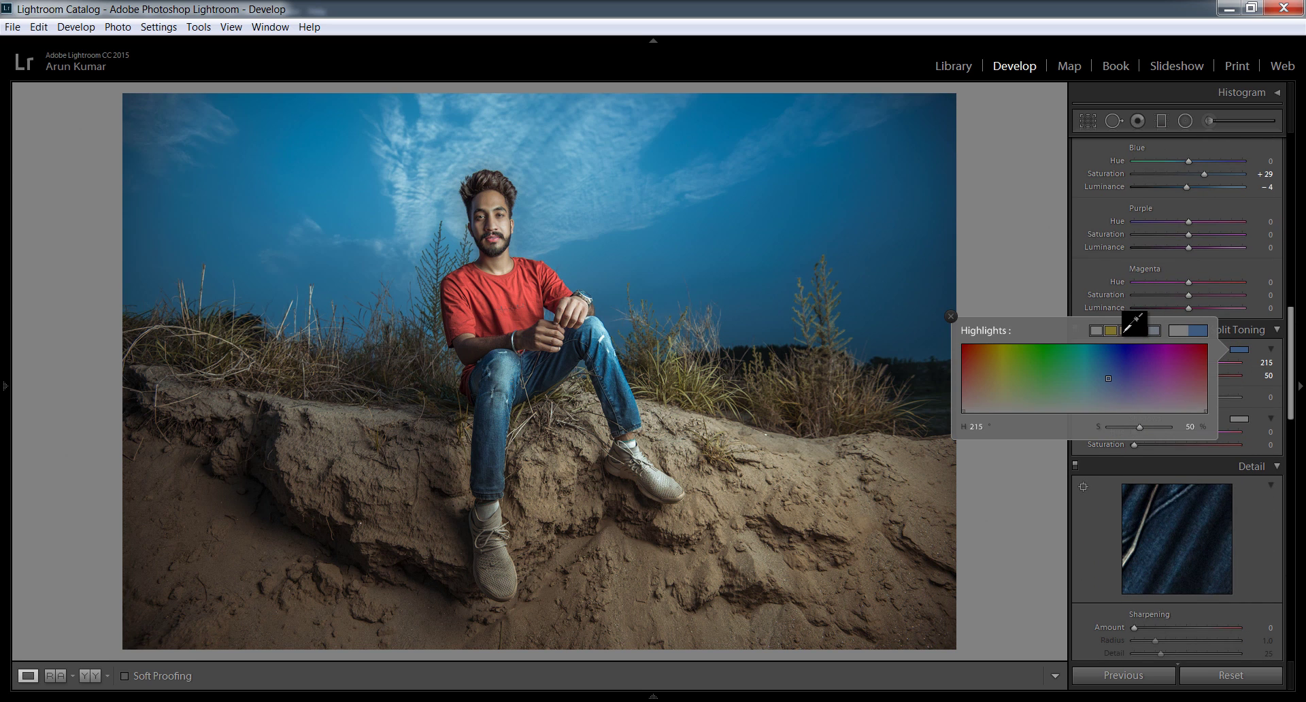
left_click(1123, 331)
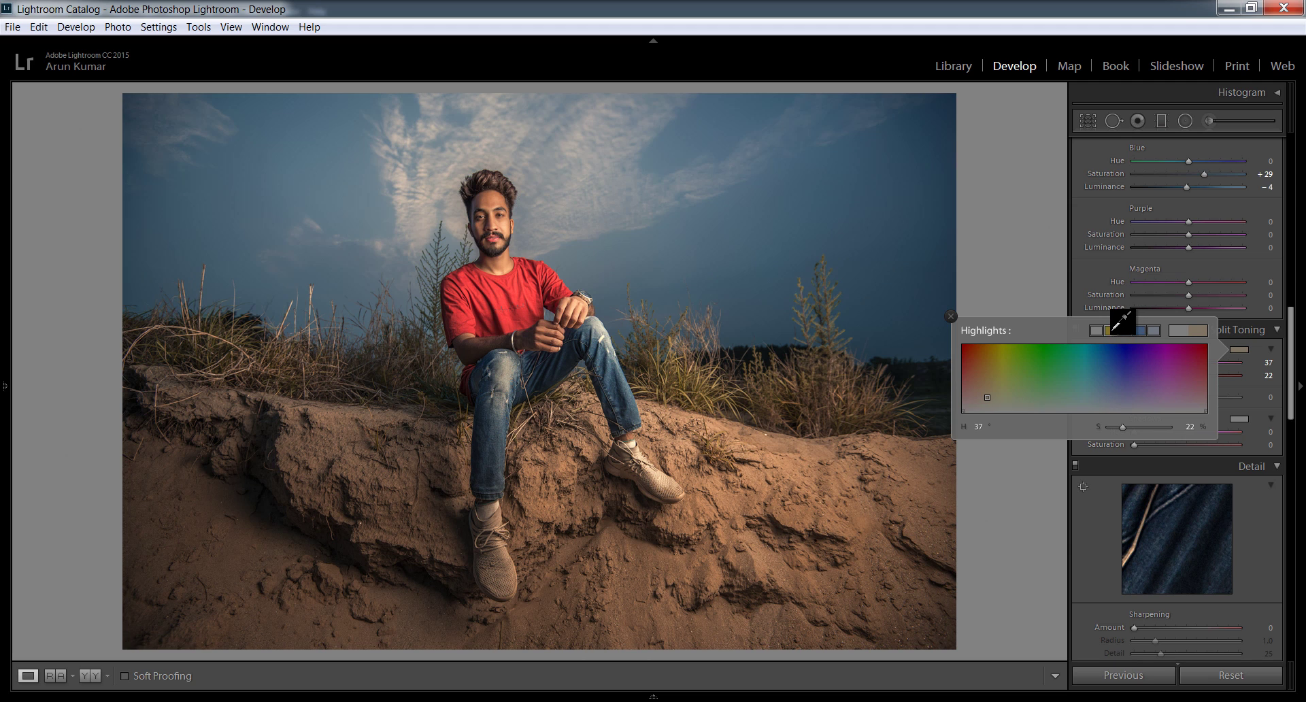
left_click(1095, 331)
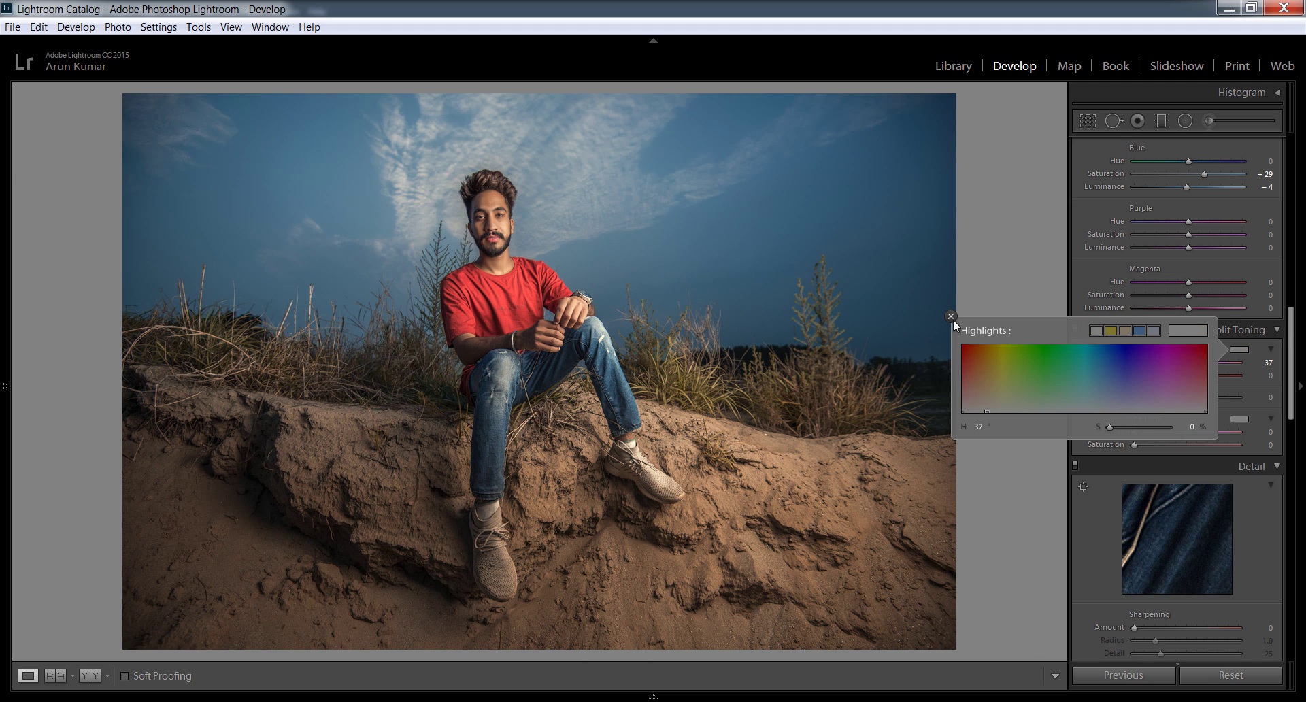
left_click(951, 318)
- Lift the black point of the RGB tone curve
left_click_drag(1291, 337, 1291, 204)
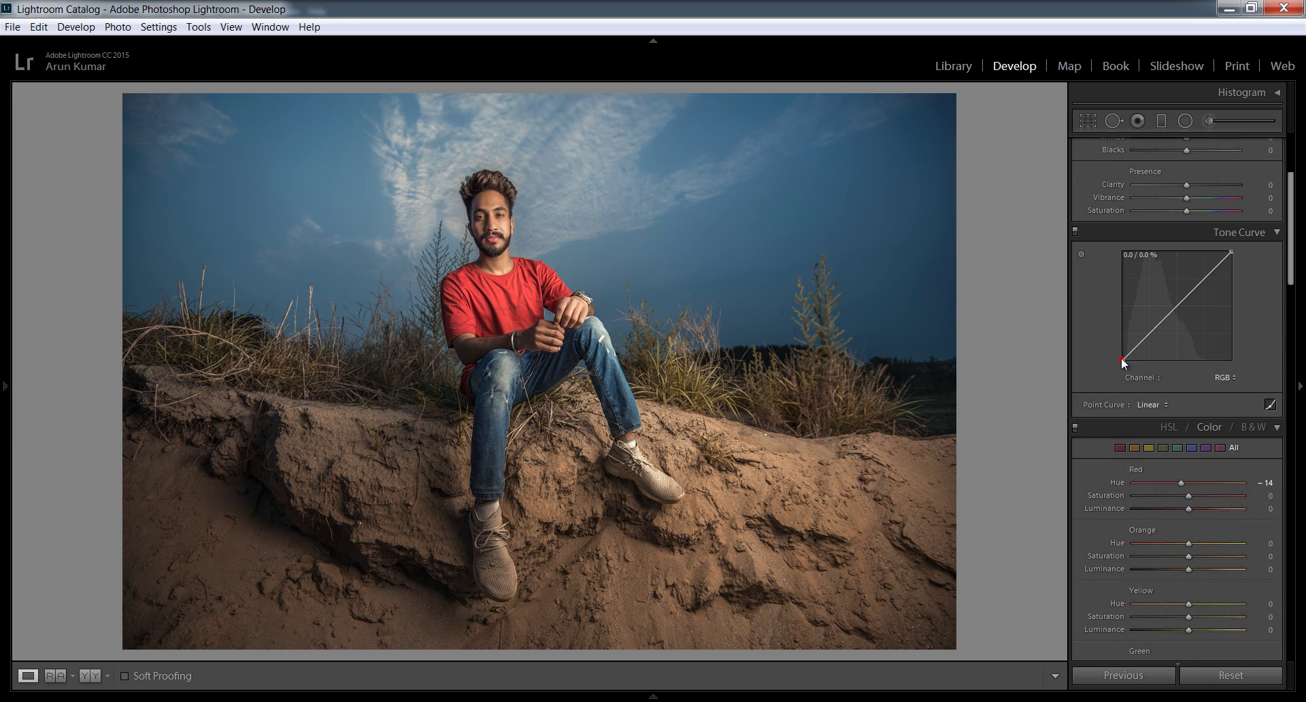
left_click_drag(1123, 359, 1119, 361)
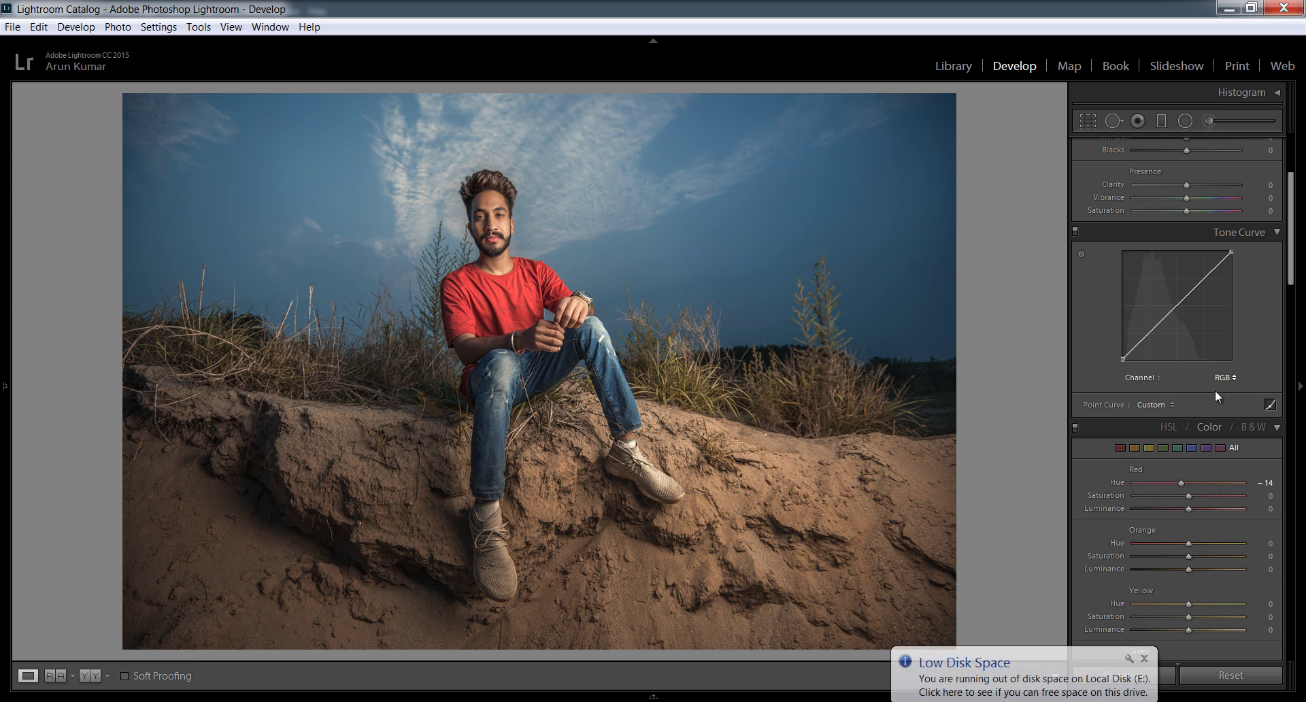
left_click(1145, 659)
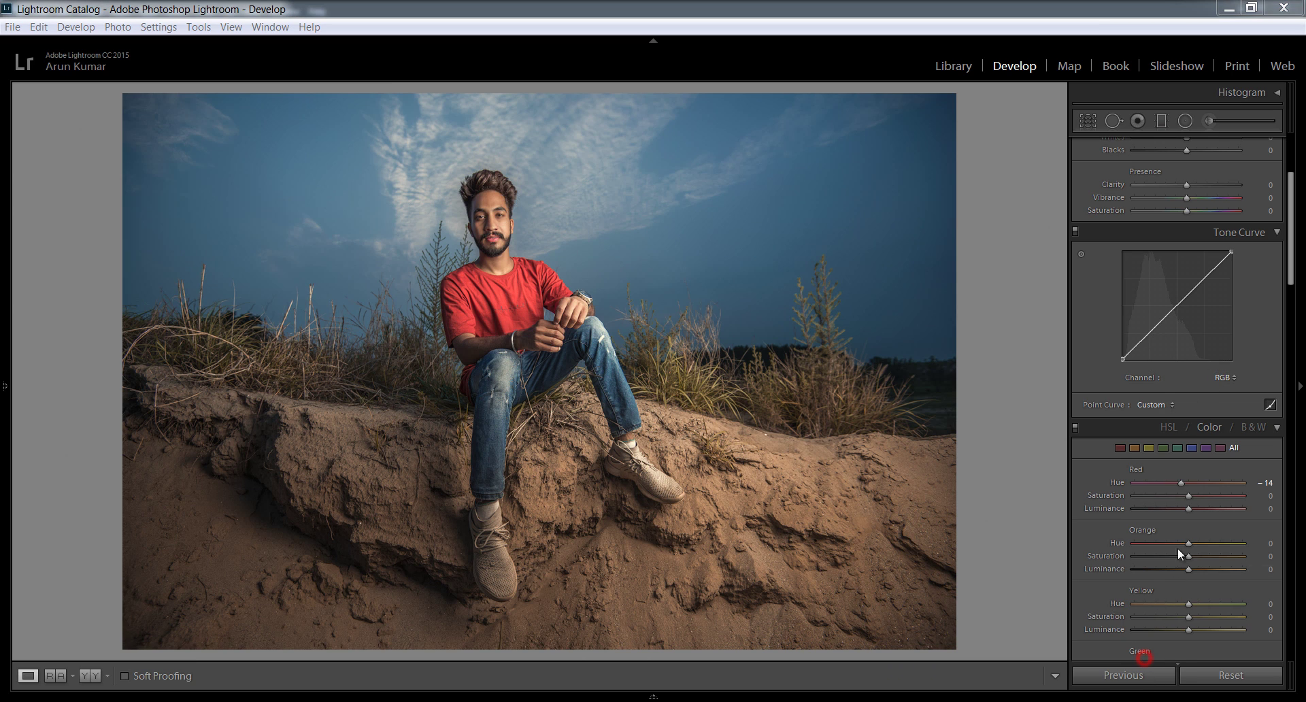
- Flatten the Blue curve, lower its top point to 94.5%, and lift its black point
left_click(1226, 377)
left_click(1200, 444)
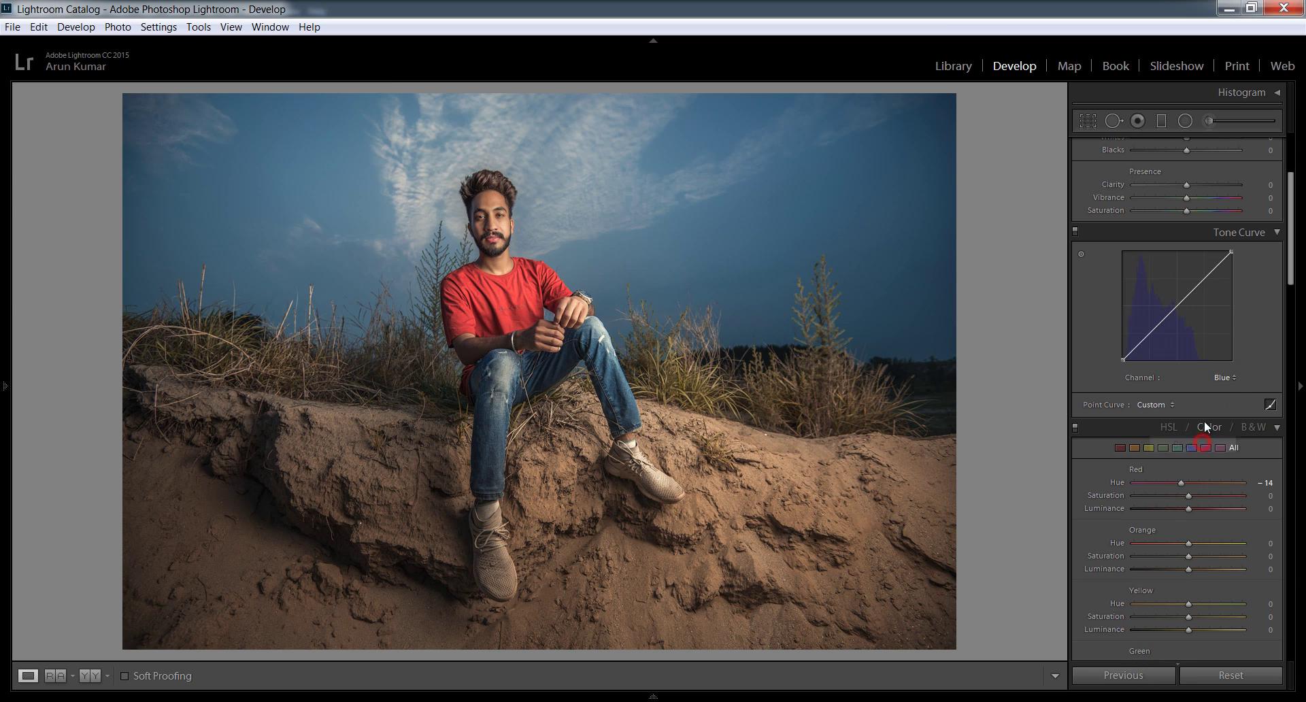
left_click_drag(1230, 253, 1235, 260)
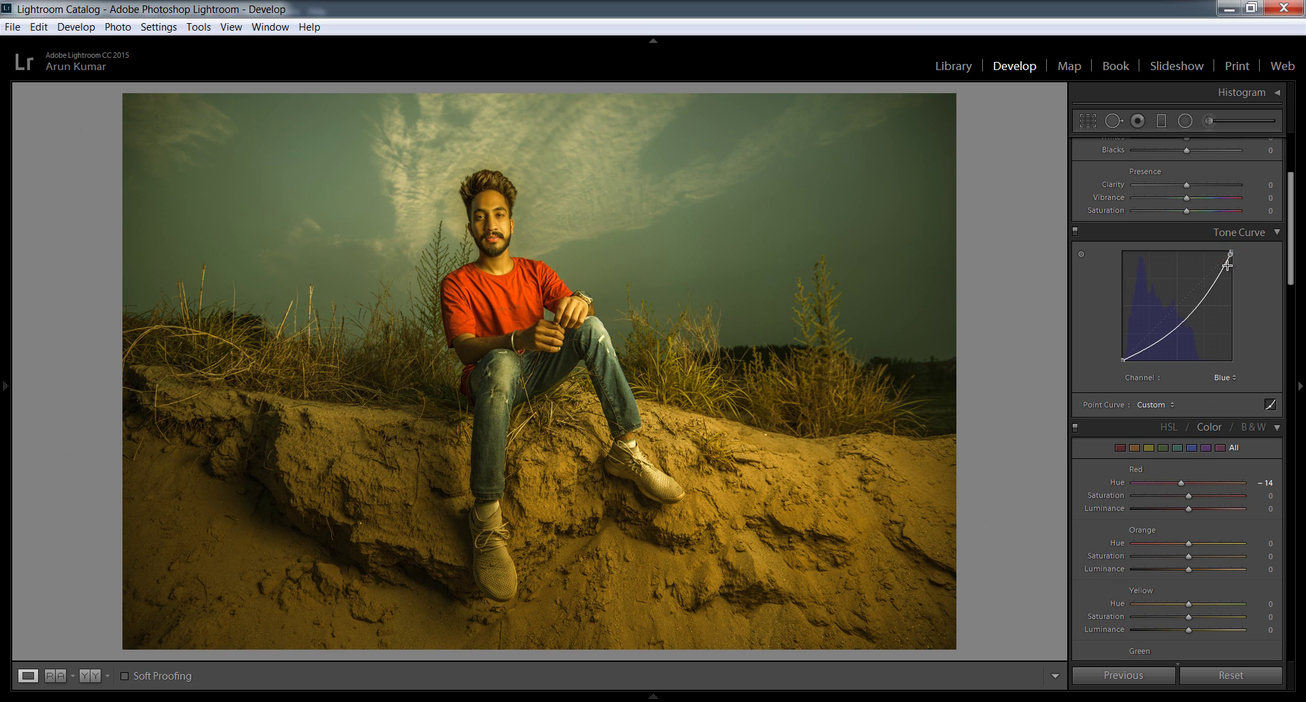
right_click(1227, 256)
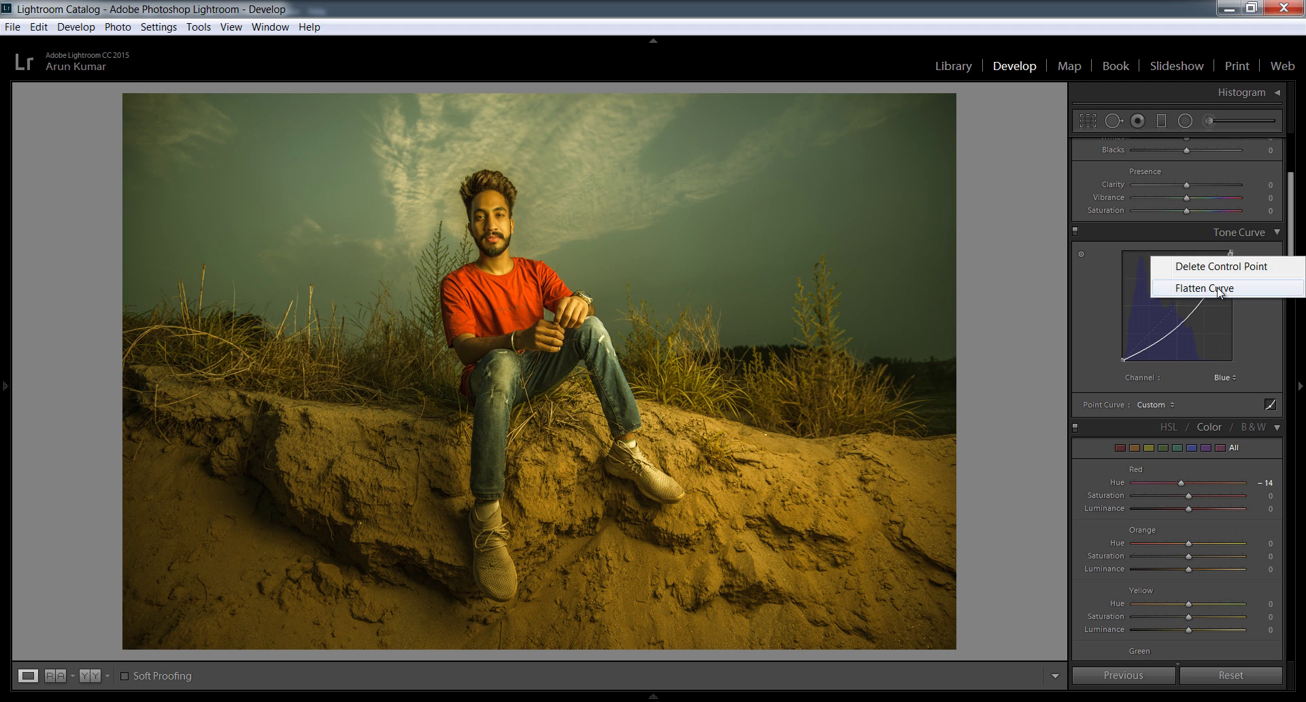
left_click(1225, 288)
left_click_drag(1231, 256, 1246, 261)
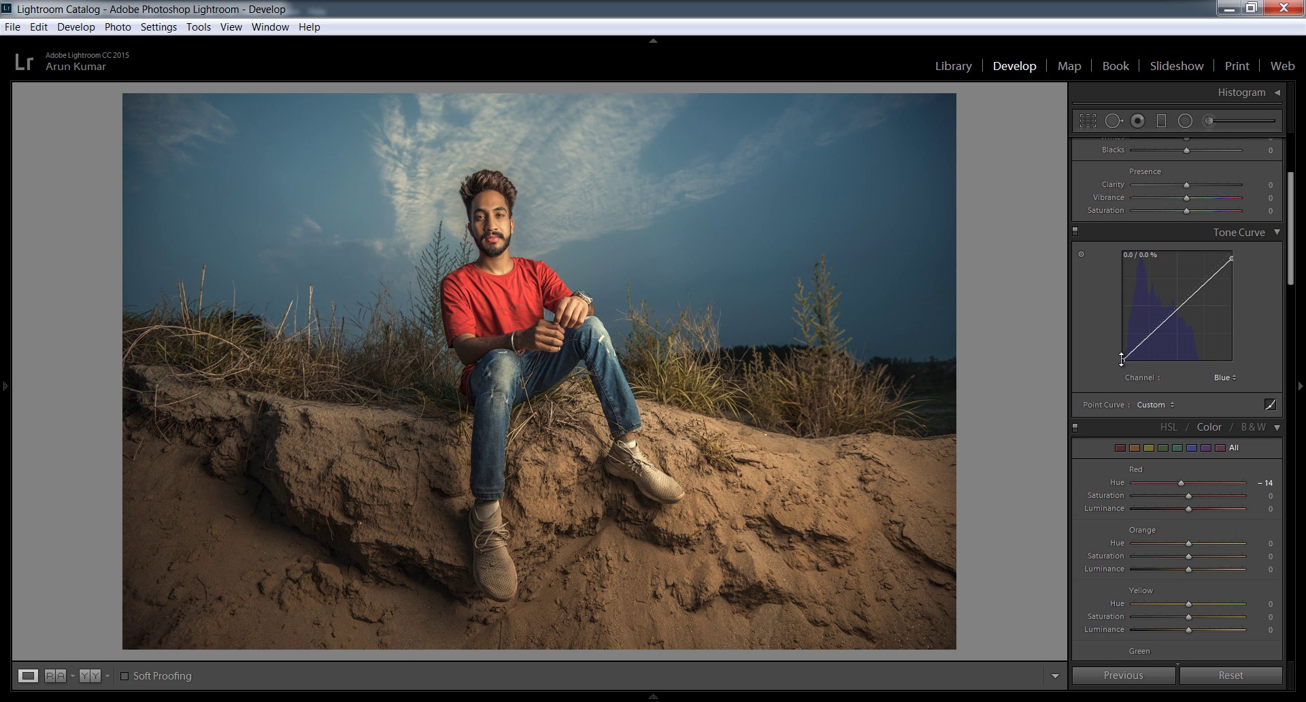
left_click_drag(1123, 360, 1122, 356)
- Scroll down the Develop panels toward the HSL Orange Saturation slider
scroll(1214, 279, "down", 2)
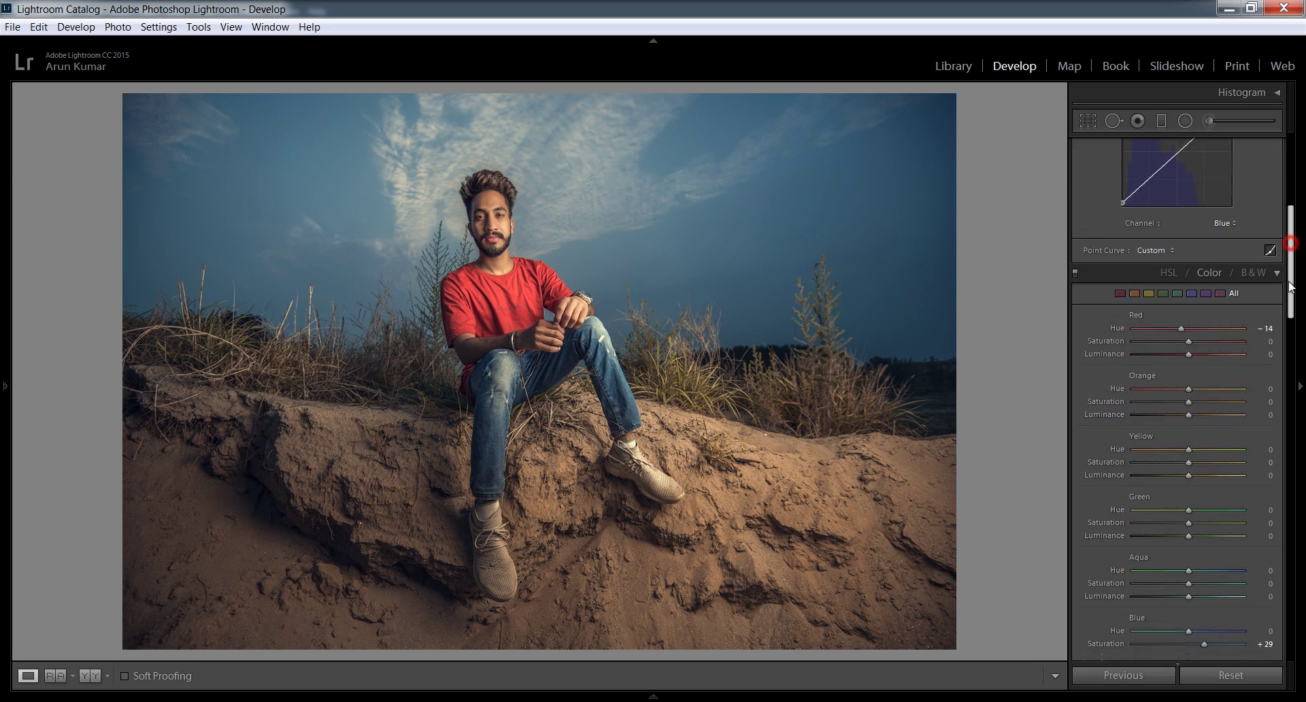
scroll(1214, 279, "down", 3)
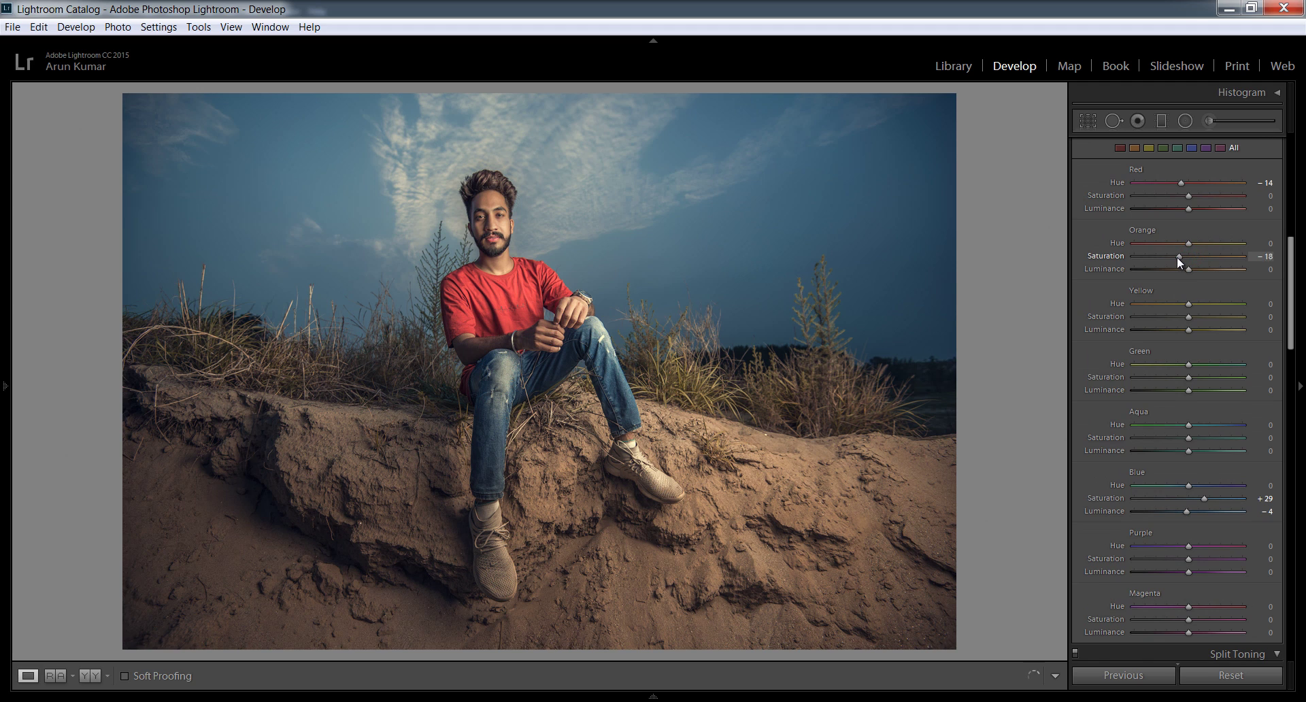